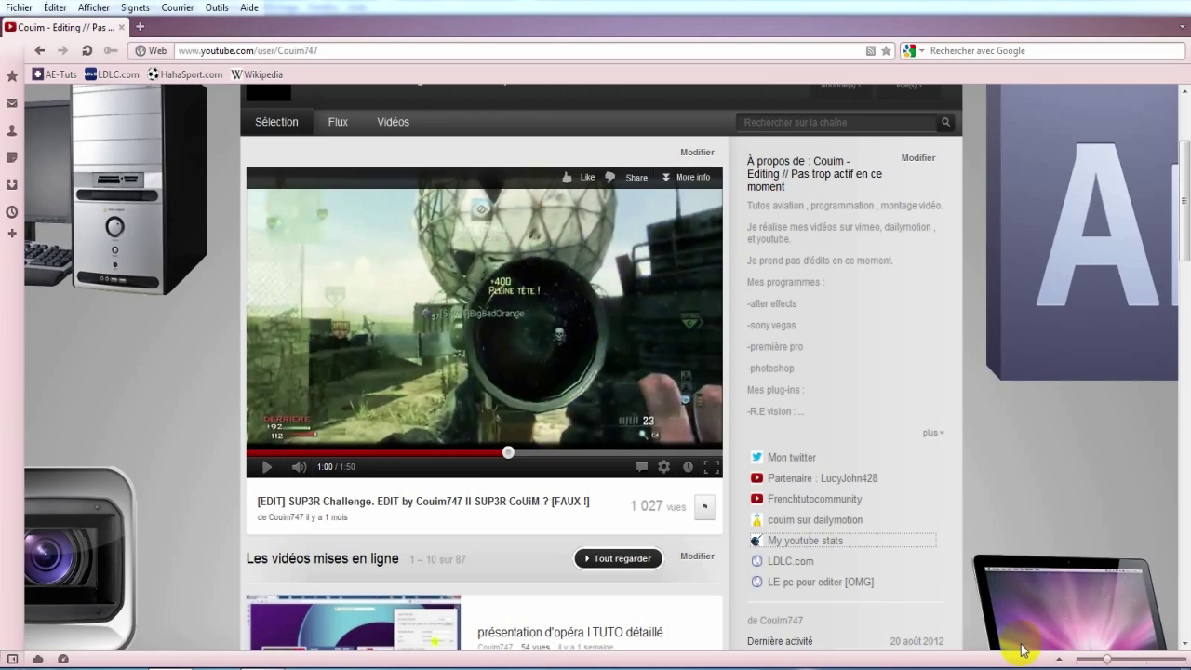
Play and pause the channel's featured video between about 1:03 and 1:06 to examine the glitch and distortion effect.
{"action": "mouse_move", "coordinate": [298, 466]}
{"action": "left_click", "coordinate": [342, 402]}
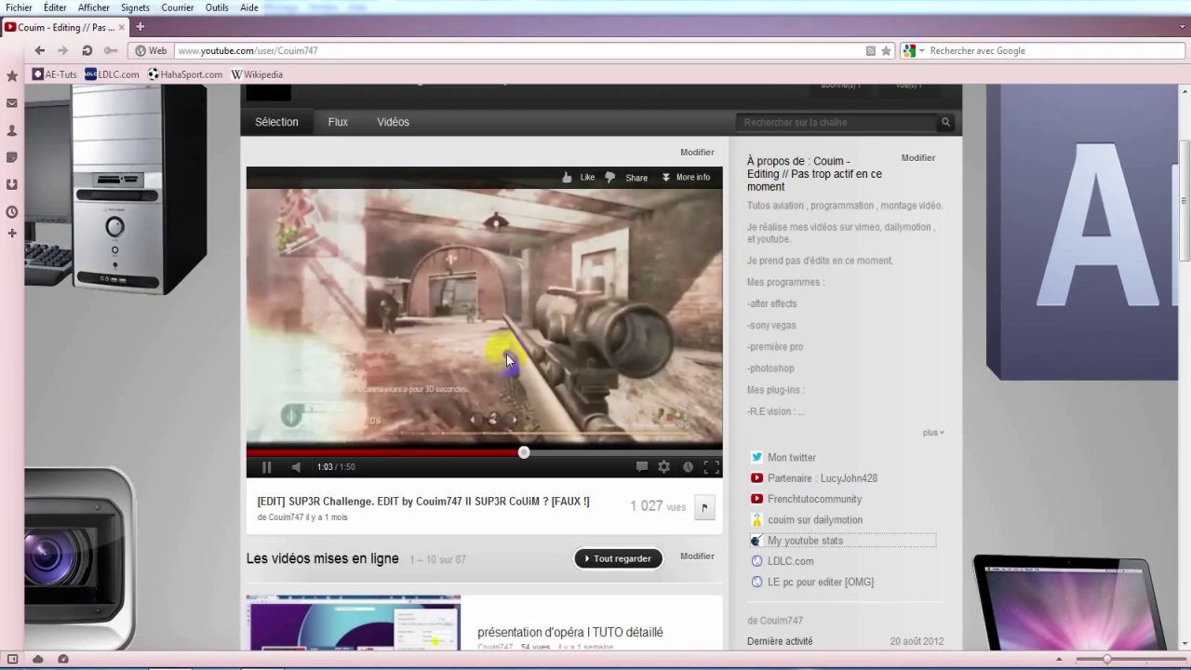
{"action": "left_click", "coordinate": [506, 355]}
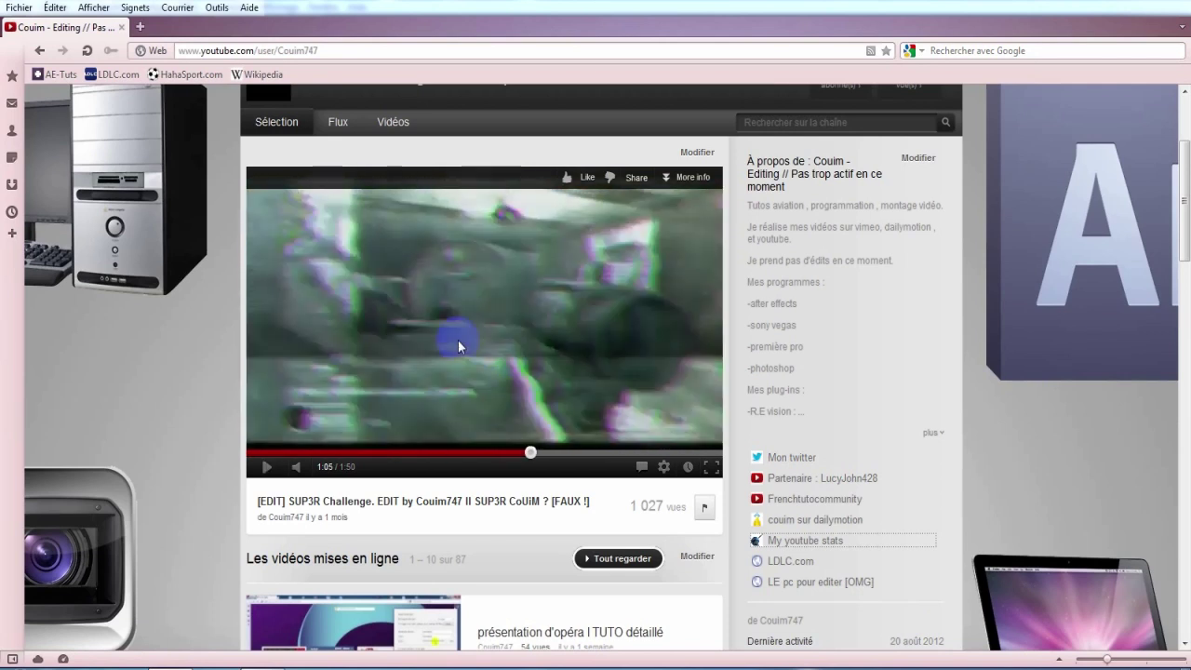
{"action": "left_click", "coordinate": [527, 453]}
{"action": "left_click", "coordinate": [529, 397]}
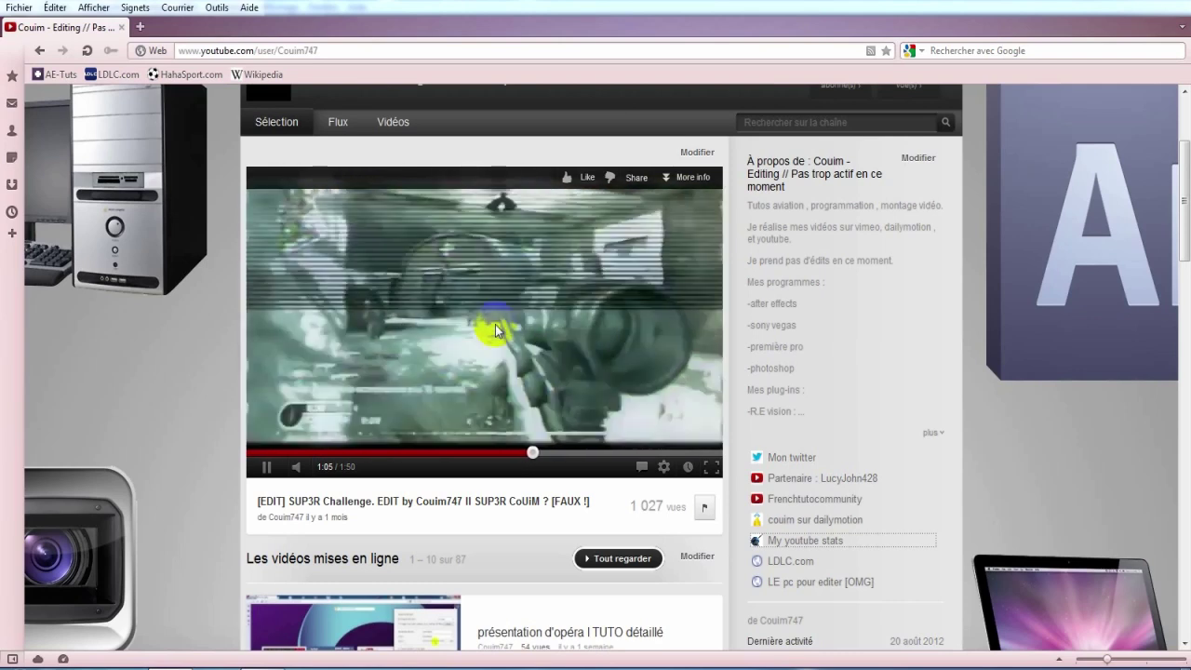
{"action": "left_click", "coordinate": [366, 296]}
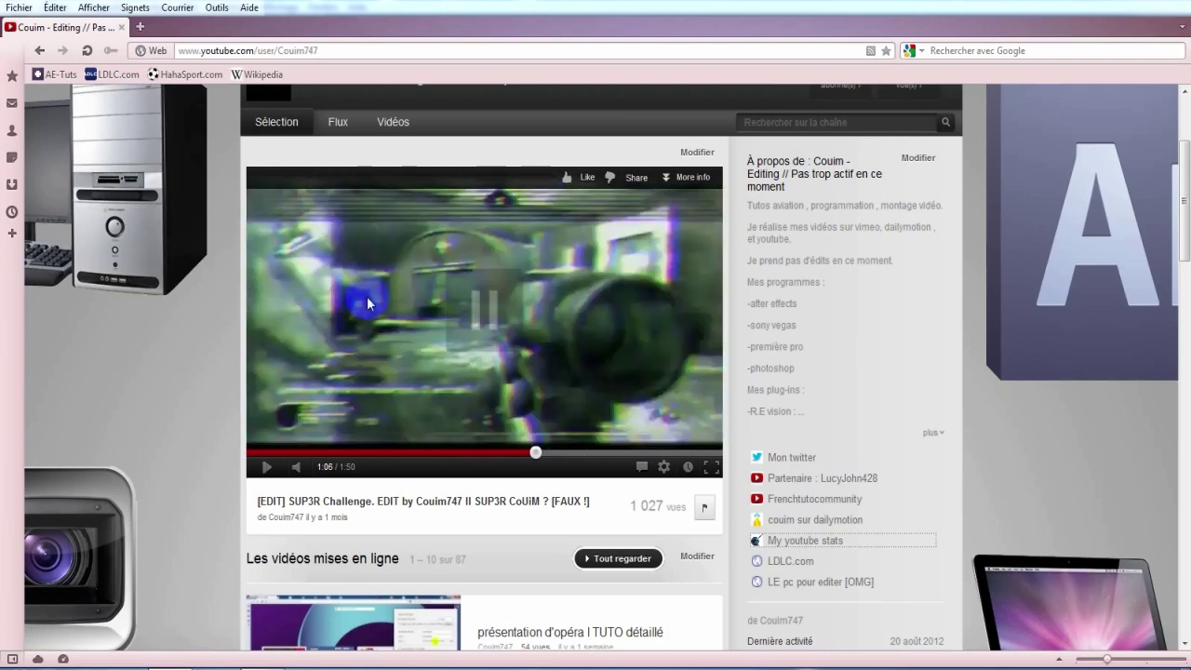
{"action": "left_click", "coordinate": [448, 345]}
{"action": "left_click", "coordinate": [449, 345]}
{"action": "left_click", "coordinate": [531, 453]}
{"action": "left_click", "coordinate": [527, 403]}
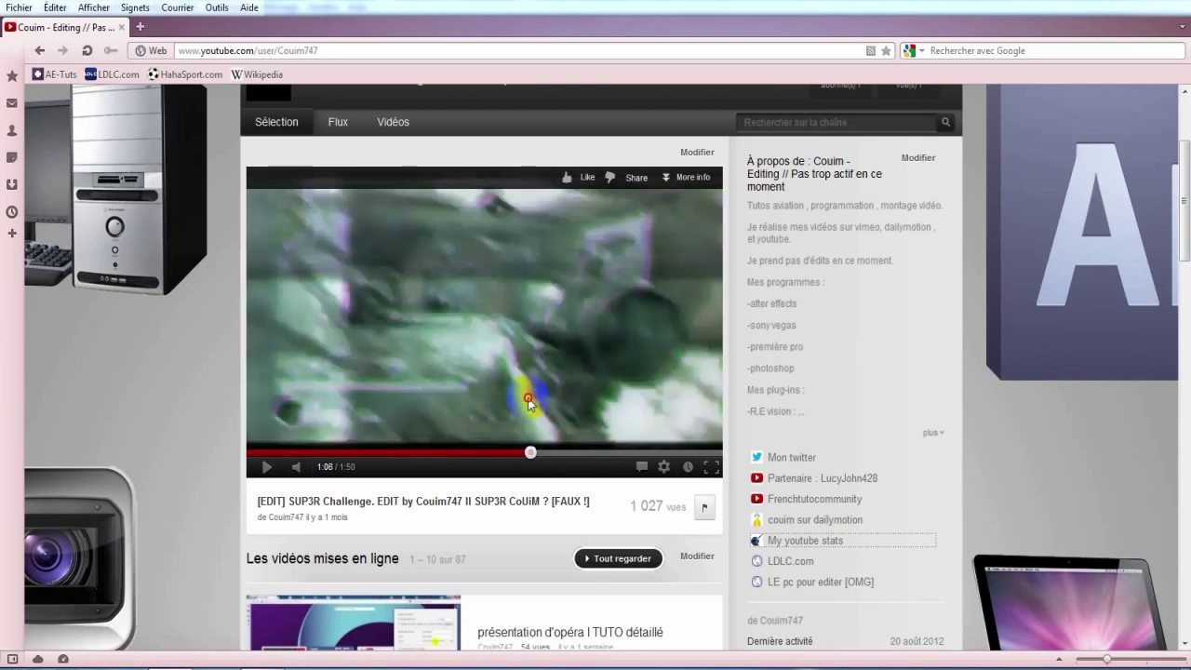
{"action": "left_click", "coordinate": [528, 402]}
{"action": "scroll", "coordinate": [527, 403], "scroll_direction": "down", "scroll_amount": 8}
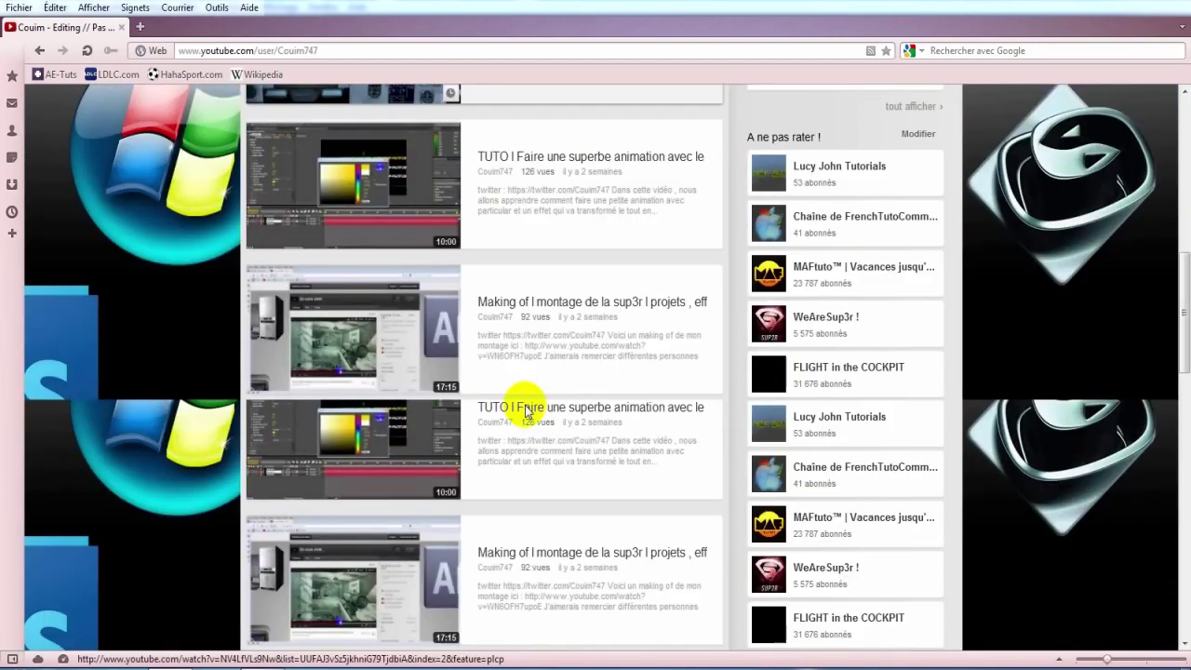
{"action": "scroll", "coordinate": [389, 439], "scroll_direction": "up", "scroll_amount": 10}
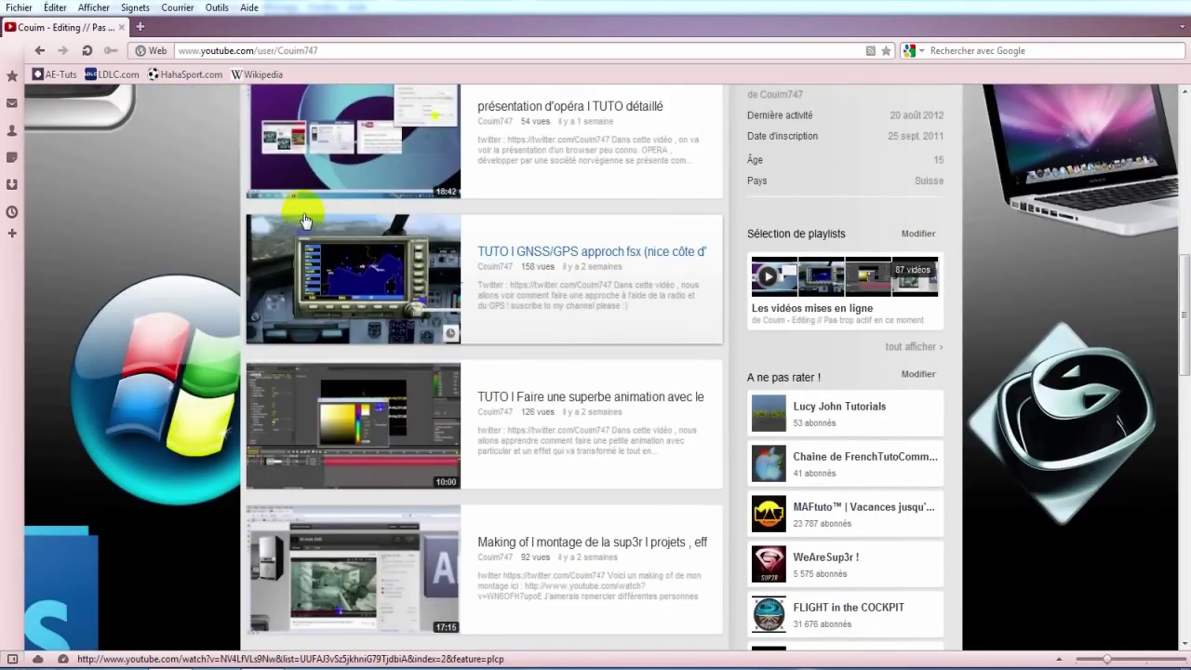
{"action": "scroll", "coordinate": [326, 214], "scroll_direction": "up", "scroll_amount": 1}
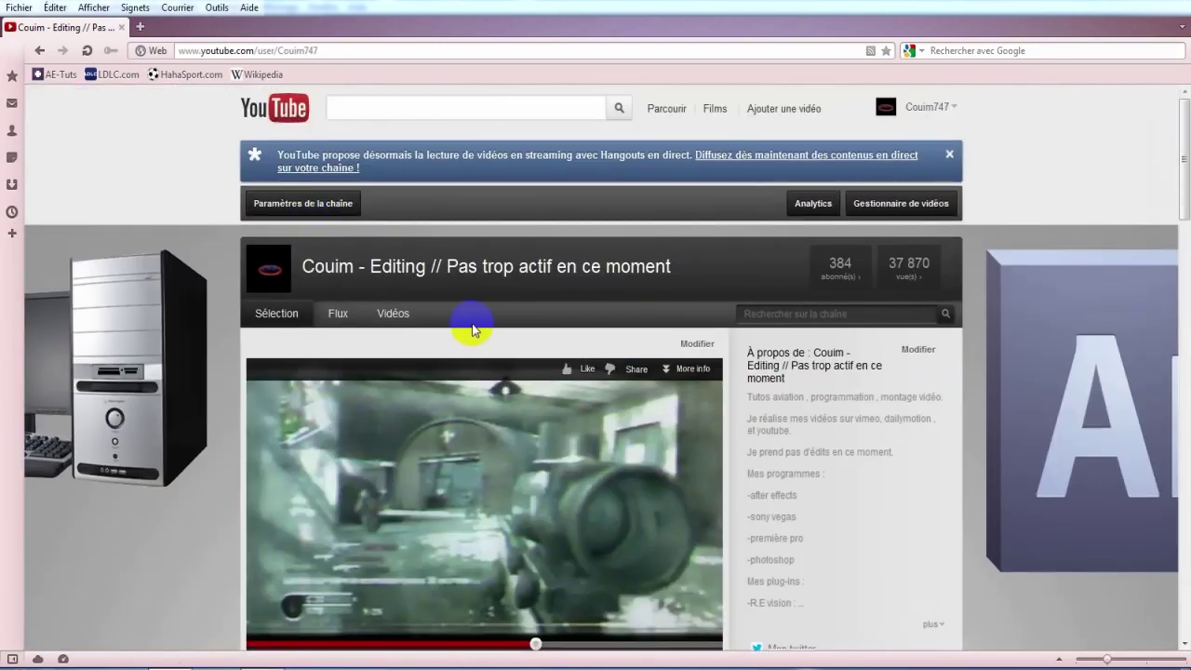
{"action": "scroll", "coordinate": [456, 301], "scroll_direction": "down", "scroll_amount": 1}
{"action": "scroll", "coordinate": [454, 300], "scroll_direction": "down", "scroll_amount": 3}
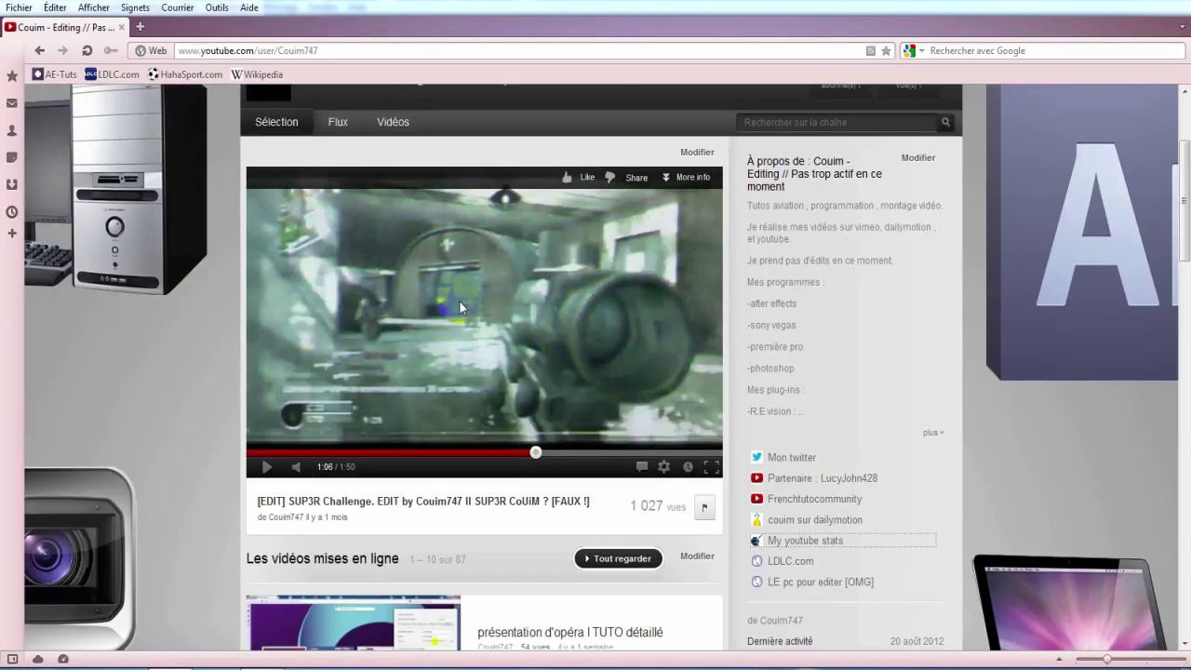
{"action": "scroll", "coordinate": [456, 298], "scroll_direction": "up", "scroll_amount": 2}
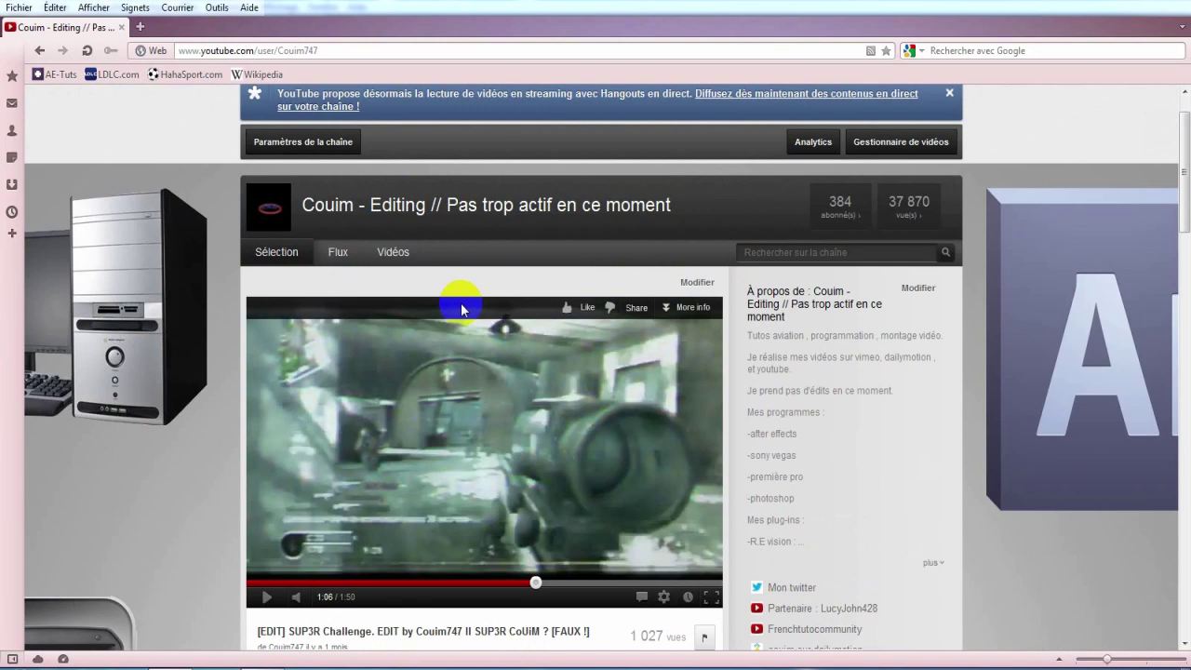
Seek the featured video to about 1:07 to examine the distorted scope shot, and switch to After Effects.
{"action": "left_click", "coordinate": [454, 459]}
{"action": "left_click", "coordinate": [483, 448]}
{"action": "scroll", "coordinate": [512, 502], "scroll_direction": "down", "scroll_amount": 1}
{"action": "left_click", "coordinate": [539, 558]}
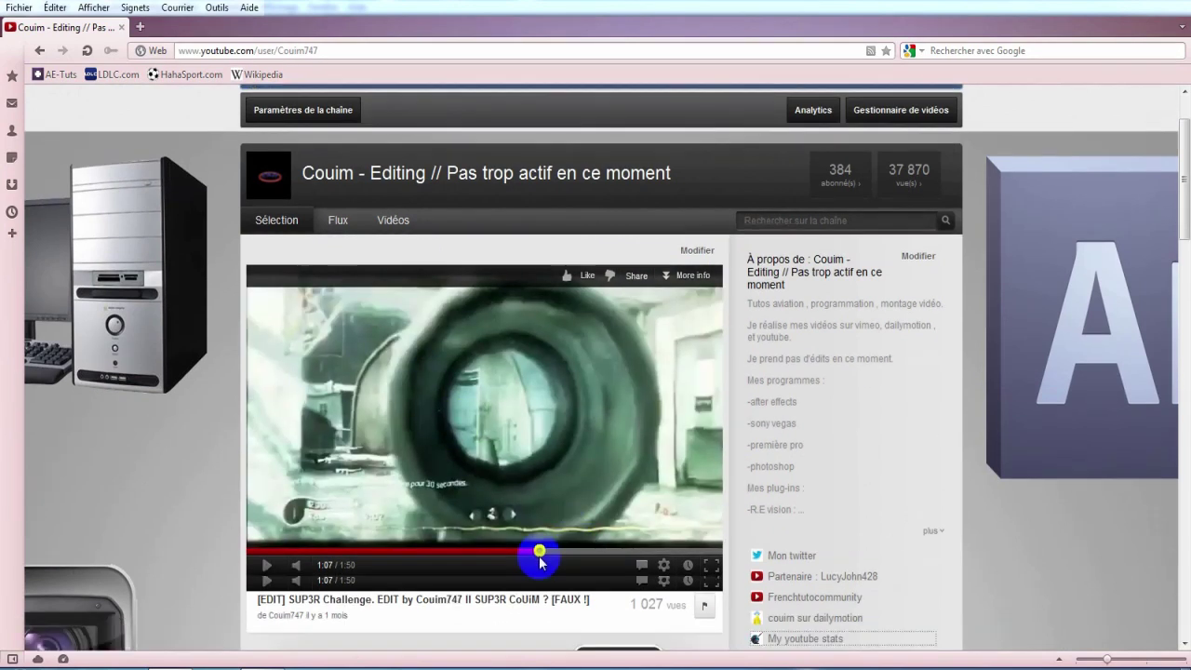
{"action": "scroll", "coordinate": [595, 530], "scroll_direction": "down", "scroll_amount": 1}
{"action": "left_click", "coordinate": [928, 476]}
{"action": "scroll", "coordinate": [321, 651], "scroll_direction": "down", "scroll_amount": 3}
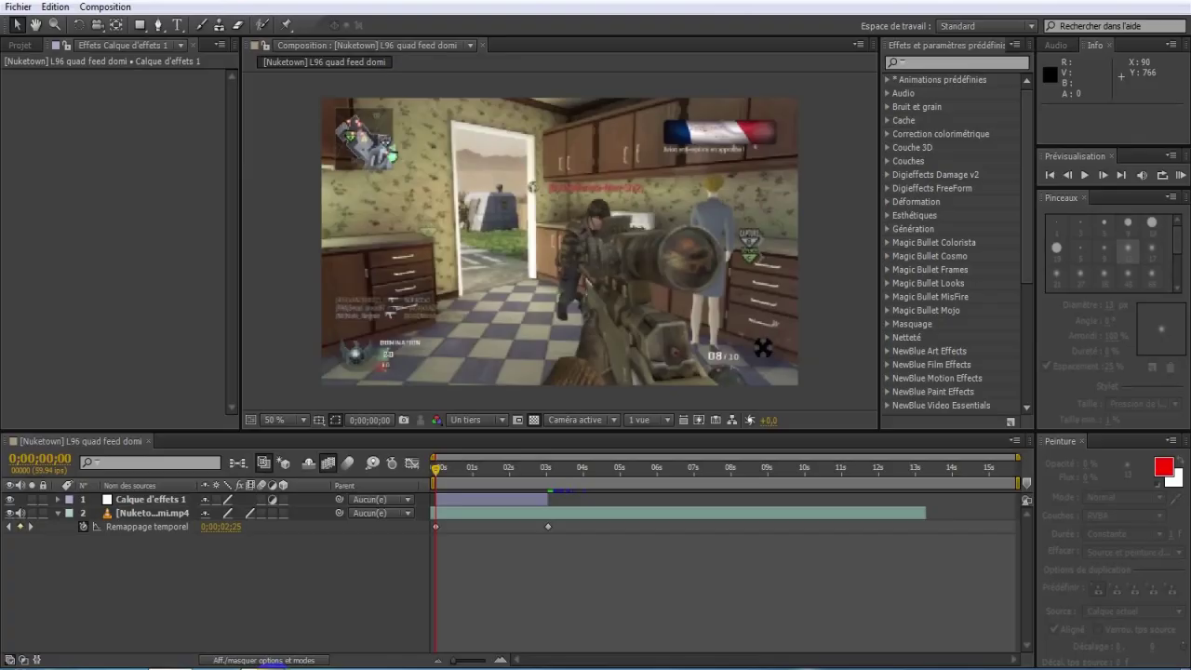
Collapse the video layer's properties and apply the Digieffects Damage v2 DE_Skew effect to the adjustment layer Calque d'effets 1.
{"action": "left_click_drag", "start_coordinate": [434, 466], "coordinate": [425, 513]}
{"action": "left_click", "coordinate": [57, 513]}
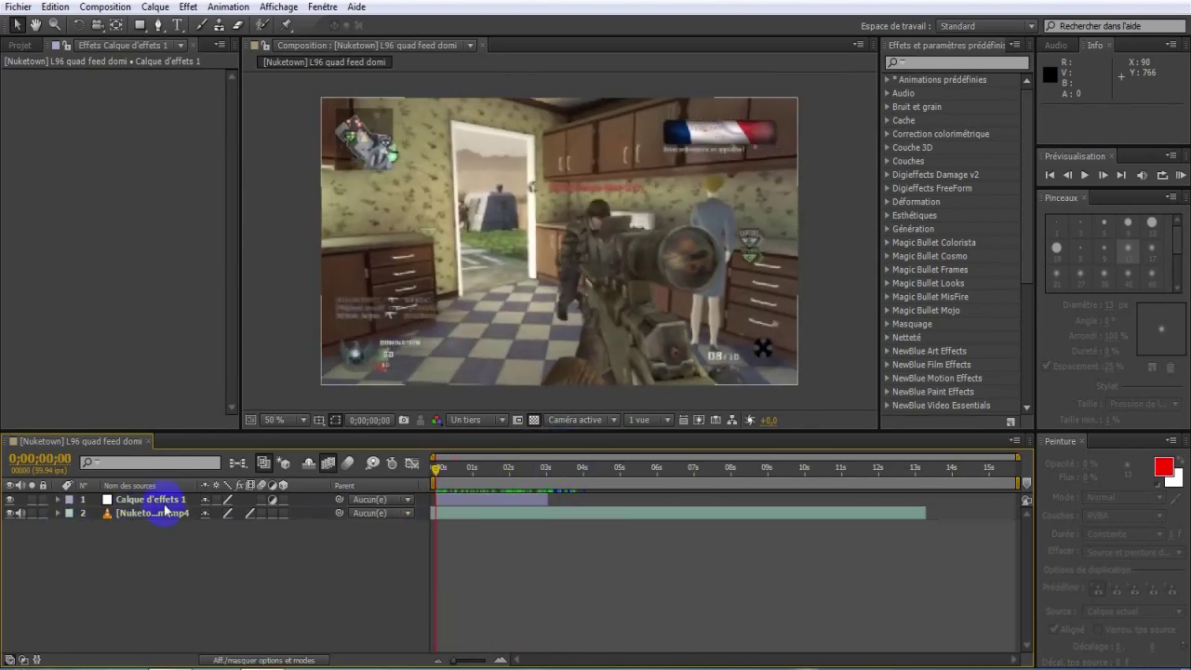
{"action": "left_click", "coordinate": [467, 503]}
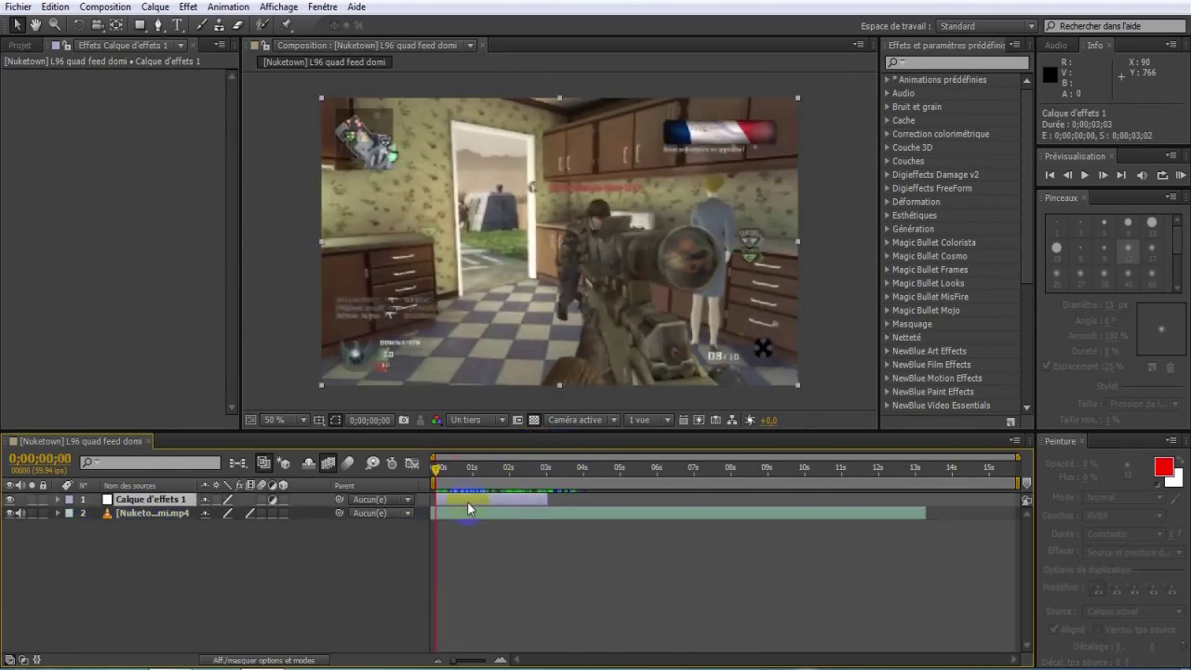
{"action": "left_click", "coordinate": [188, 11]}
{"action": "mouse_move", "coordinate": [313, 182]}
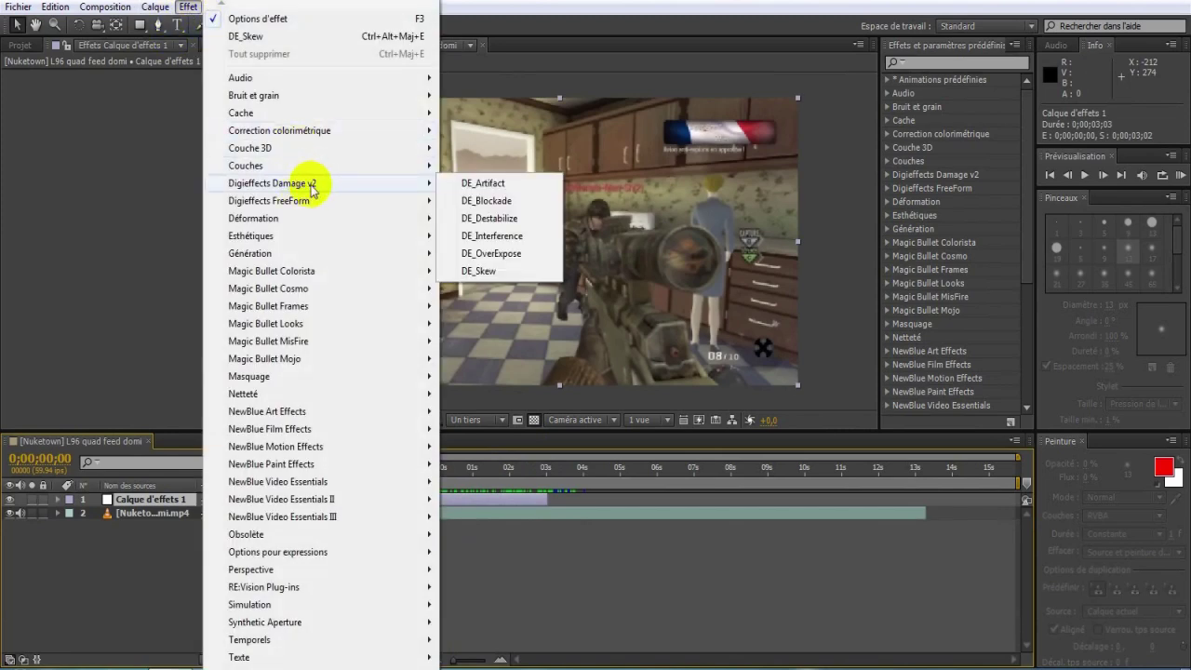
{"action": "left_click", "coordinate": [476, 270]}
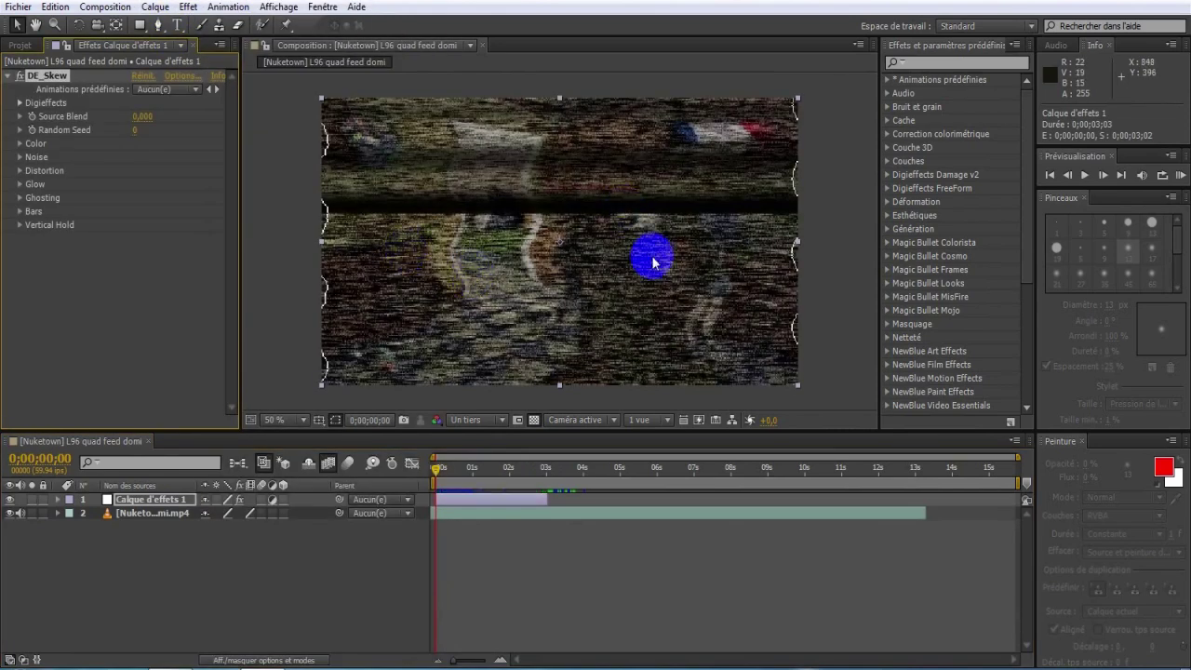
Look over the predefined animations available for DE_Skew and expand the effect's Color settings.
{"action": "left_click", "coordinate": [160, 88]}
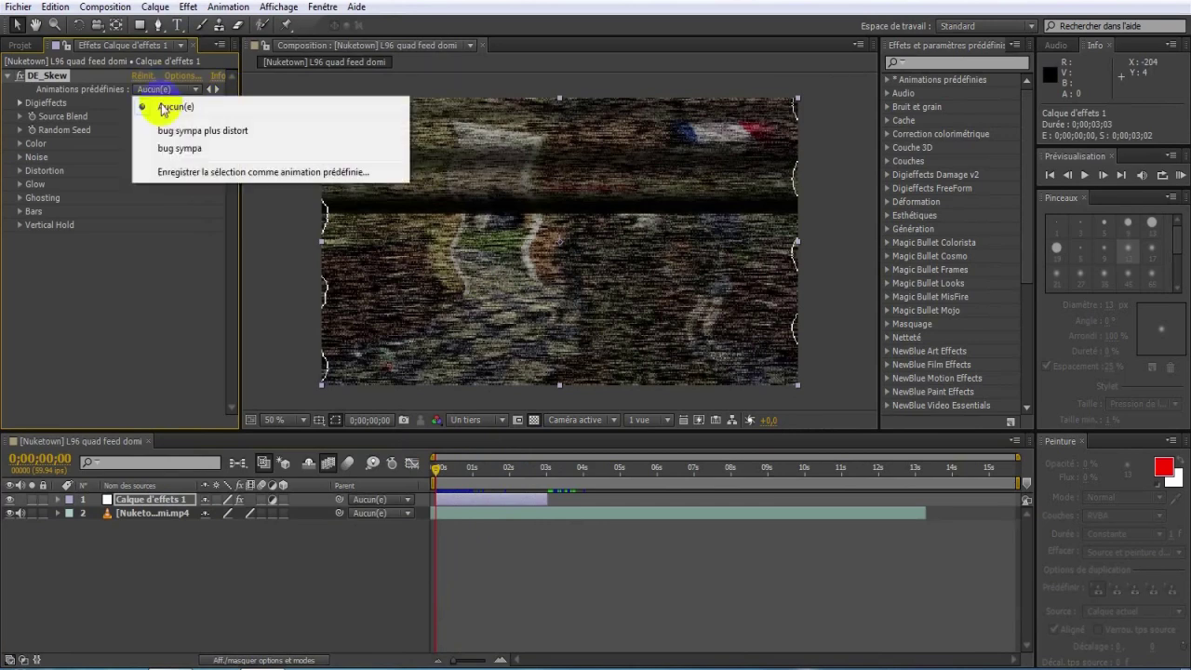
{"action": "left_click", "coordinate": [87, 192]}
{"action": "left_click", "coordinate": [19, 104]}
{"action": "left_click", "coordinate": [20, 145]}
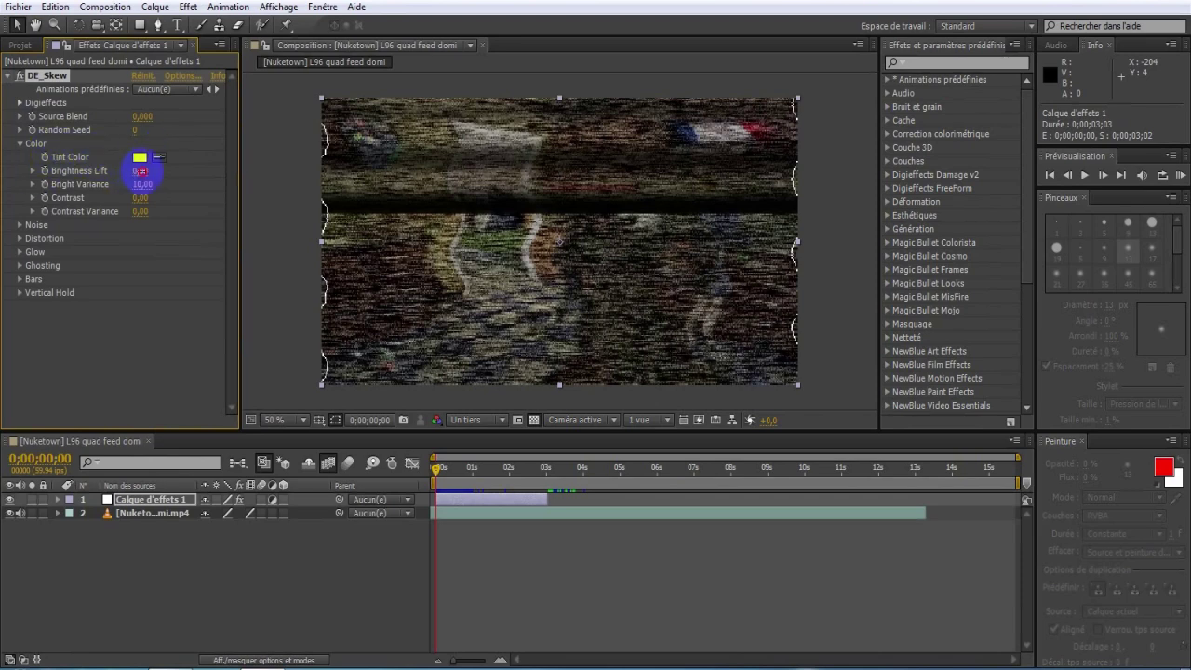
Try a DE_Skew Brightness Lift of 100 and reset it to 0.
{"action": "left_click_drag", "start_coordinate": [144, 171], "coordinate": [422, 163]}
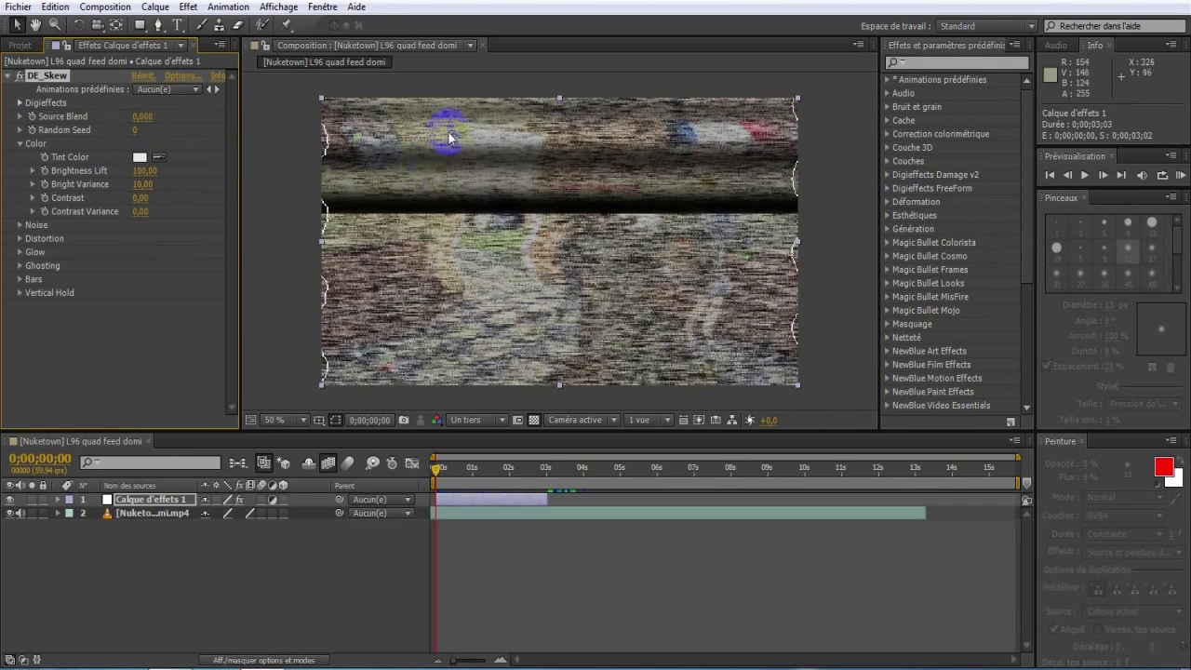
{"action": "left_click", "coordinate": [145, 171]}
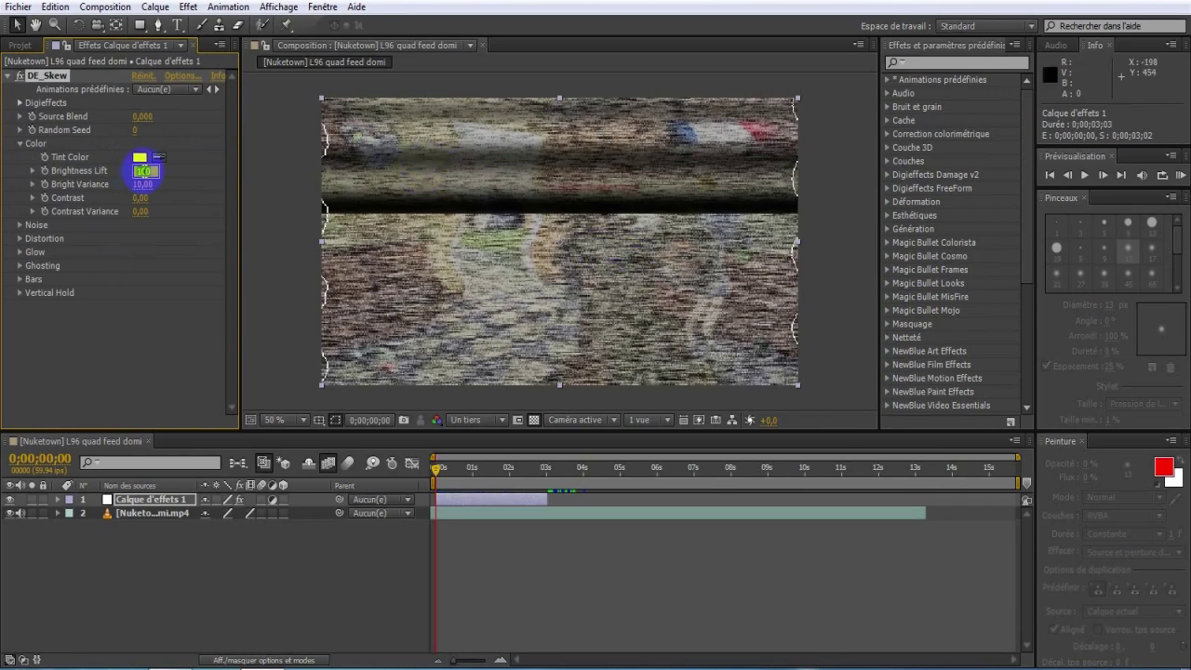
{"action": "type", "text": "0"}
{"action": "key", "text": "Return"}
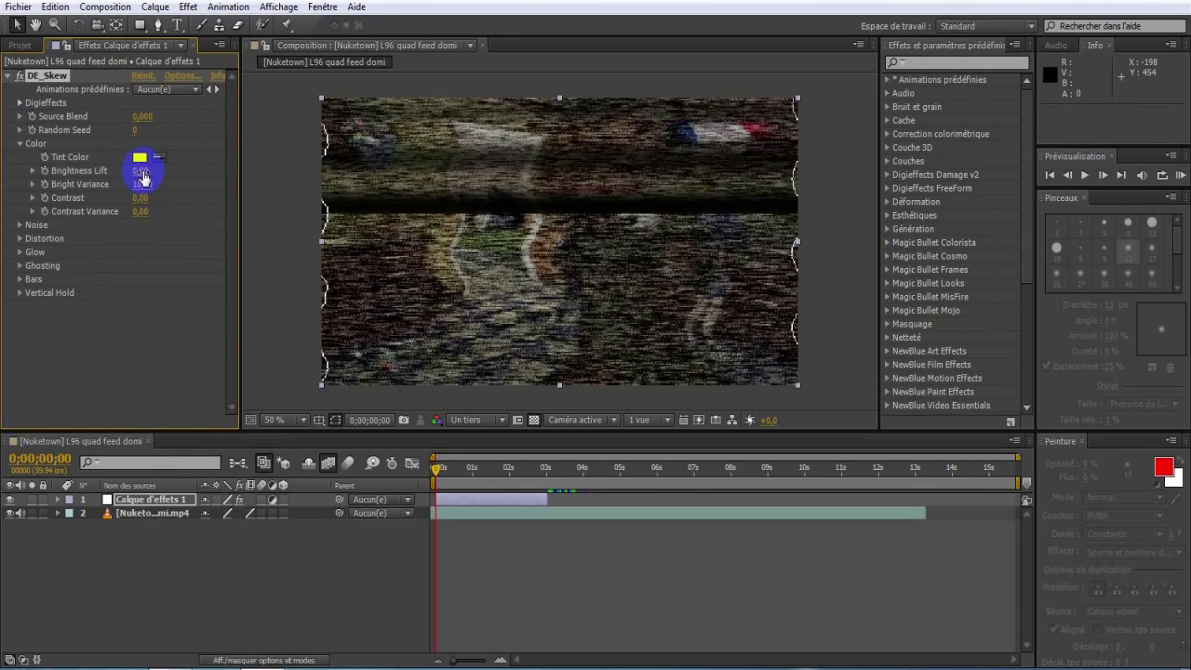
Set DE_Skew's Brightness Lift to 12 and its Contrast to 32.
{"action": "left_click", "coordinate": [143, 172]}
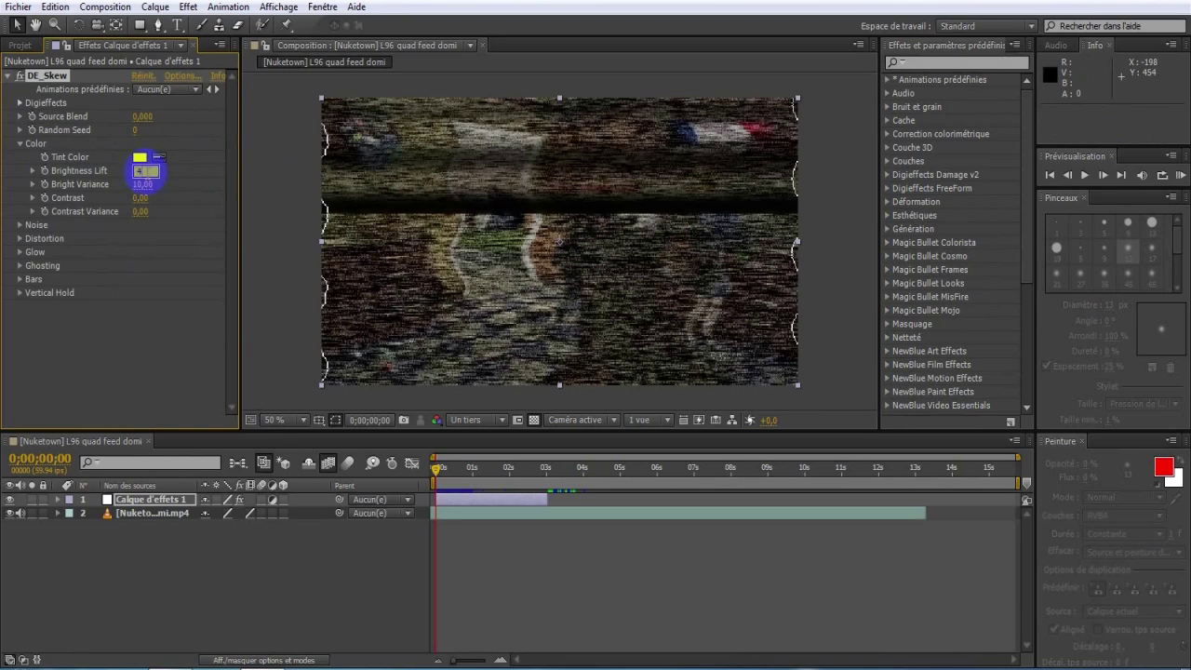
{"action": "type", "text": "12"}
{"action": "key", "text": "Return"}
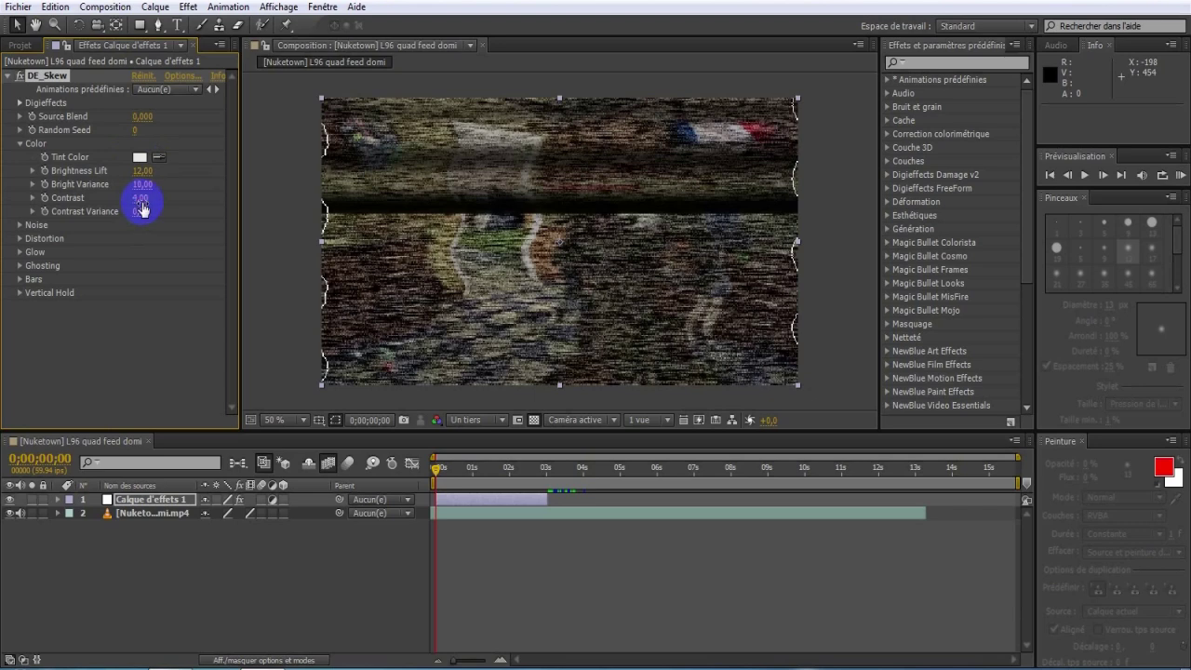
{"action": "left_click", "coordinate": [139, 199]}
{"action": "type", "text": "32"}
{"action": "key", "text": "Return"}
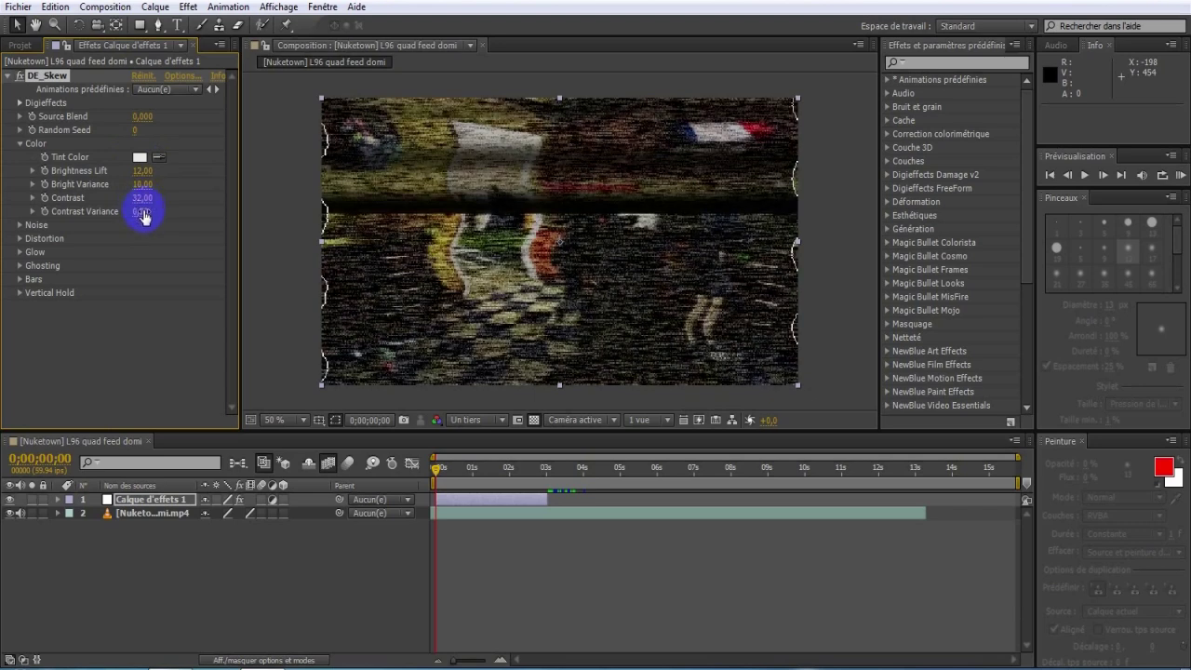
Set DE_Skew's Contrast Variance to 32 and its Bright Variance to -10.
{"action": "left_click", "coordinate": [142, 213]}
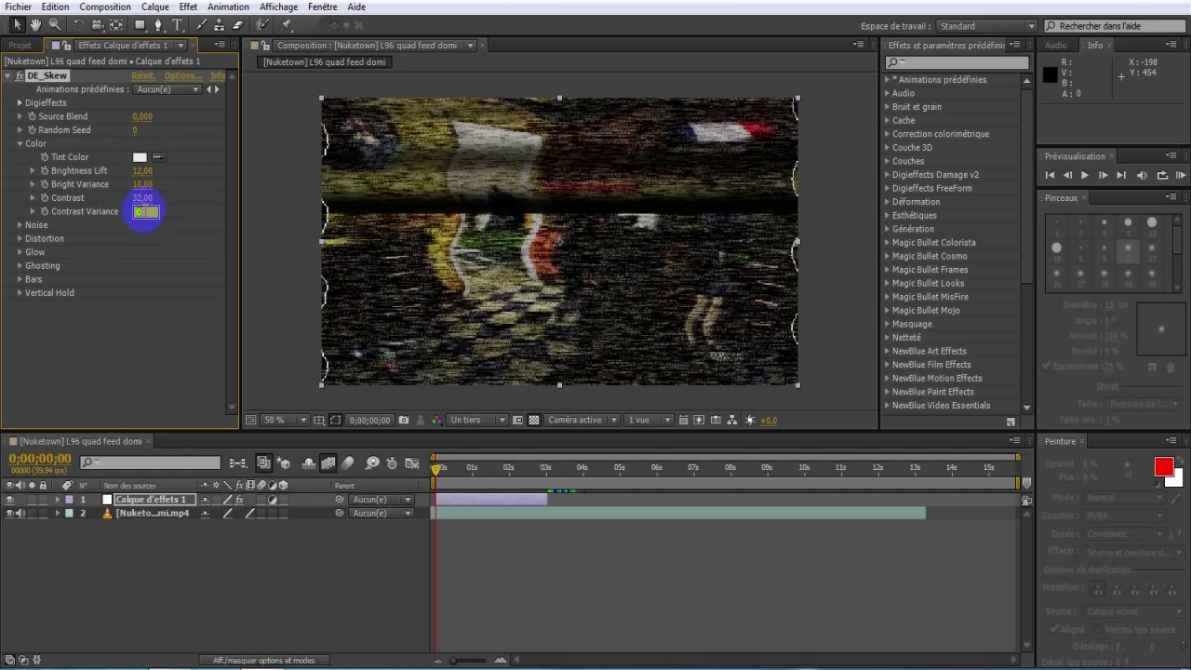
{"action": "type", "text": "89"}
{"action": "left_click", "coordinate": [201, 210]}
{"action": "left_click_drag", "start_coordinate": [201, 211], "coordinate": [154, 226]}
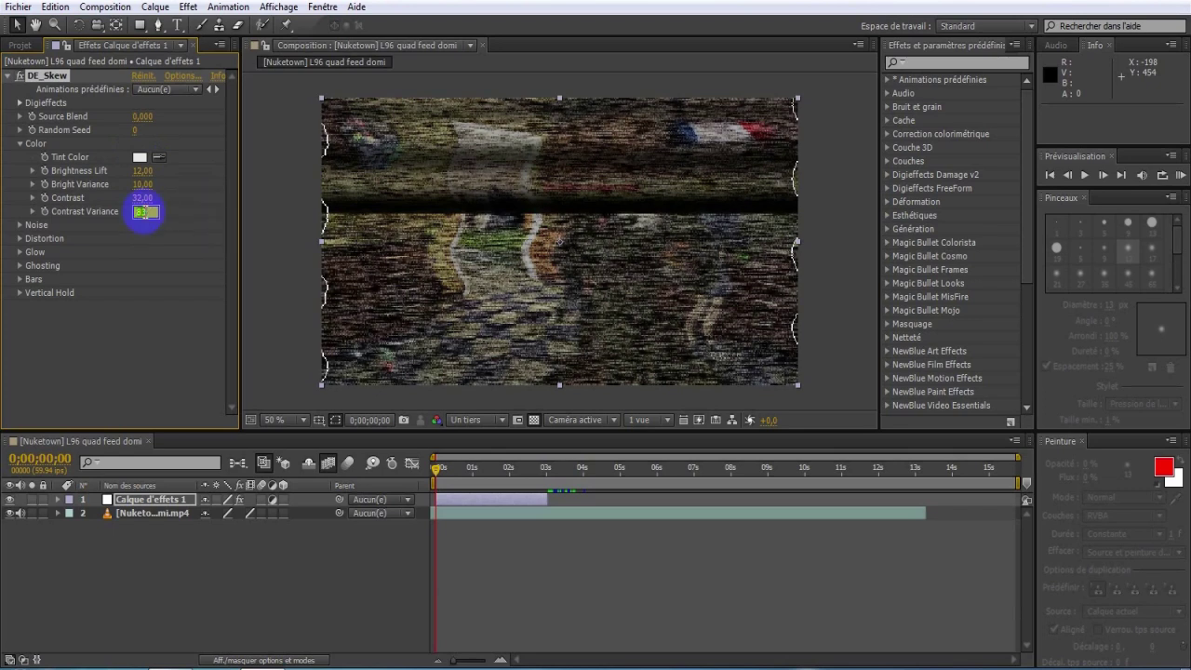
{"action": "left_click_drag", "start_coordinate": [146, 212], "coordinate": [108, 186]}
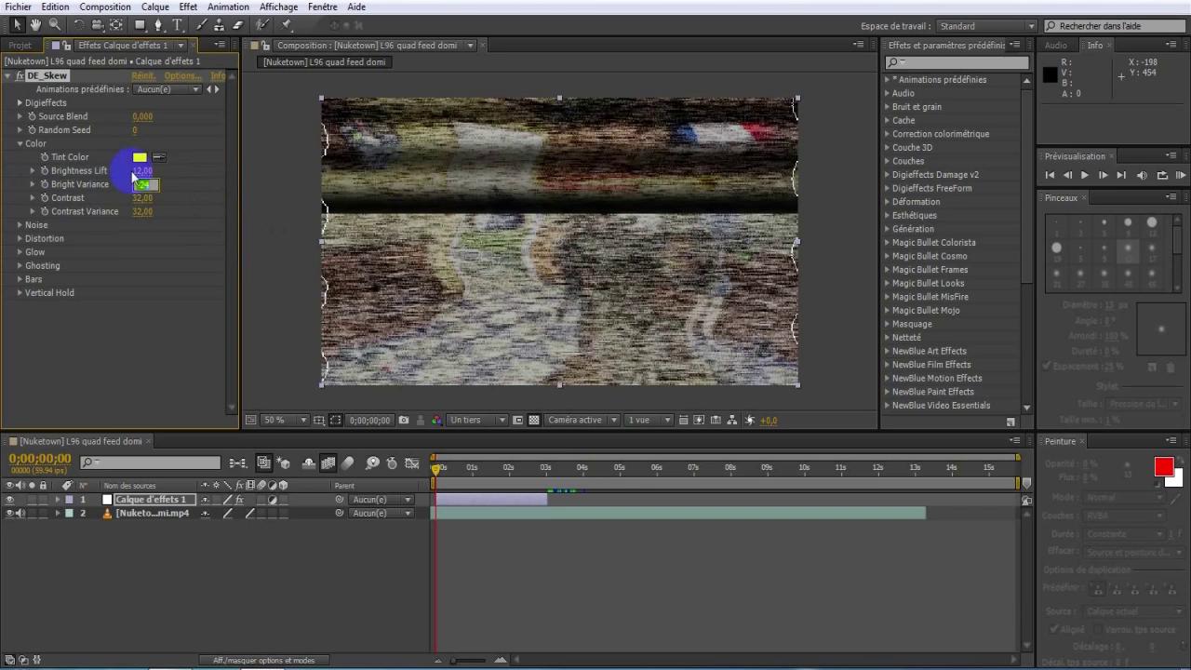
{"action": "key", "text": "Return"}
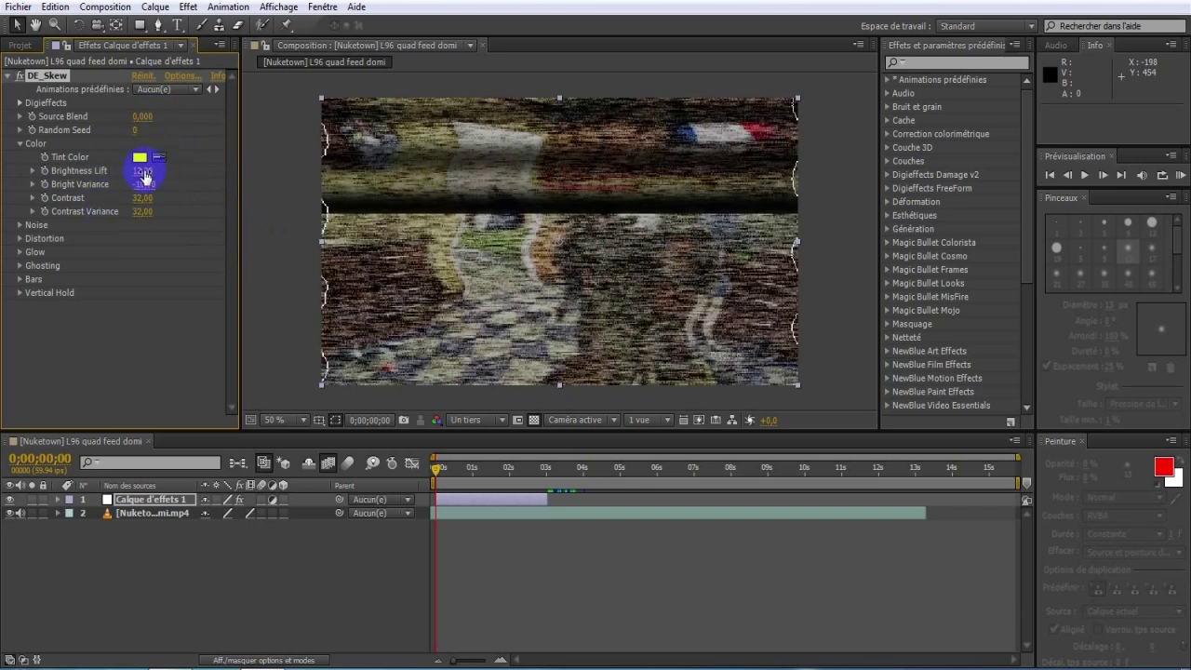
Set DE_Skew's Contrast to 20.
{"action": "left_click", "coordinate": [143, 198]}
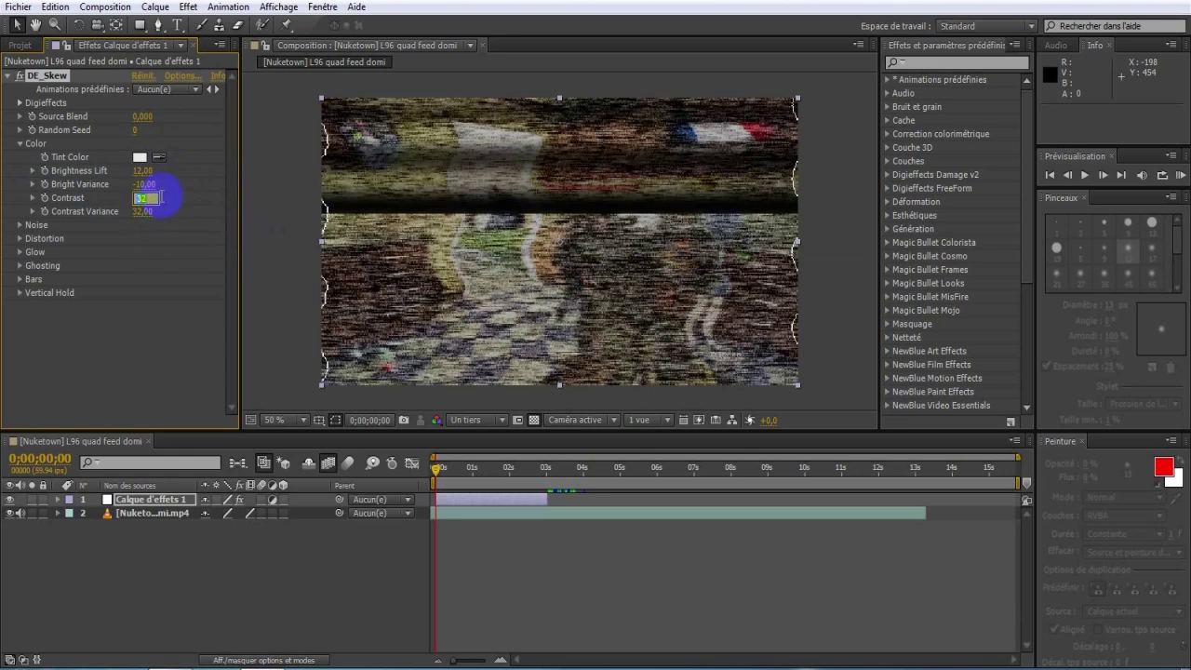
{"action": "type", "text": "20"}
{"action": "key", "text": "Return"}
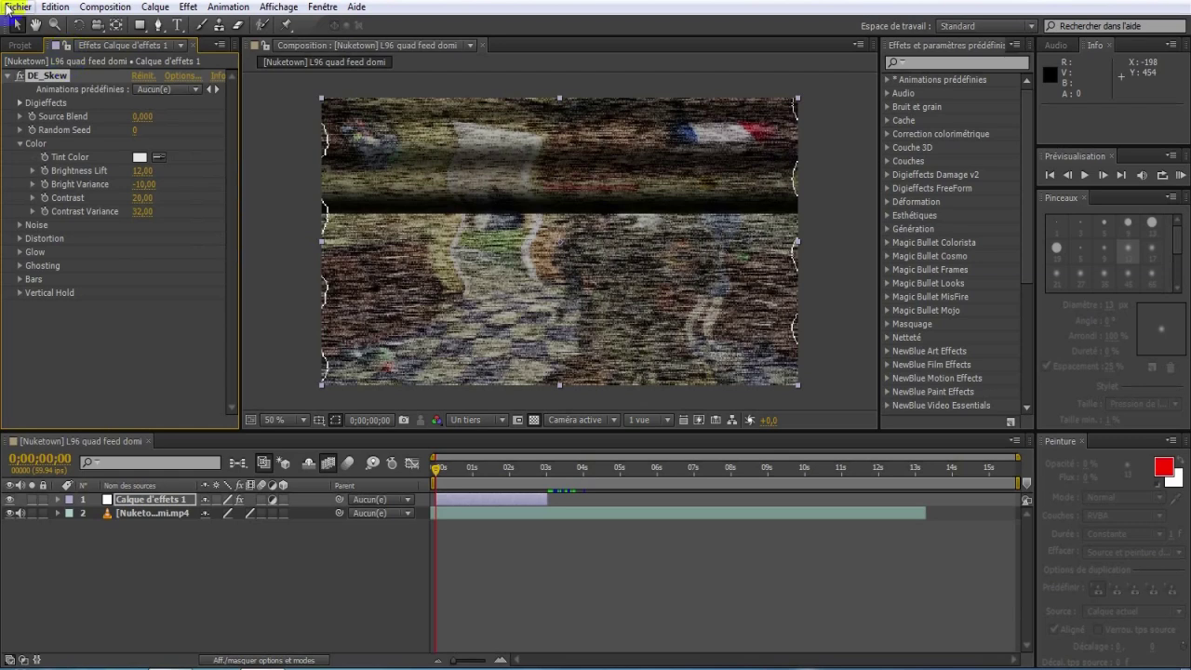
Set DE_Skew's Noise Max. and Noise Variance to 0.
{"action": "left_click", "coordinate": [20, 226]}
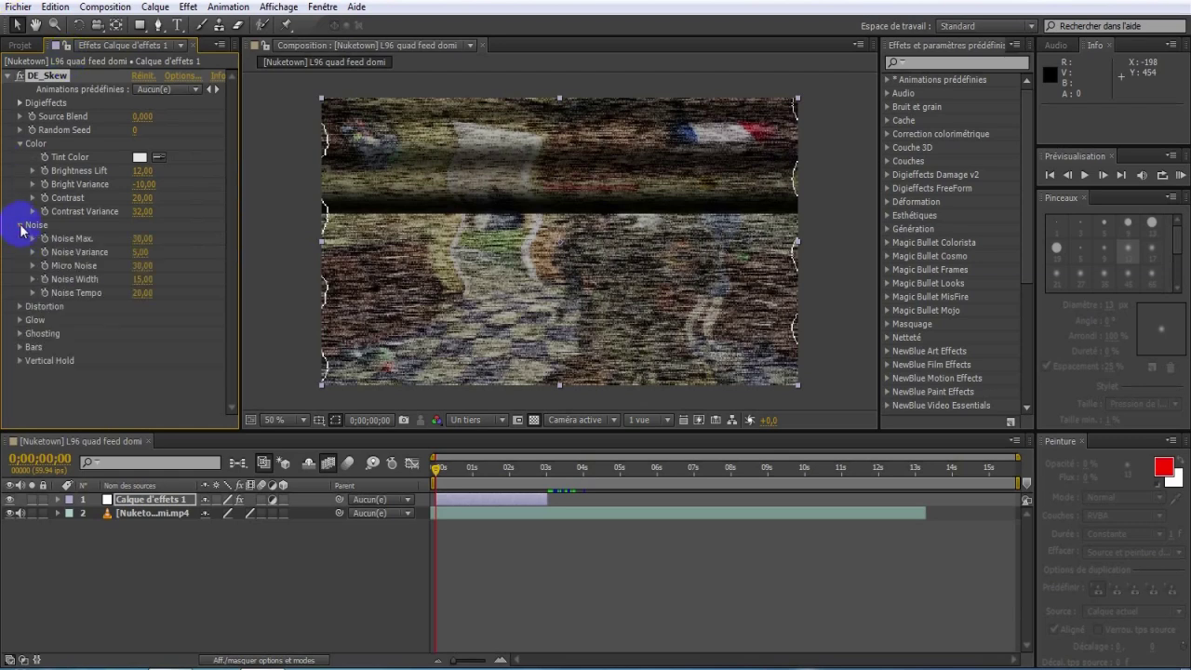
{"action": "left_click", "coordinate": [142, 89]}
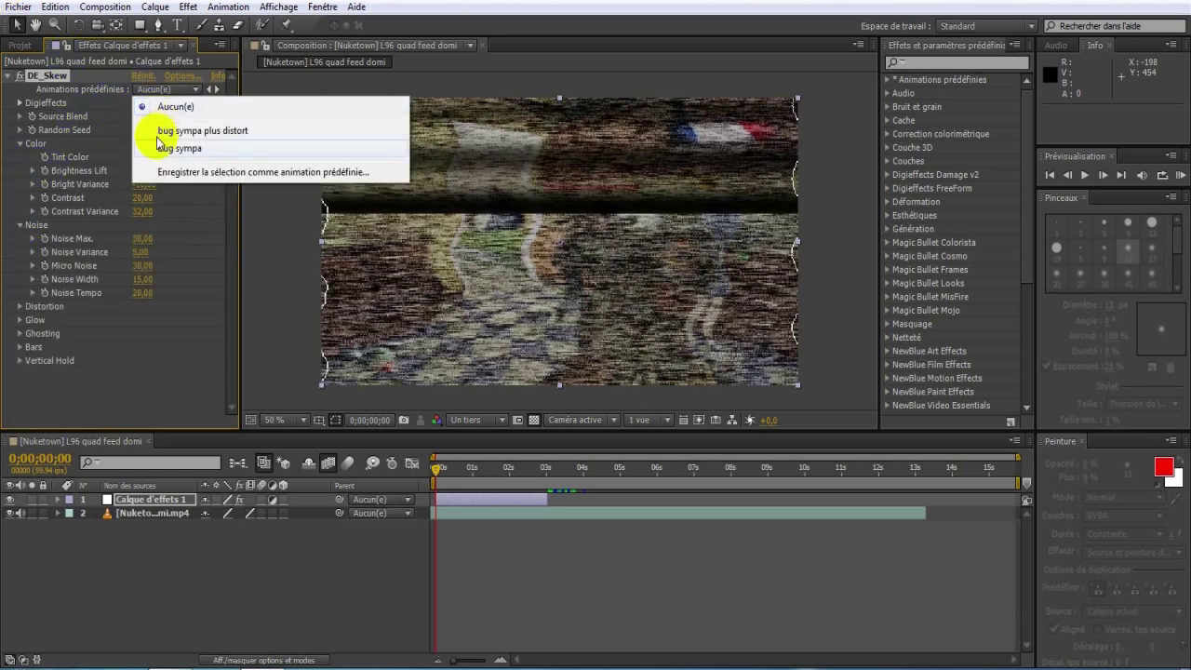
{"action": "left_click", "coordinate": [180, 272]}
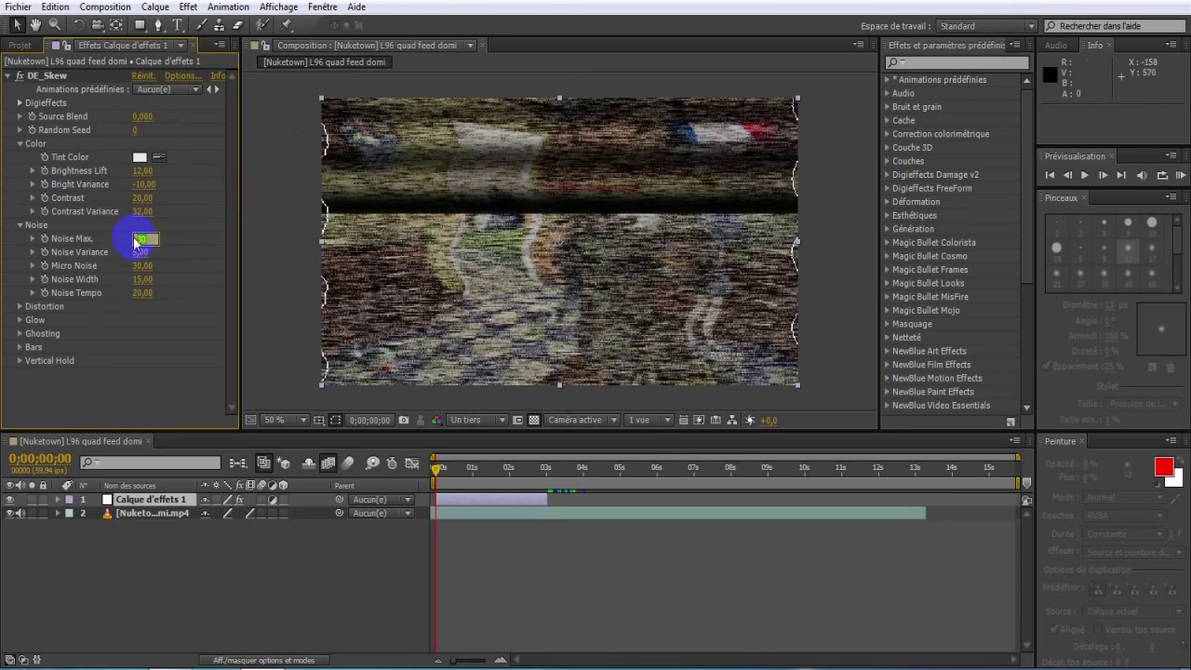
{"action": "key", "text": "Return"}
{"action": "left_click_drag", "start_coordinate": [138, 243], "coordinate": [123, 243]}
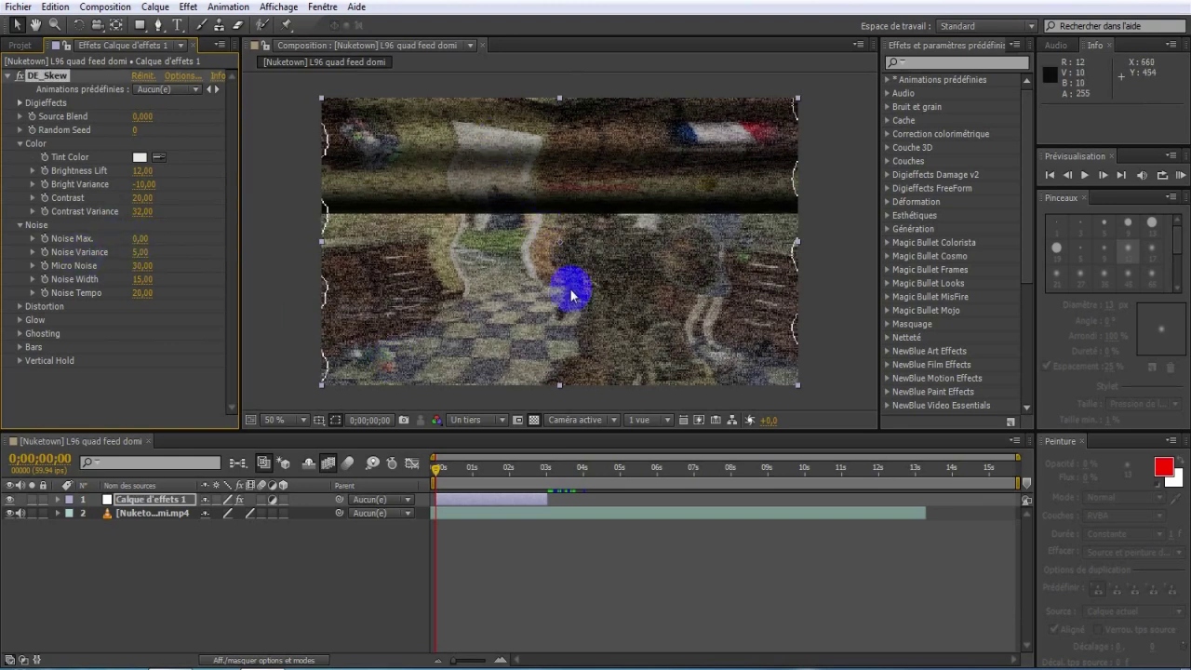
{"action": "mouse_move", "coordinate": [148, 239]}
{"action": "left_mouse_down"}
{"action": "mouse_move", "coordinate": [447, 276]}
{"action": "mouse_move", "coordinate": [131, 253]}
{"action": "left_mouse_up"}
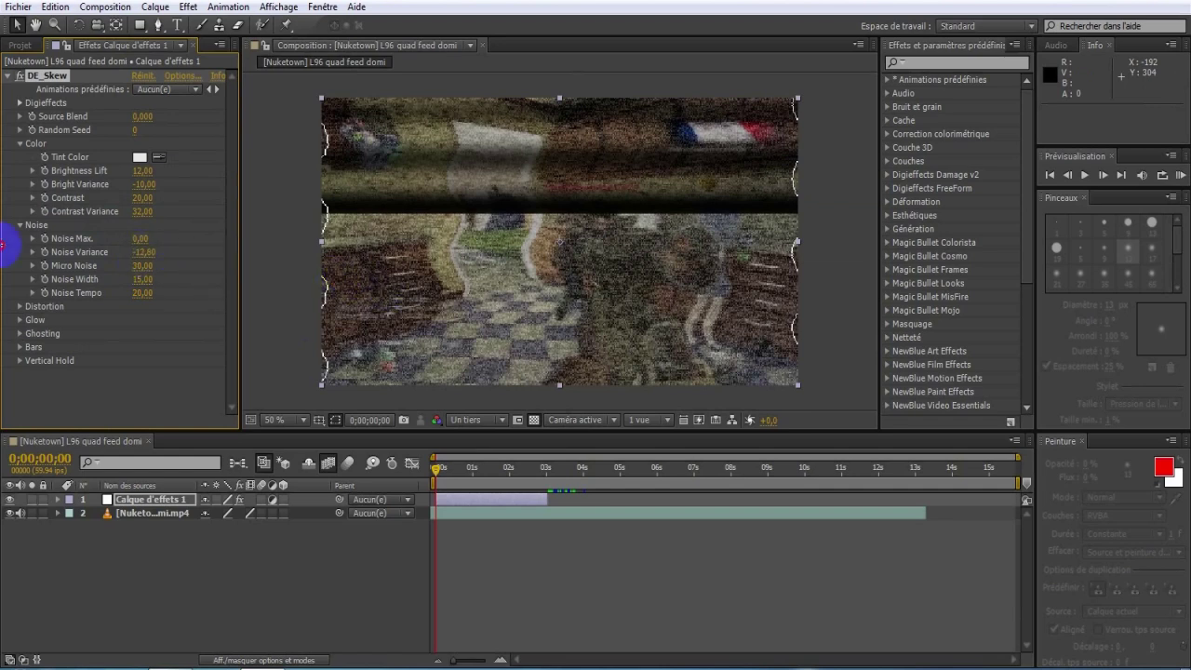
{"action": "left_click", "coordinate": [140, 252]}
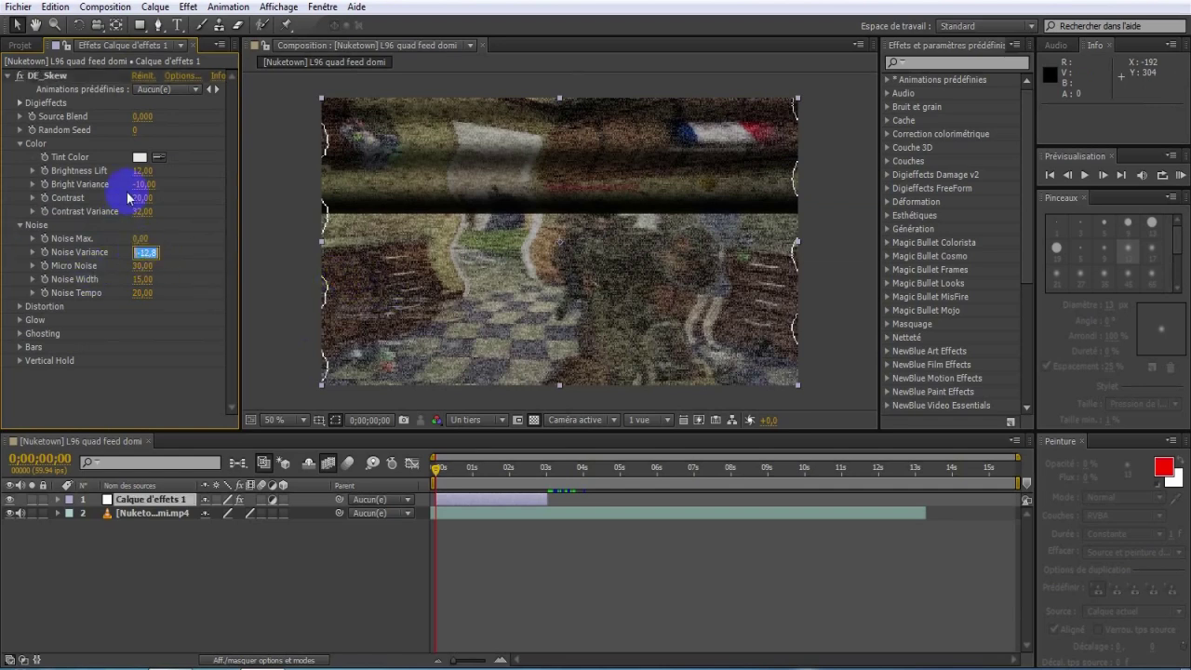
{"action": "key", "text": "Return"}
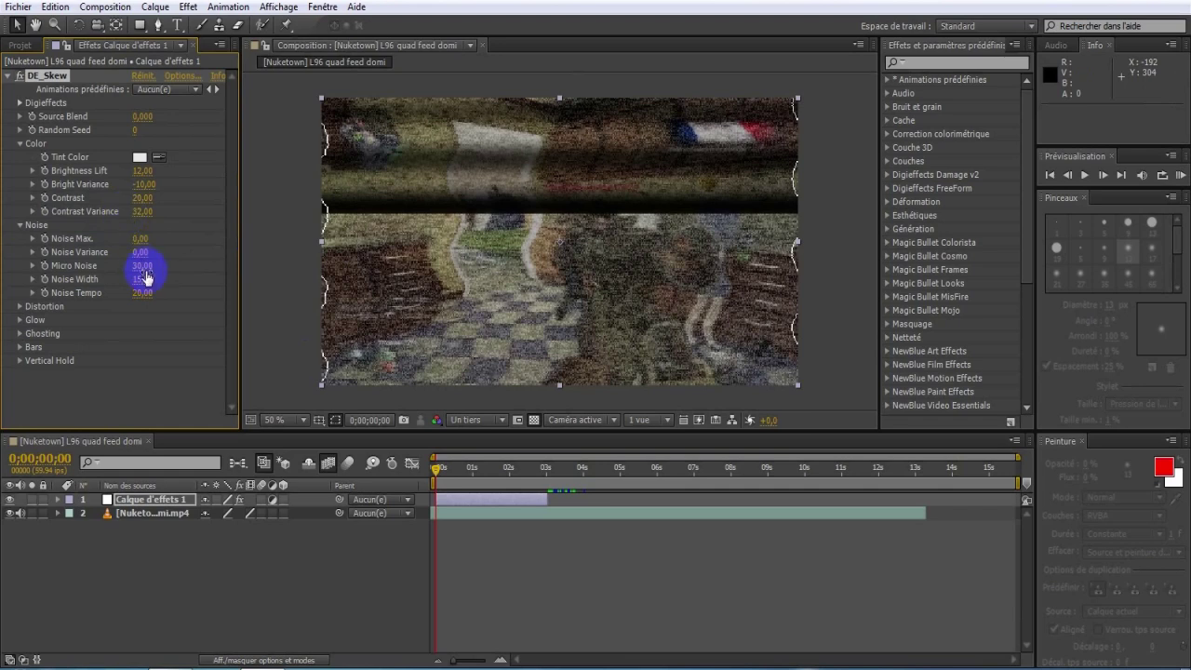
Set DE_Skew's Micro Noise to 4 and its Noise Width to 25.
{"action": "left_click_drag", "start_coordinate": [142, 266], "coordinate": [114, 276]}
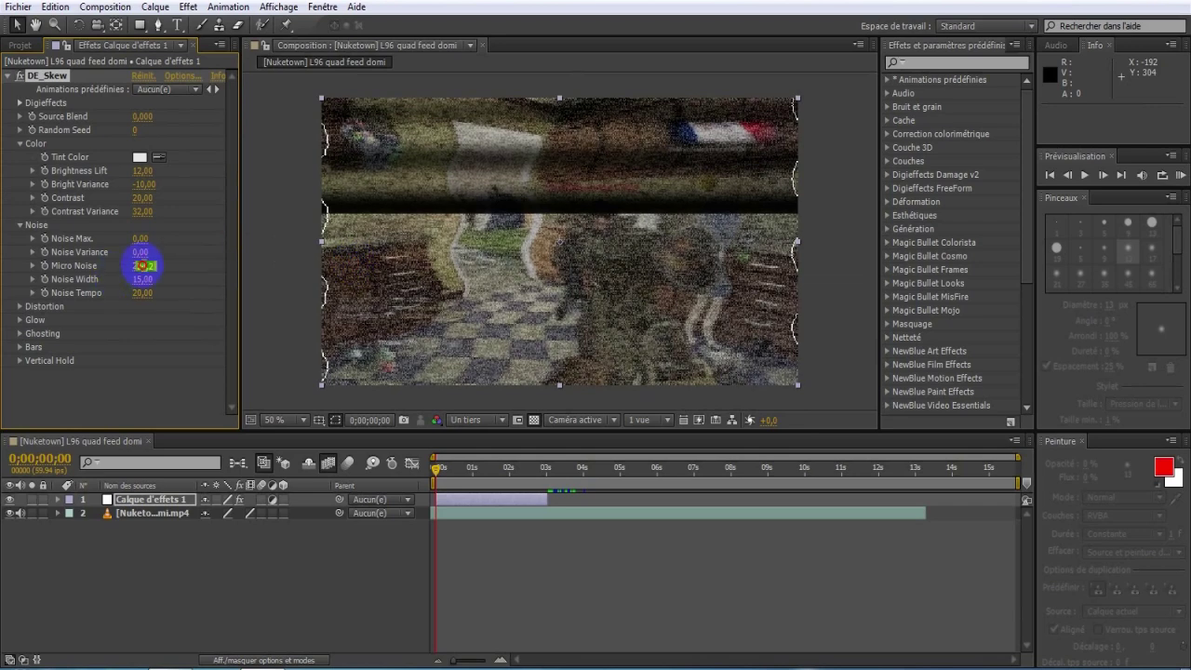
{"action": "key", "text": "Return"}
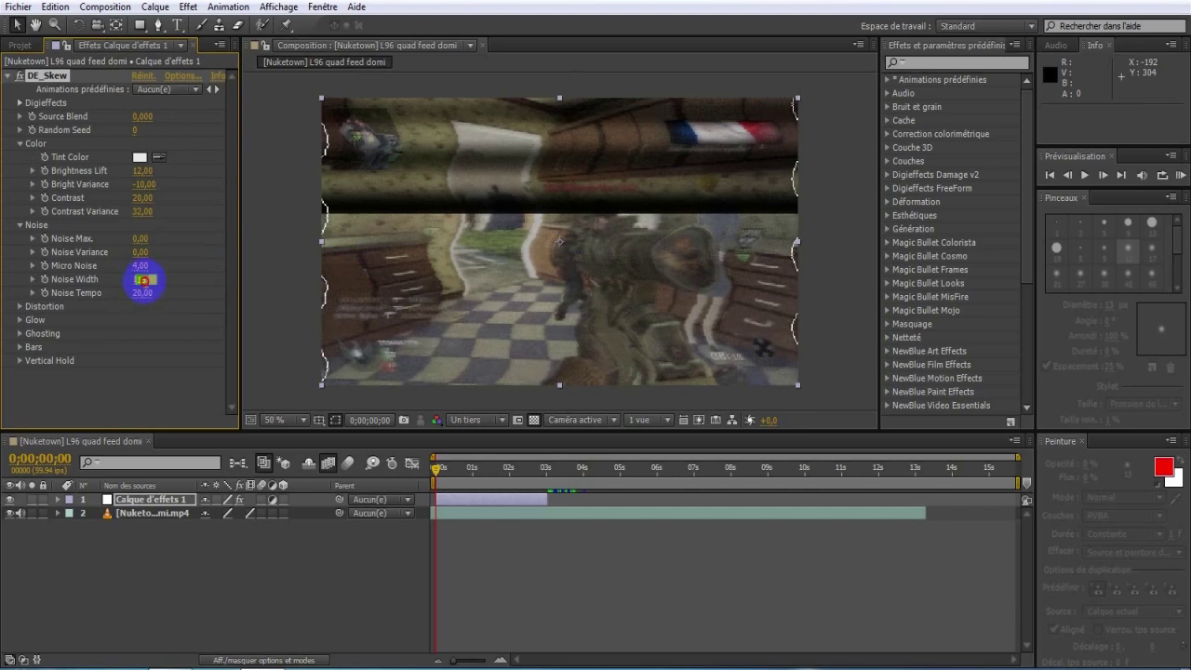
{"action": "key", "text": "Return"}
{"action": "left_click_drag", "start_coordinate": [141, 279], "coordinate": [511, 274]}
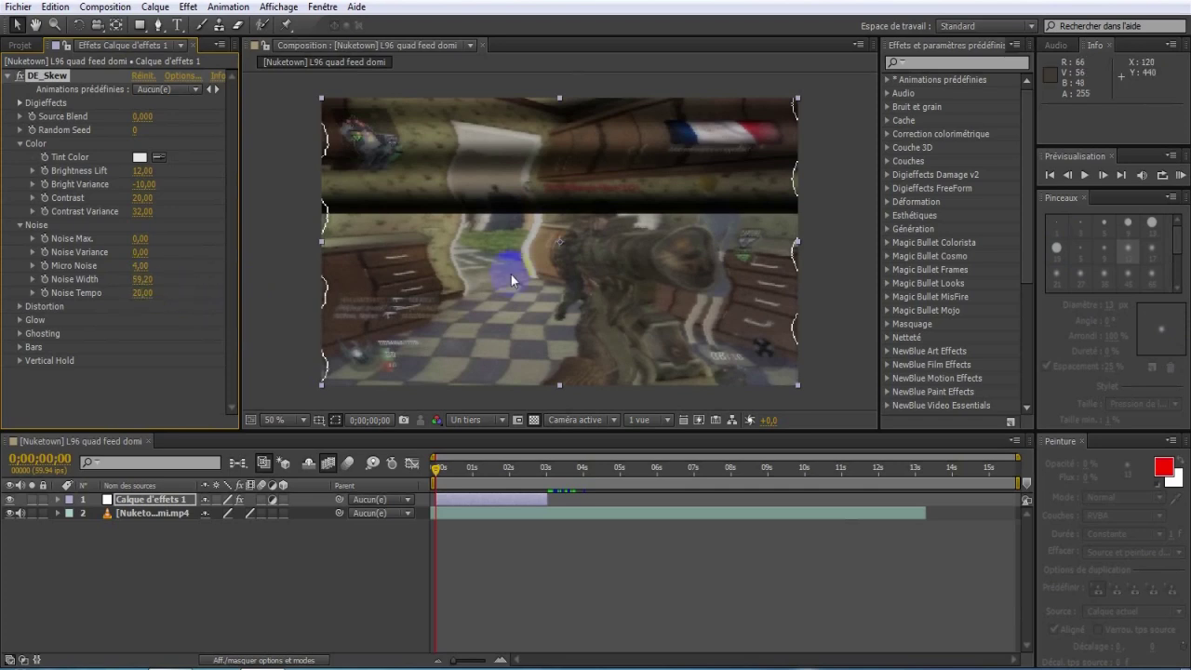
{"action": "left_click", "coordinate": [138, 279]}
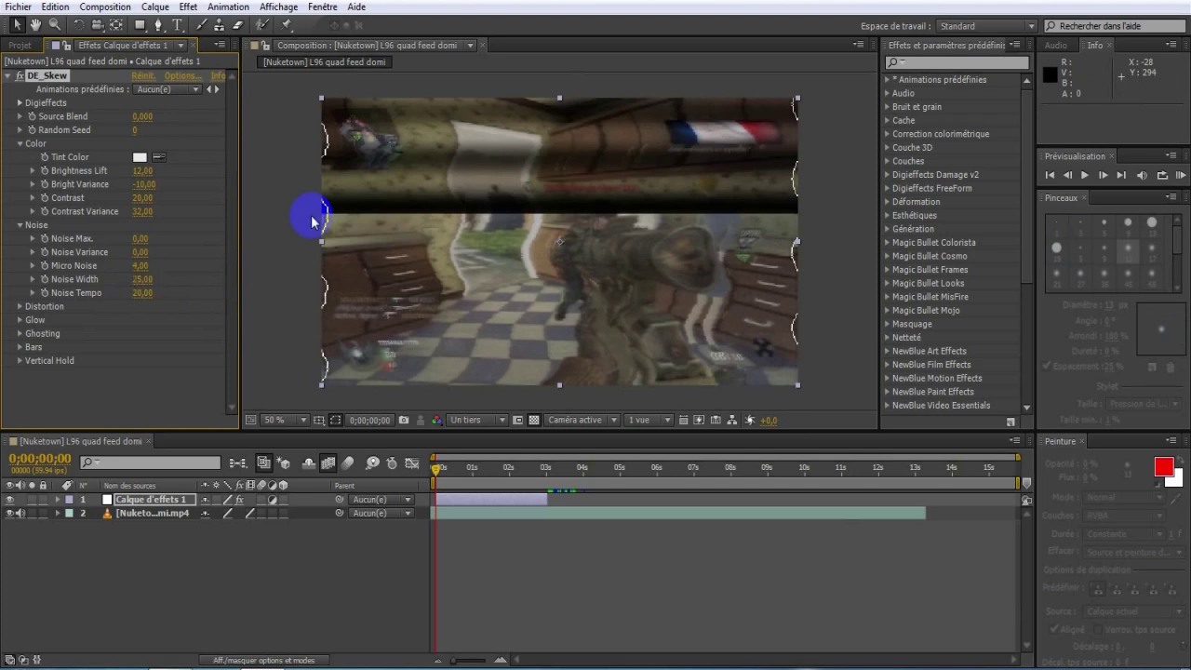
Set DE_Skew's Noise Tempo to 100.
{"action": "left_click_drag", "start_coordinate": [141, 292], "coordinate": [884, 351]}
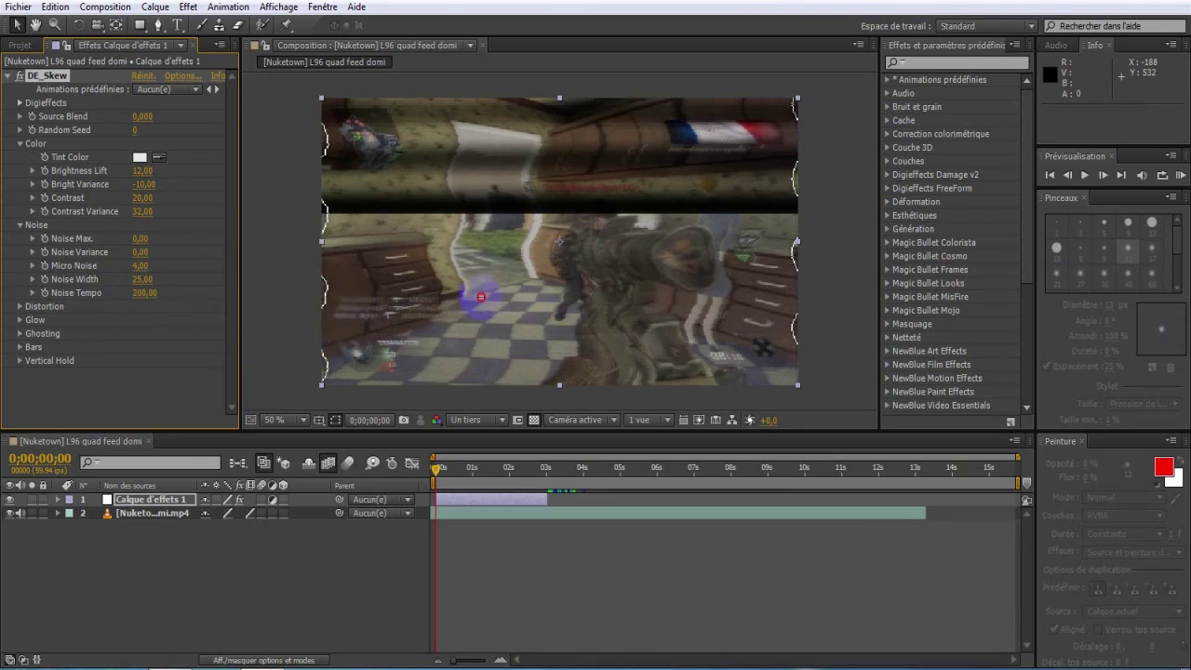
{"action": "left_click", "coordinate": [139, 292]}
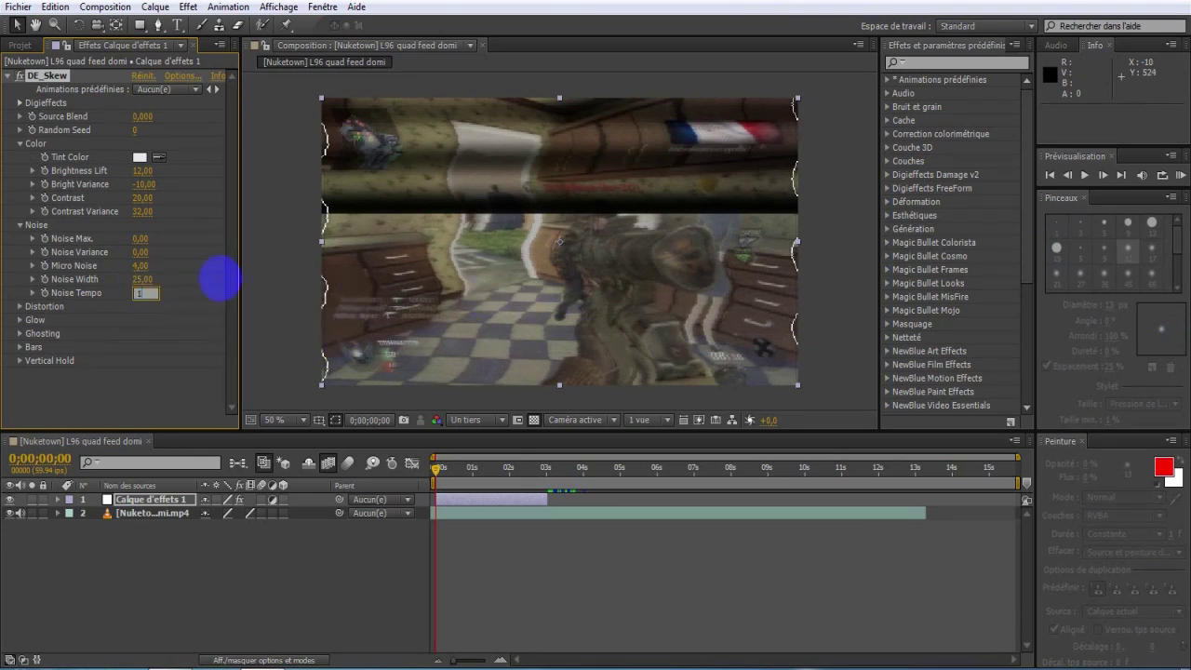
{"action": "key", "text": "Return"}
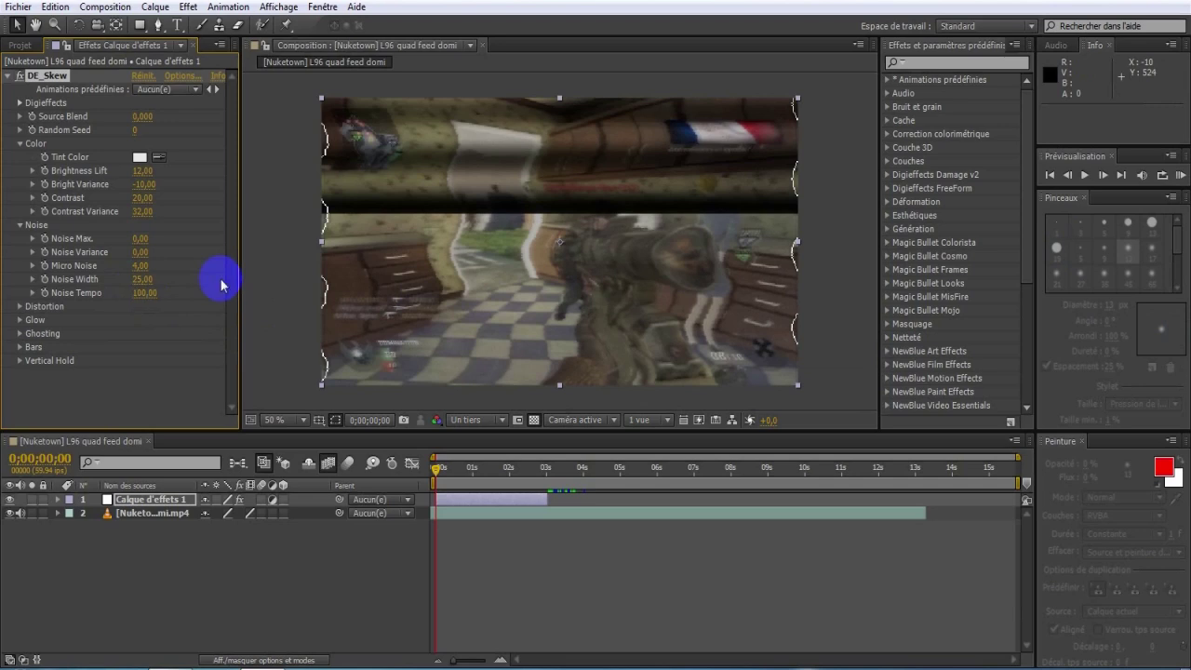
Preview the effect at frame 0;00;00;40 and set DE_Skew's Distortion Min. to 25.
{"action": "left_click", "coordinate": [19, 307]}
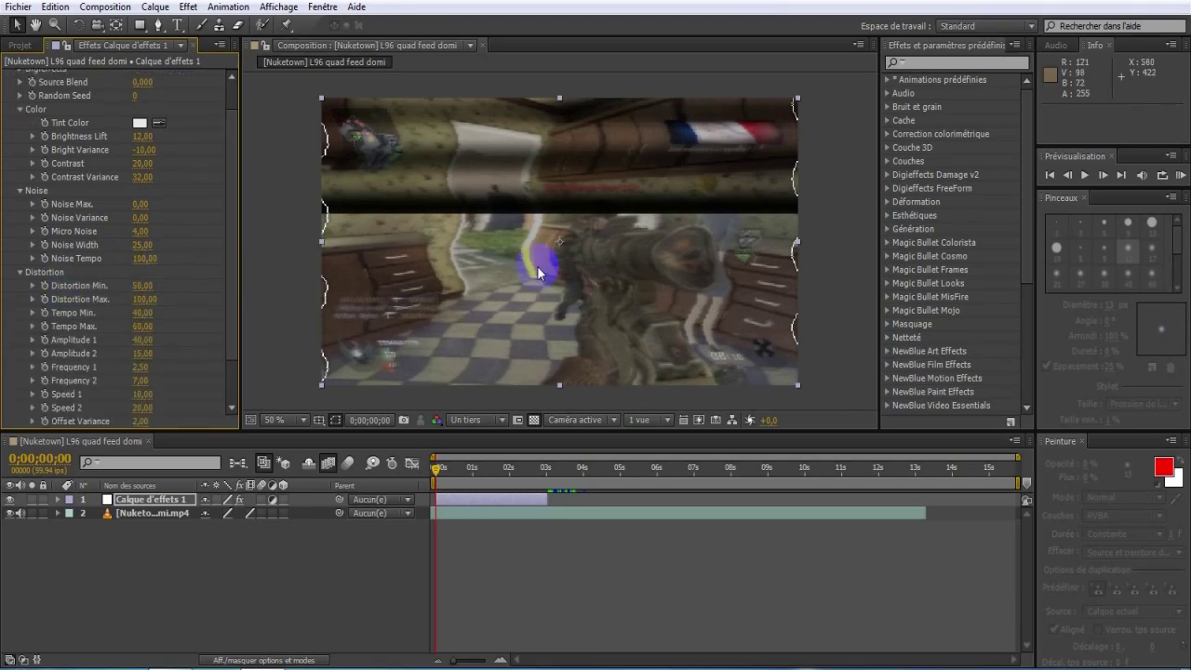
{"action": "scroll", "coordinate": [172, 262], "scroll_direction": "down", "scroll_amount": 3}
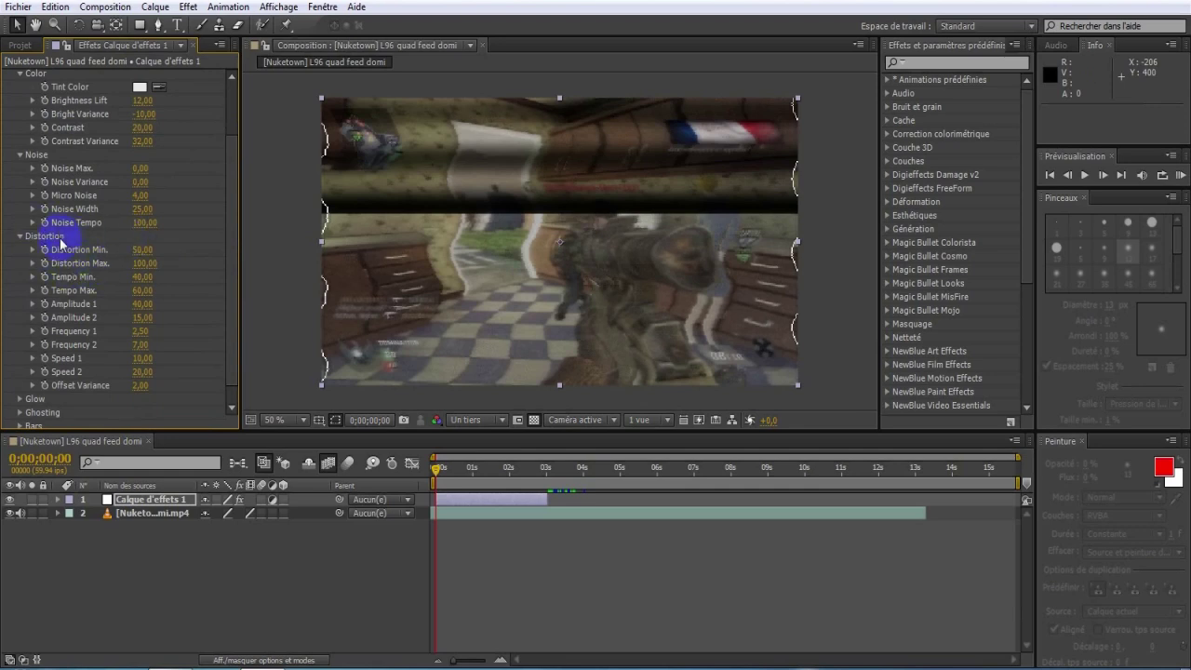
{"action": "left_click_drag", "start_coordinate": [141, 249], "coordinate": [136, 258]}
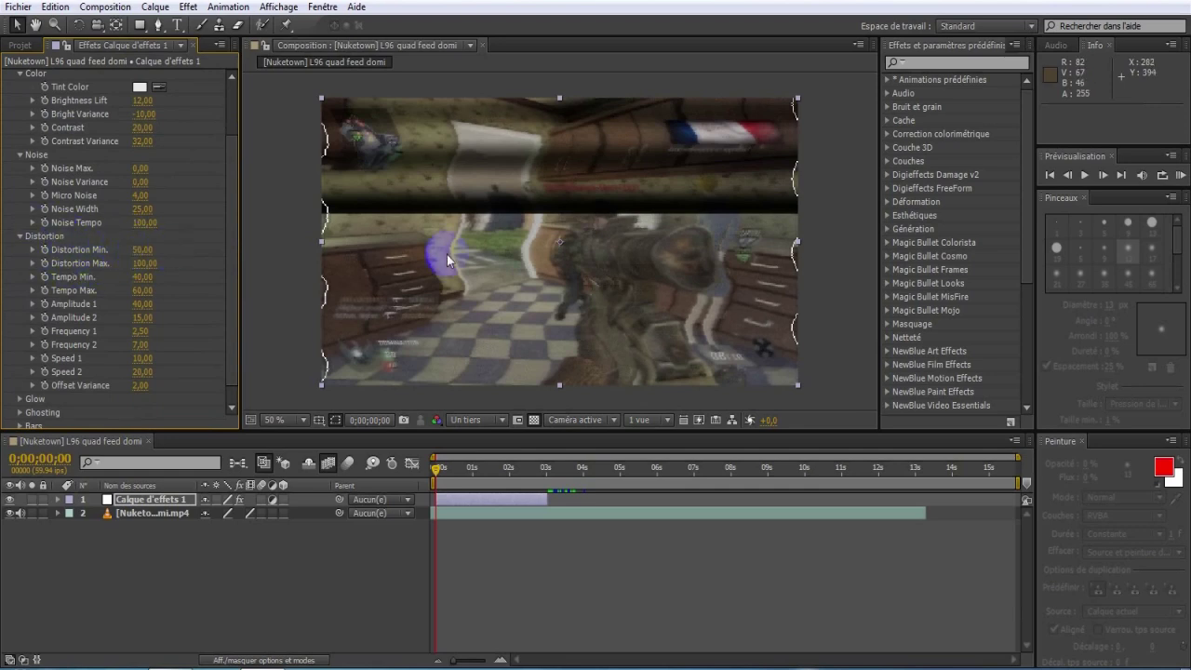
{"action": "left_click_drag", "start_coordinate": [439, 468], "coordinate": [460, 471]}
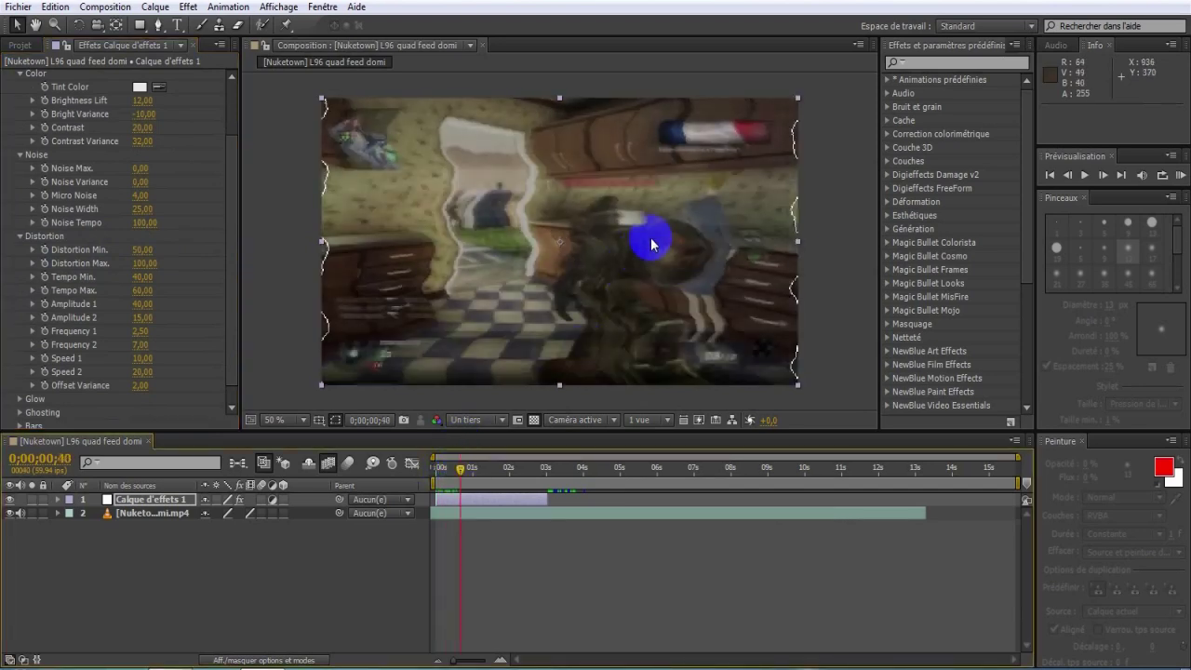
{"action": "left_click", "coordinate": [145, 250]}
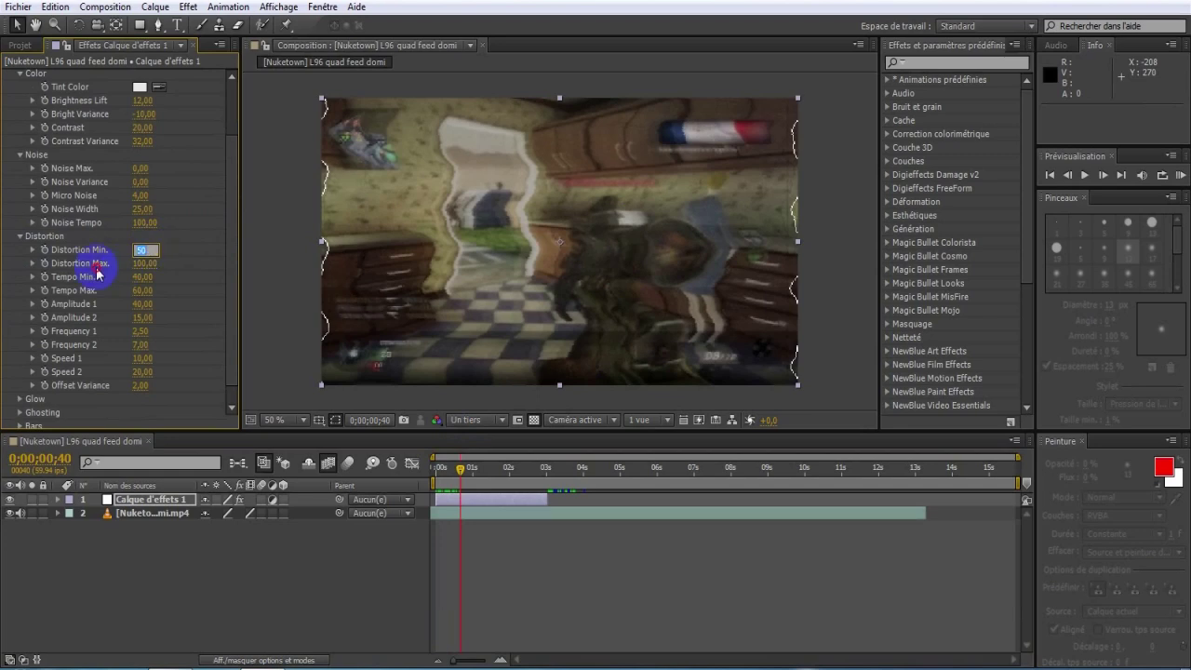
{"action": "left_click", "coordinate": [141, 249]}
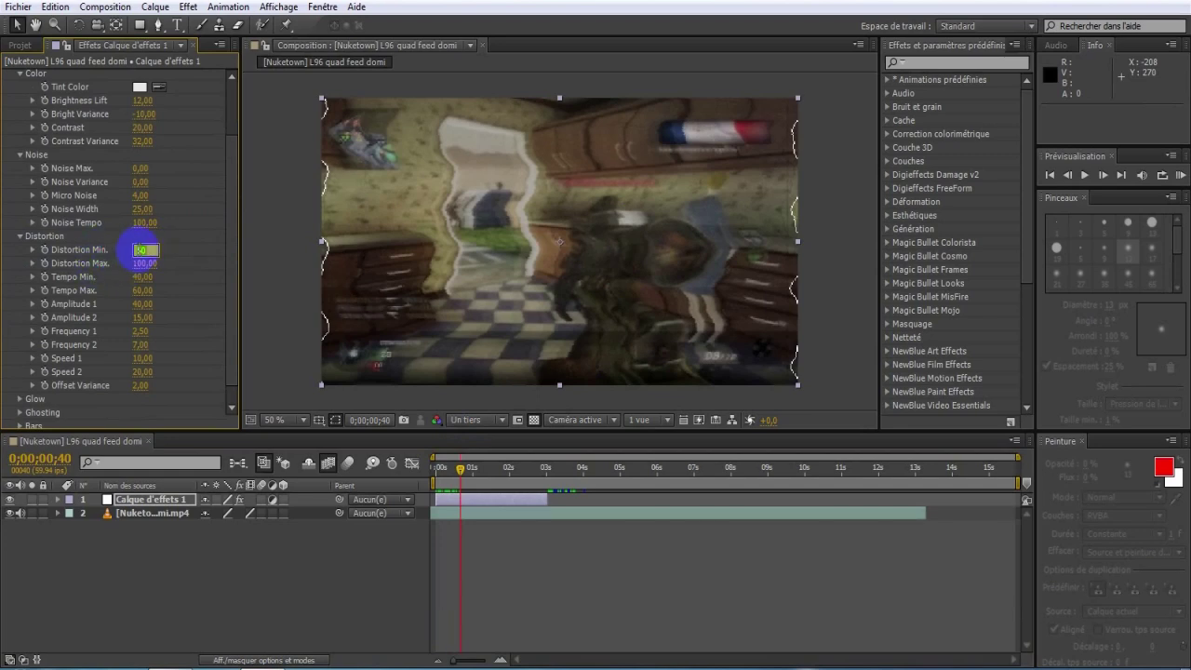
{"action": "type", "text": "25"}
{"action": "key", "text": "Return"}
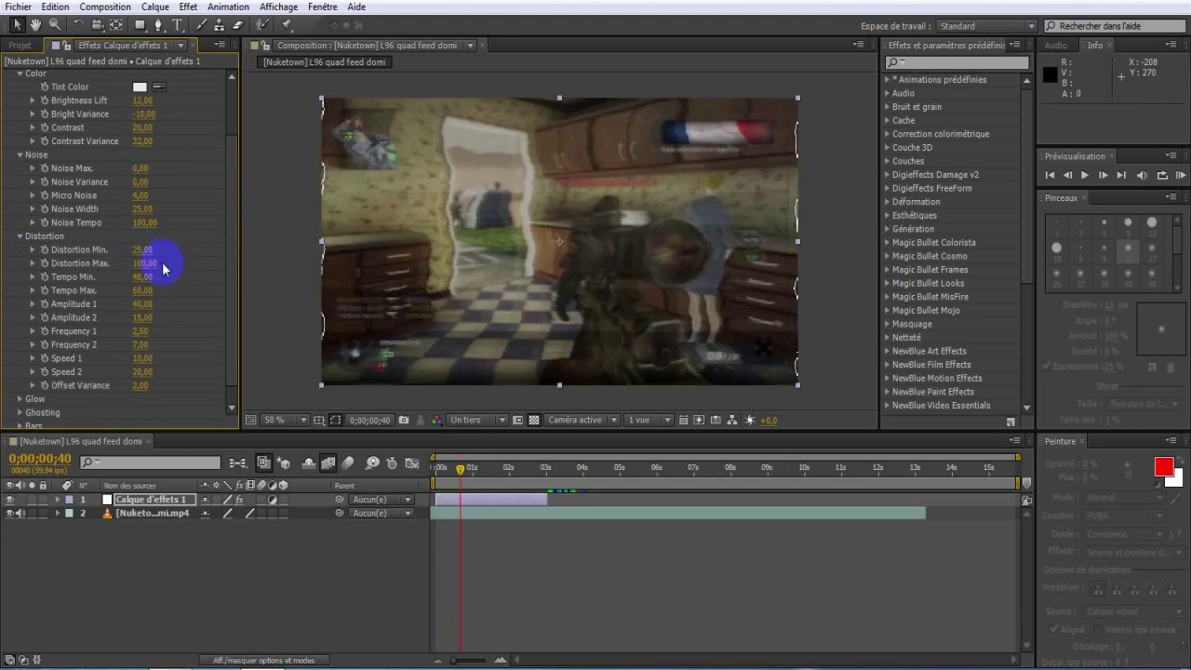
Set DE_Skew's Distortion Max. to 50 and scrub through the adjustment layer to check the distortion.
{"action": "left_click", "coordinate": [146, 264]}
{"action": "type", "text": "50"}
{"action": "key", "text": "Return"}
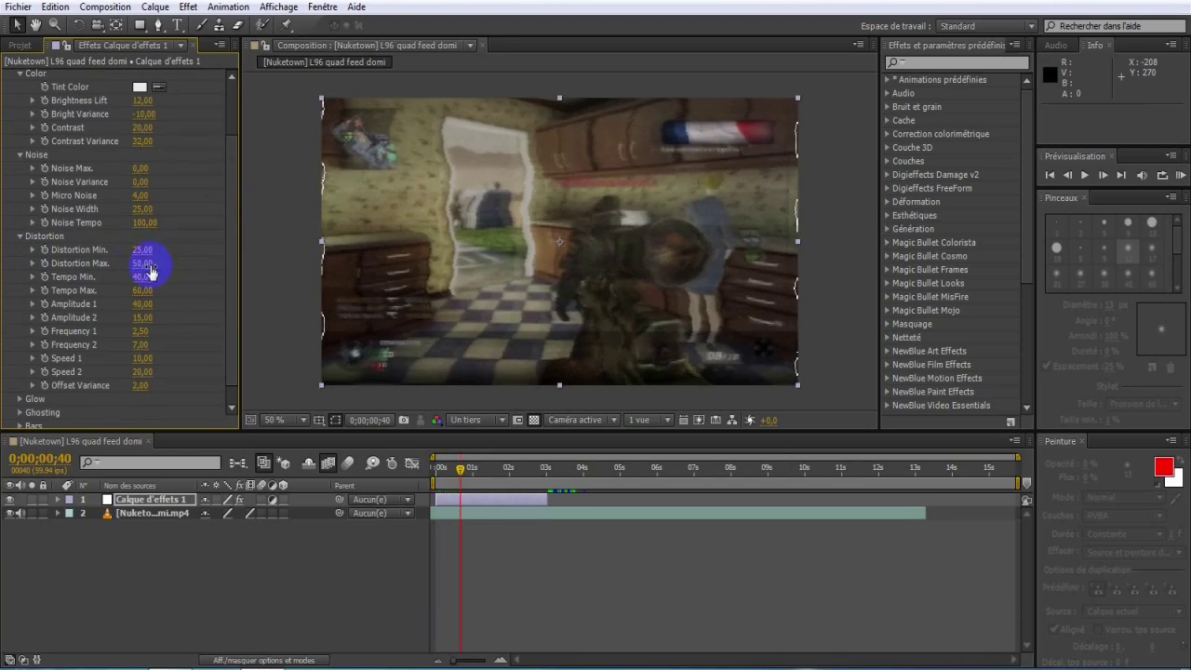
{"action": "left_click", "coordinate": [466, 472]}
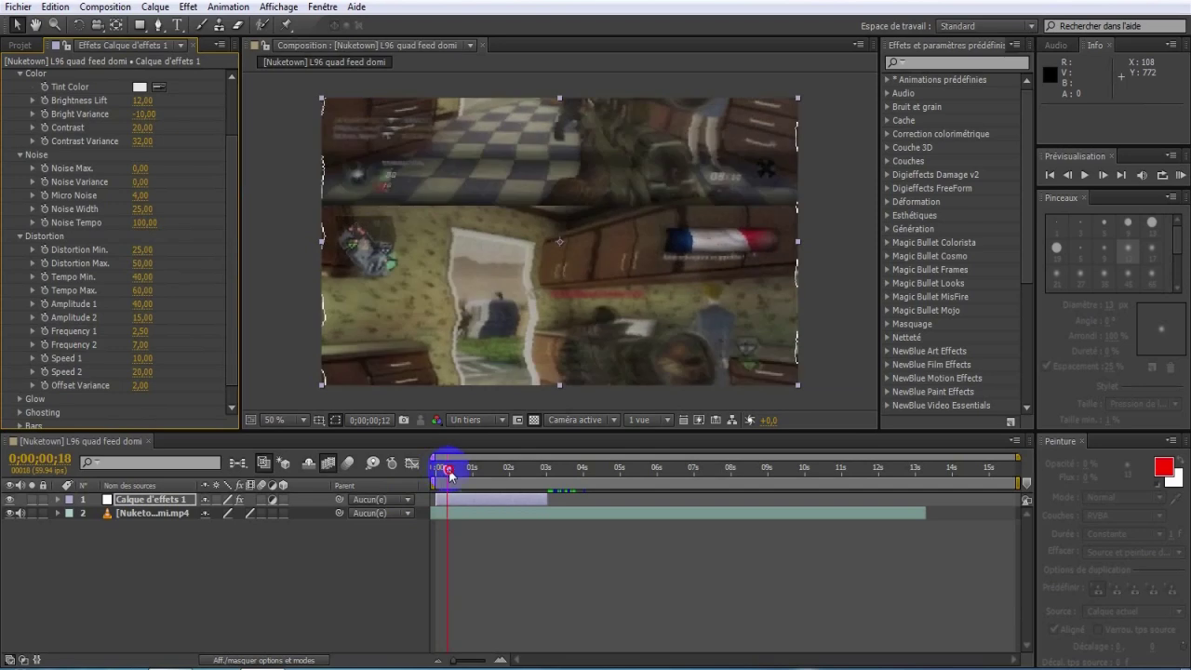
{"action": "left_click_drag", "start_coordinate": [468, 475], "coordinate": [505, 472]}
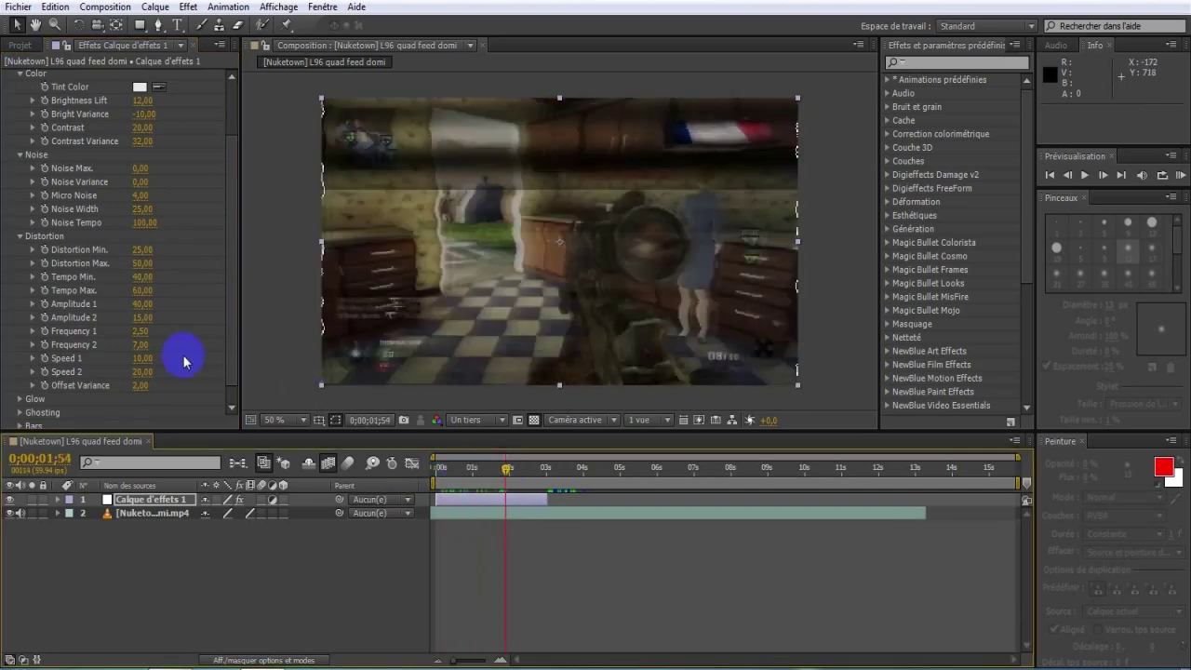
Set the distortion's Tempo Min. to 50 and Tempo Max. to 100.
{"action": "left_click", "coordinate": [140, 277]}
{"action": "type", "text": "50"}
{"action": "key", "text": "Return"}
{"action": "left_click", "coordinate": [143, 290]}
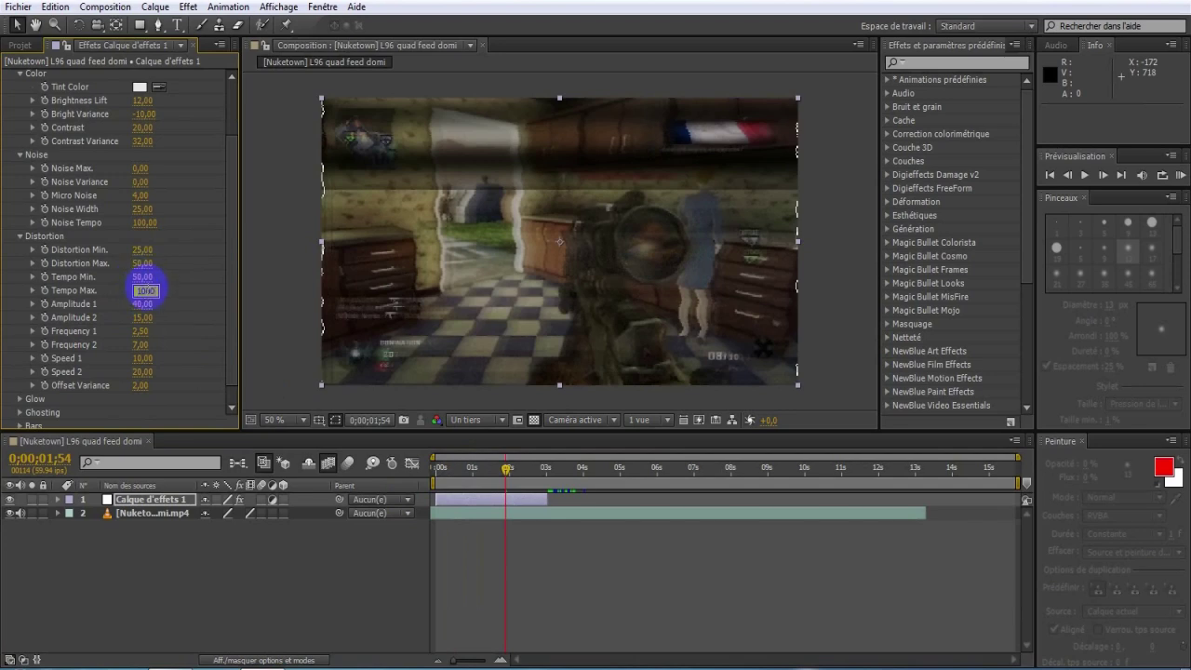
{"action": "key", "text": "Return"}
Preview the effect up to 0;00;01;27, and replay the reference edit in the browser from about 1:04 for comparison.
{"action": "mouse_move", "coordinate": [480, 469]}
{"action": "left_mouse_down"}
{"action": "mouse_move", "coordinate": [456, 470]}
{"action": "mouse_move", "coordinate": [490, 469]}
{"action": "left_mouse_up"}
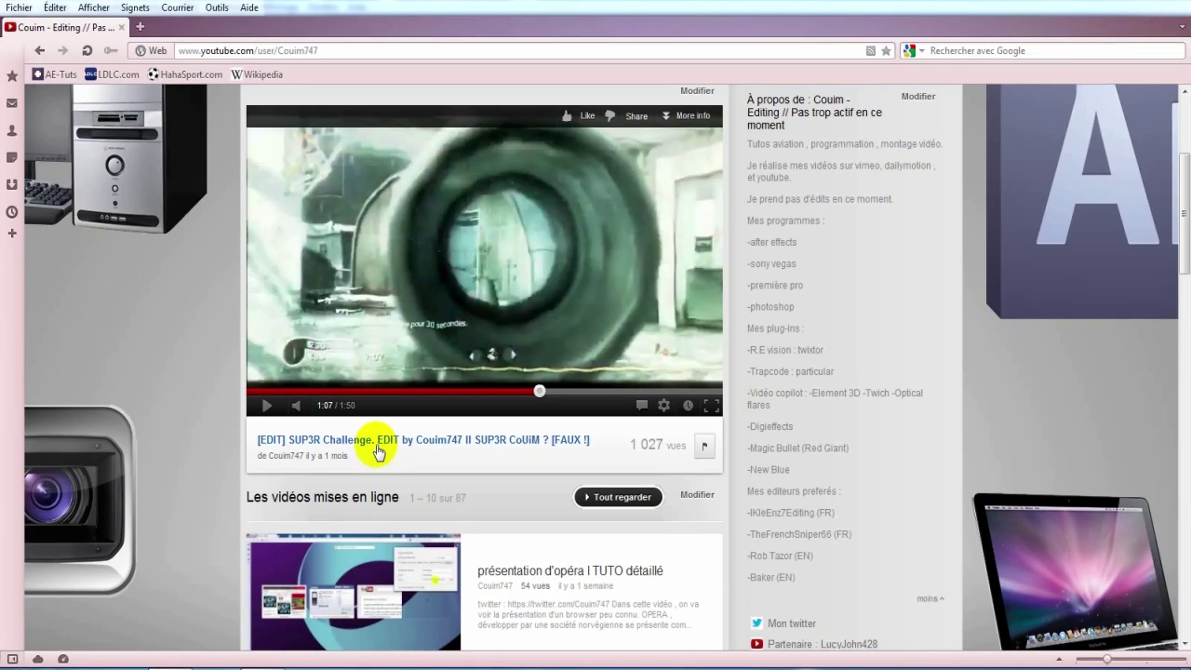
{"action": "left_click", "coordinate": [524, 389]}
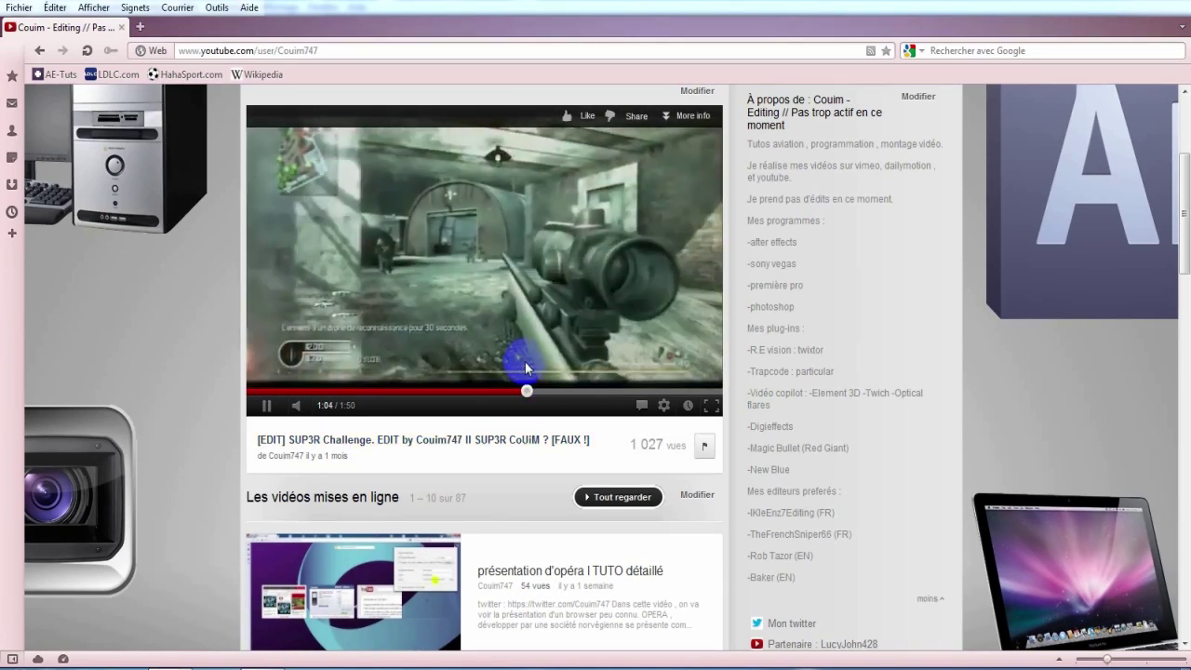
{"action": "left_click", "coordinate": [525, 239]}
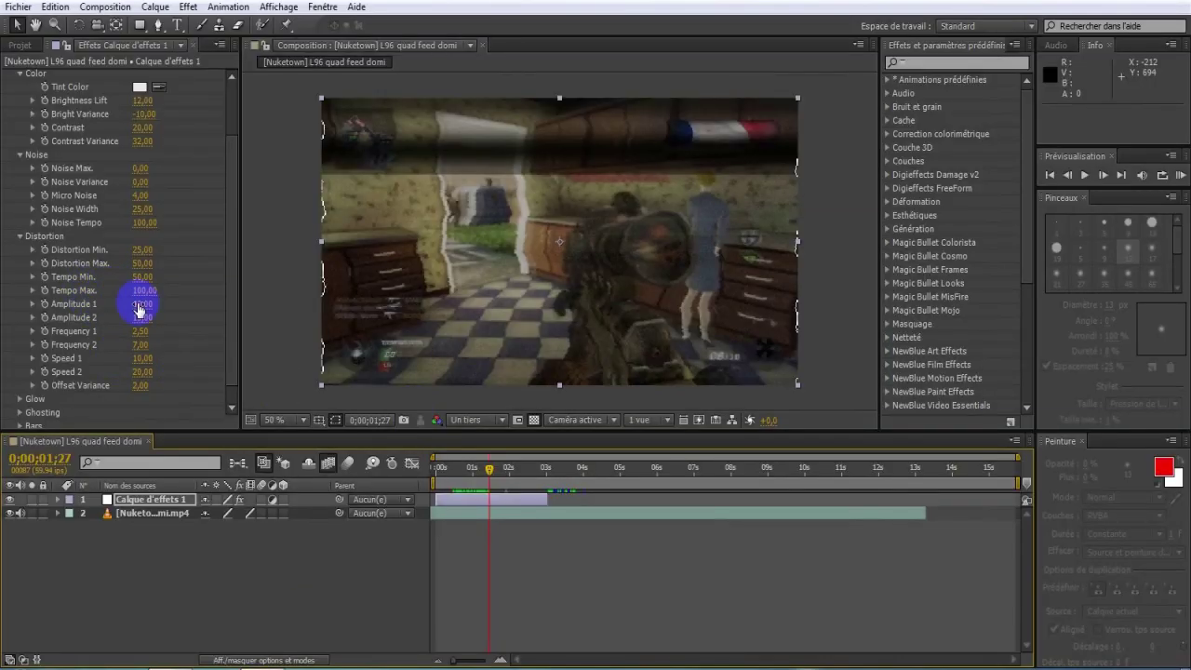
Back in After Effects, try a distortion Amplitude 1 of 100 and sweep it through other values.
{"action": "type", "text": "100"}
{"action": "key", "text": "Return"}
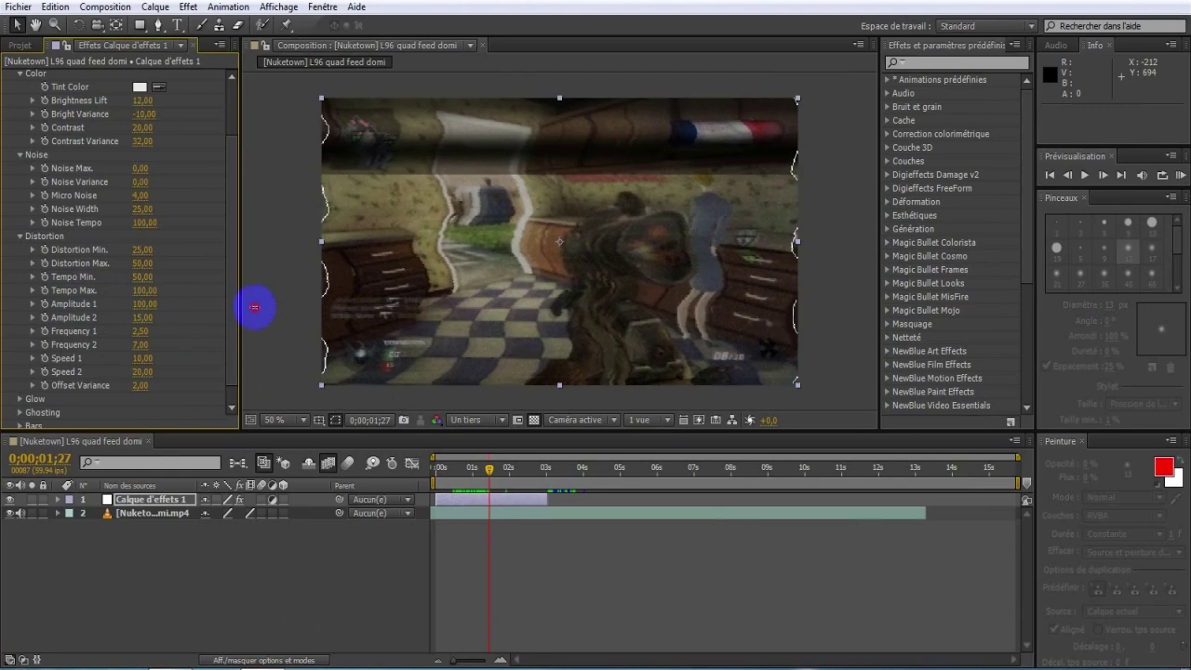
{"action": "left_click_drag", "start_coordinate": [577, 331], "coordinate": [255, 324]}
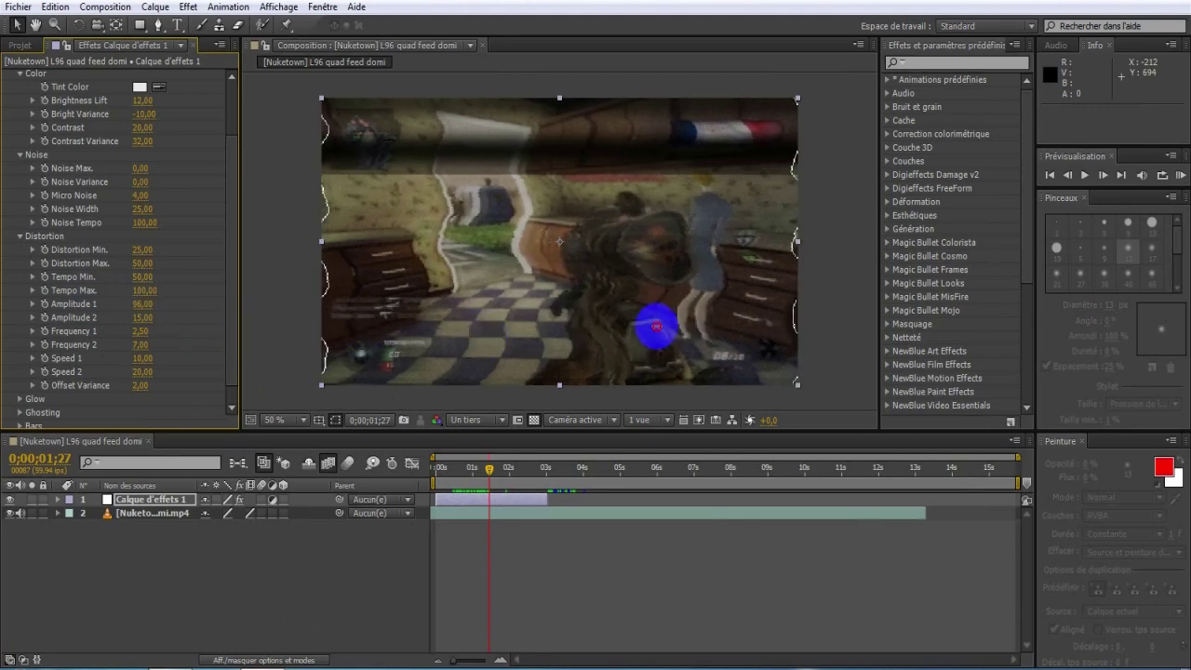
{"action": "left_click_drag", "start_coordinate": [641, 323], "coordinate": [157, 312]}
Set the distortion's Amplitude 1 to 25.
{"action": "left_click", "coordinate": [140, 305]}
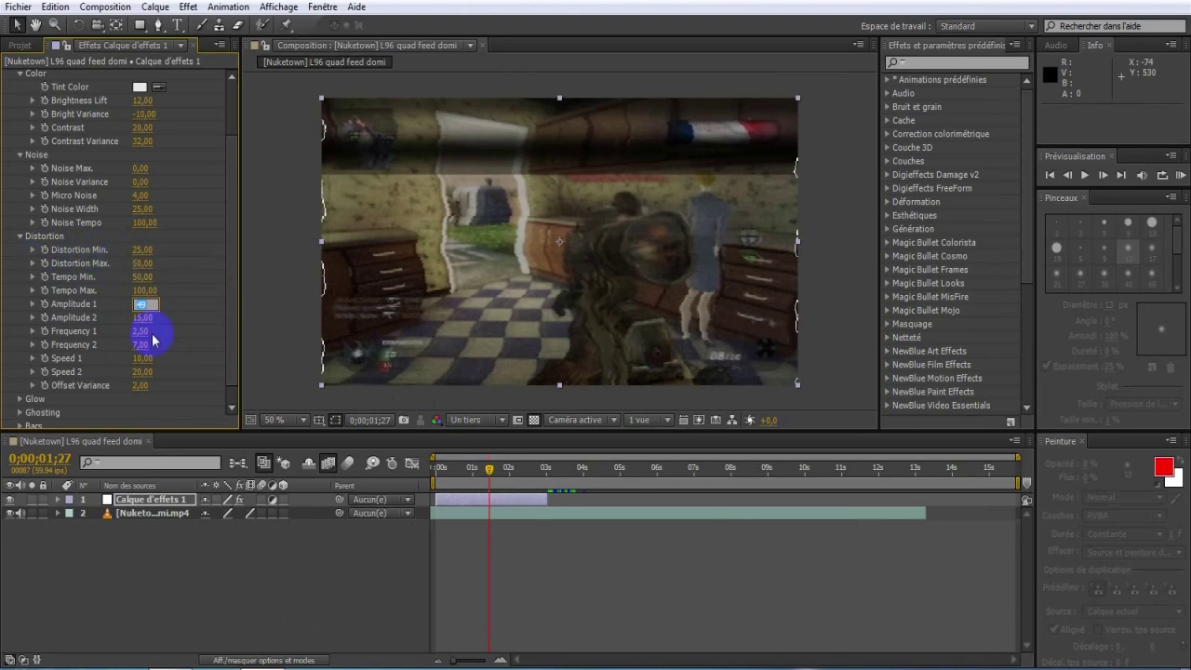
{"action": "type", "text": "25"}
{"action": "key", "text": "Return"}
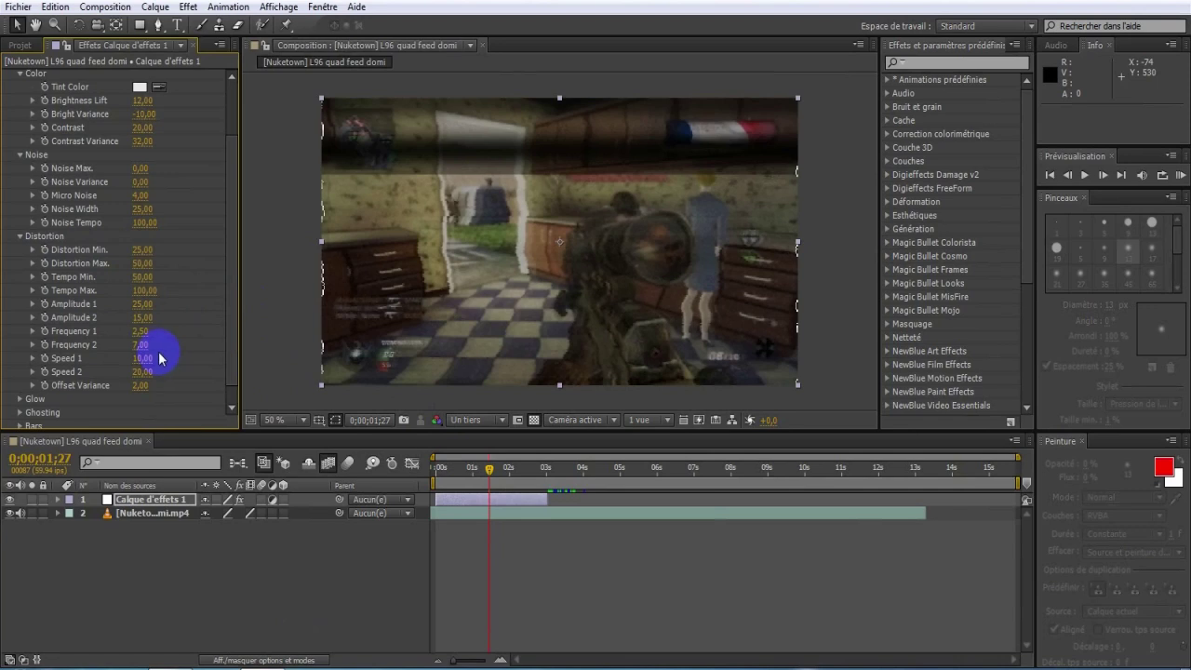
Set the distortion's Amplitude 2 to 25 after trying 45, and preview the effect up to about 0;00;01;30.
{"action": "left_click", "coordinate": [140, 317]}
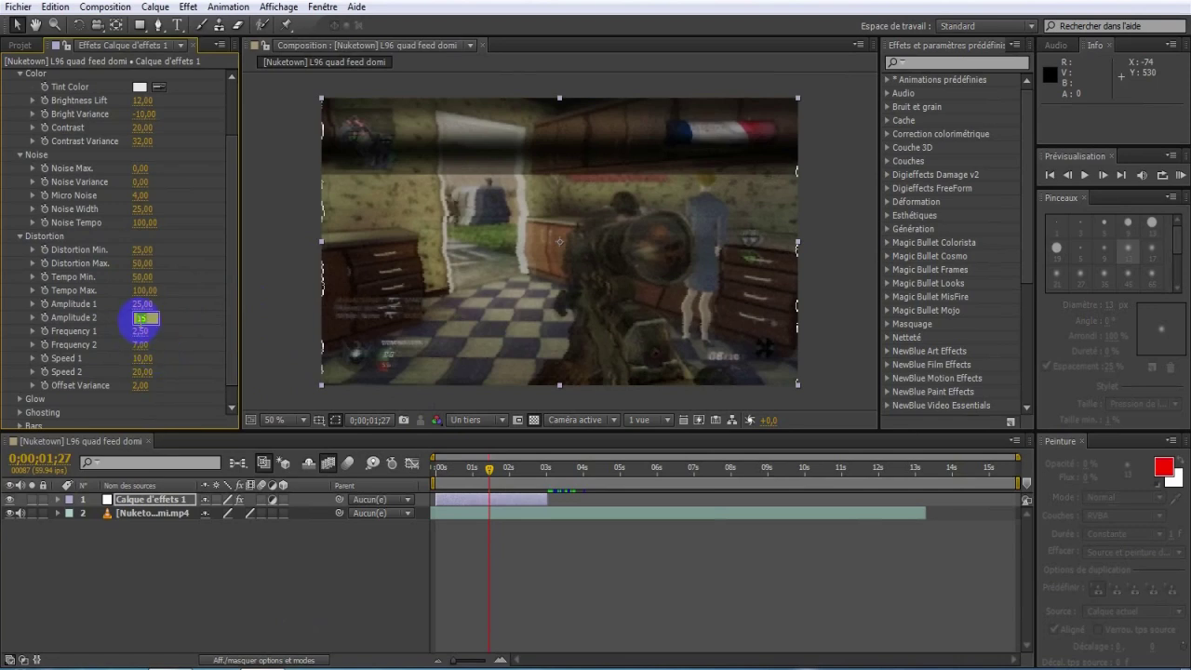
{"action": "key", "text": "Return"}
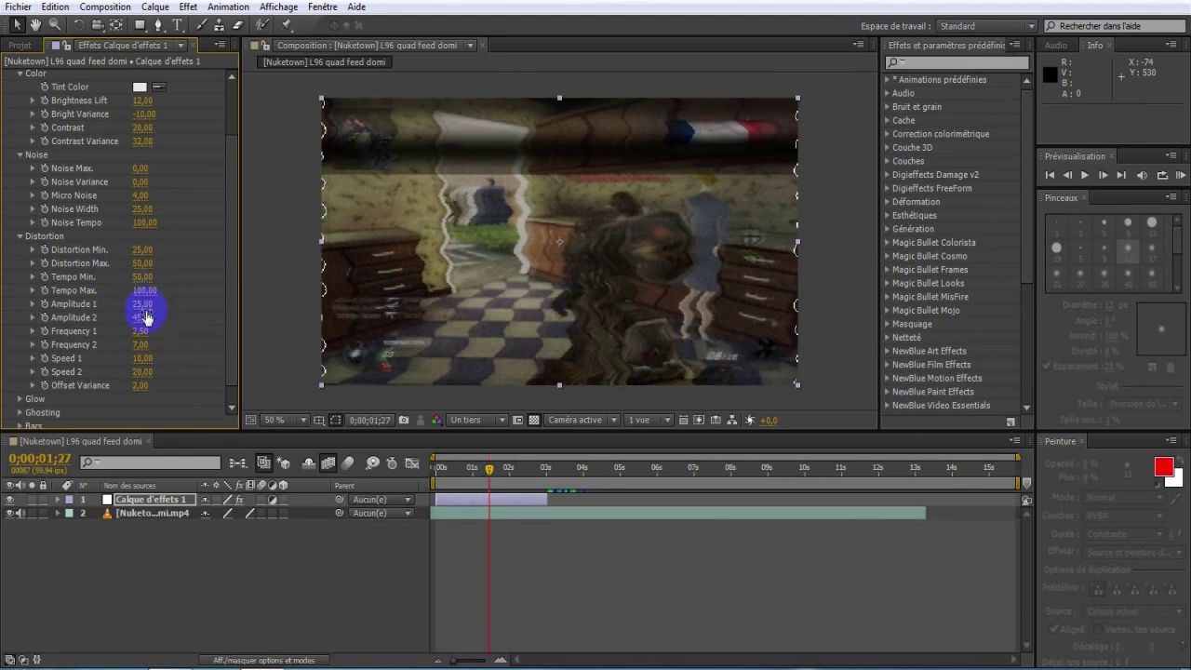
{"action": "left_click", "coordinate": [139, 317]}
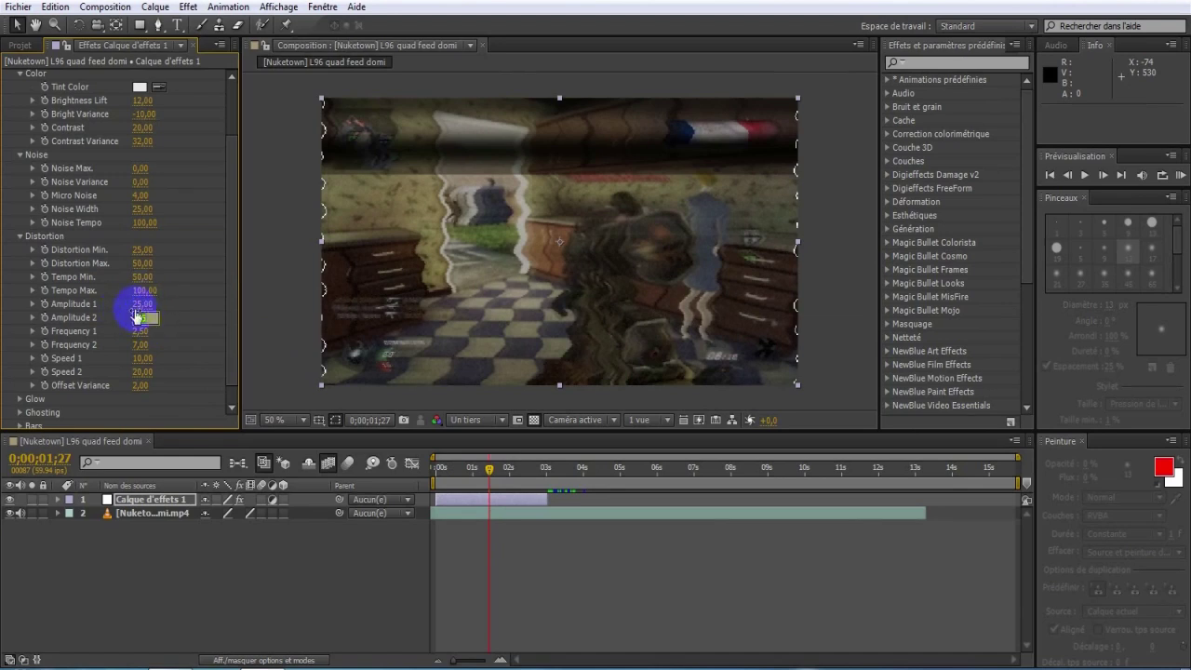
{"action": "type", "text": "5"}
{"action": "key", "text": "Return"}
{"action": "left_click_drag", "start_coordinate": [457, 470], "coordinate": [491, 468]}
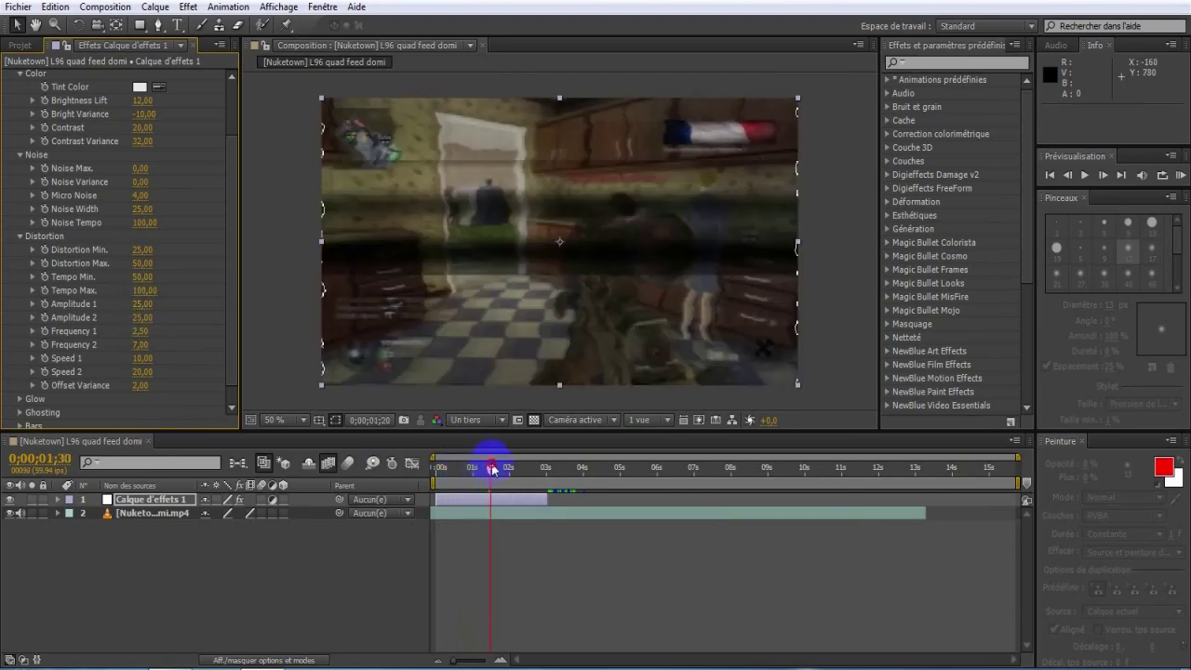
Try a higher distortion Frequency 2 of about 9.10, and set it back to 7.
{"action": "left_click", "coordinate": [141, 345]}
{"action": "left_click", "coordinate": [143, 358]}
{"action": "key", "text": "Return"}
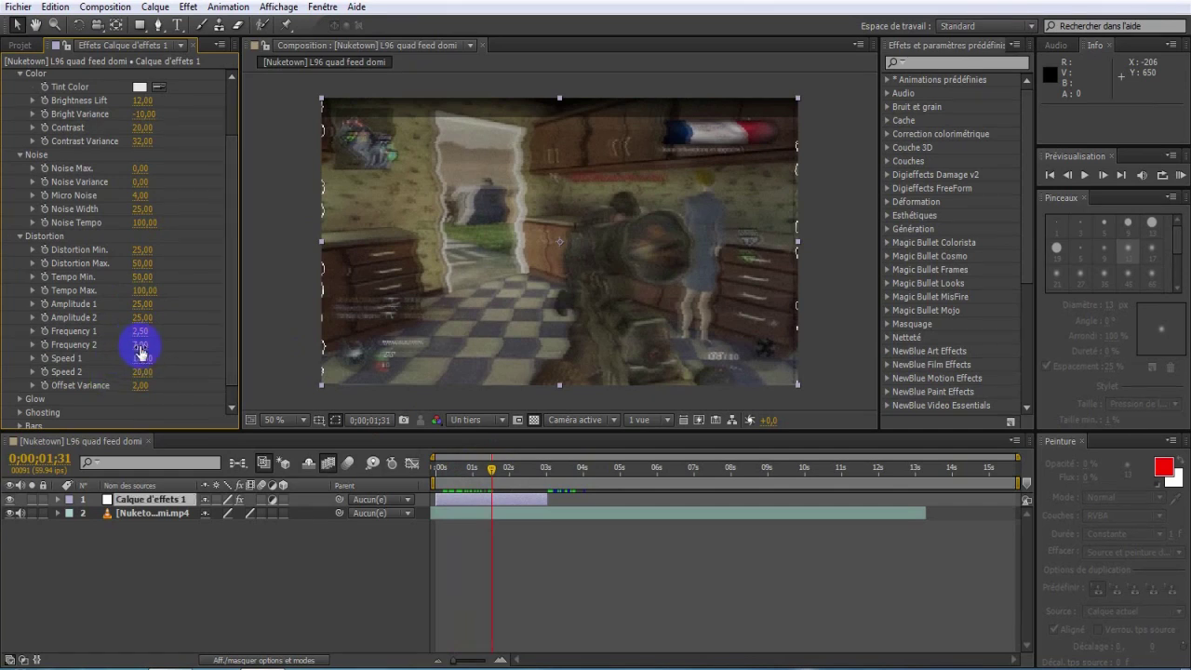
{"action": "mouse_move", "coordinate": [141, 344]}
{"action": "left_mouse_down"}
{"action": "mouse_move", "coordinate": [167, 339]}
{"action": "mouse_move", "coordinate": [150, 342]}
{"action": "left_mouse_up"}
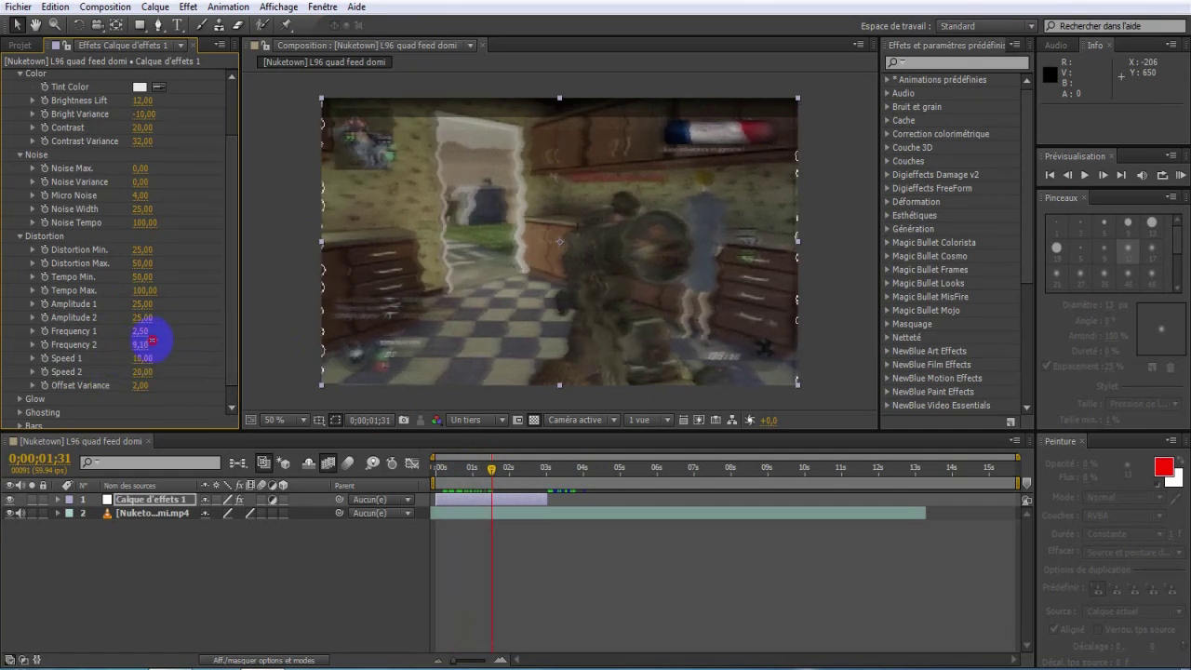
{"action": "left_click", "coordinate": [147, 344]}
{"action": "key", "text": "Return"}
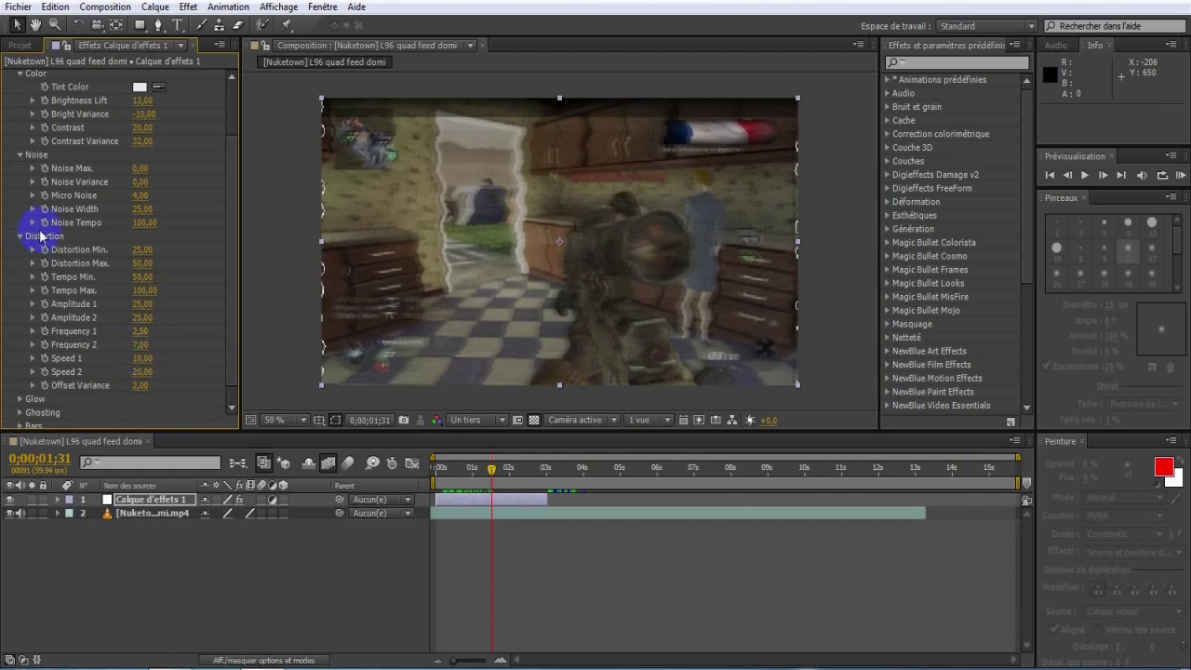
Set the distortion's Speed 2 to 45 and Speed 1 to 25.
{"action": "scroll", "coordinate": [74, 363], "scroll_direction": "down", "scroll_amount": 1}
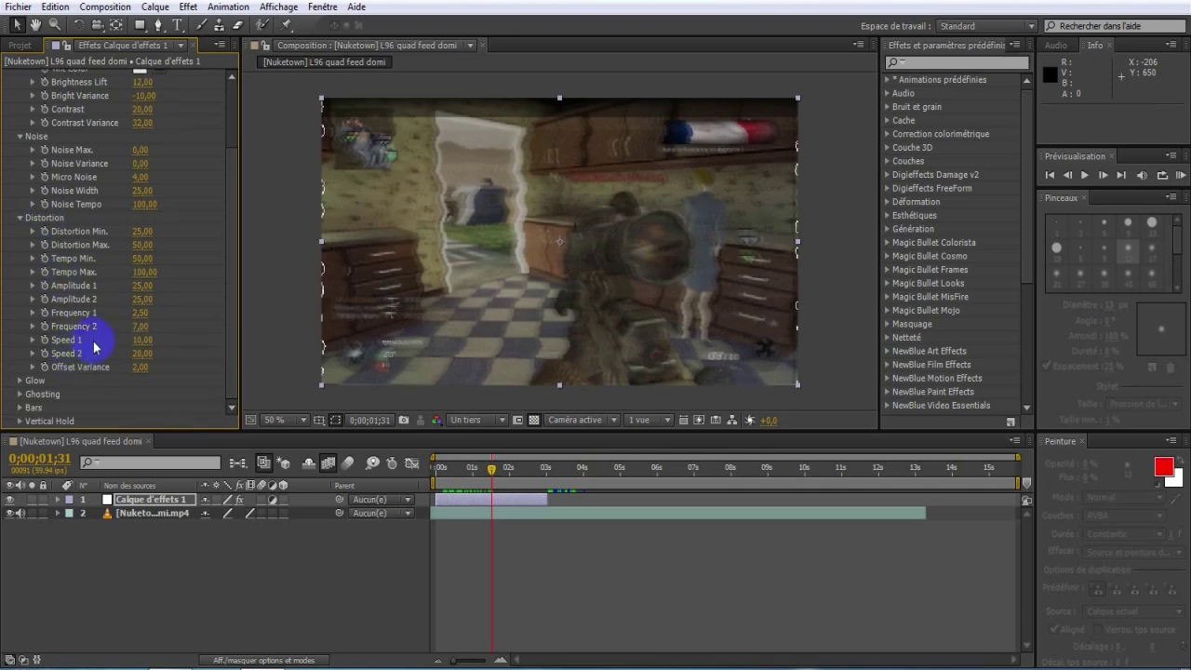
{"action": "left_click", "coordinate": [141, 353]}
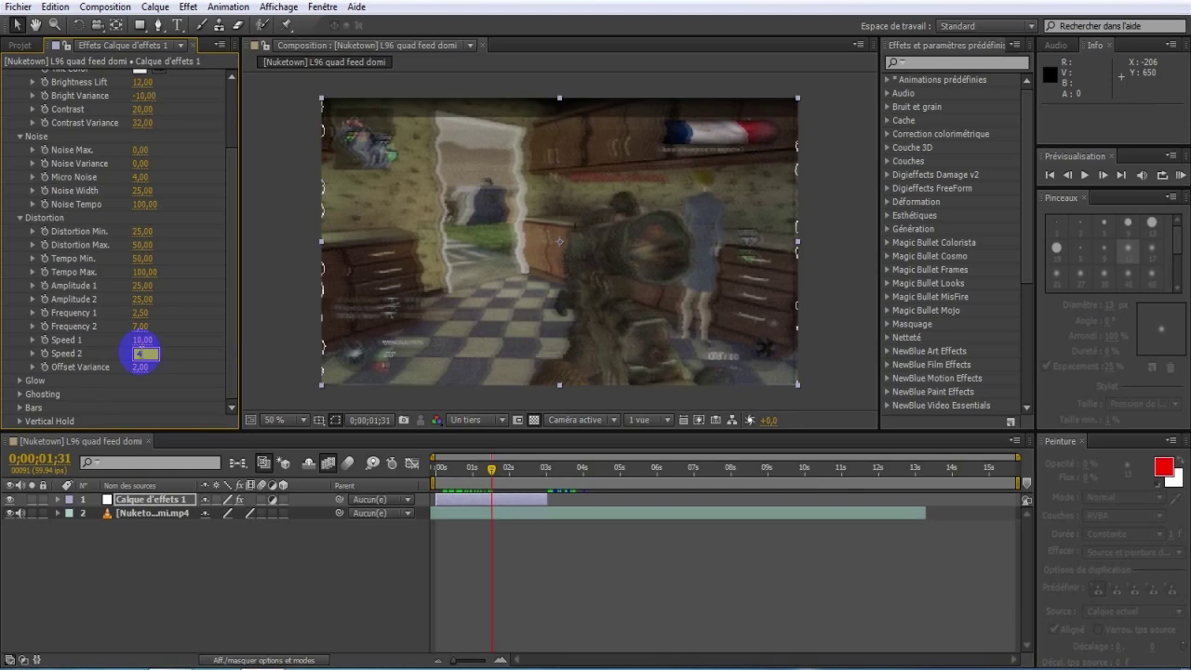
{"action": "type", "text": "5"}
{"action": "key", "text": "Return"}
{"action": "left_click", "coordinate": [143, 340]}
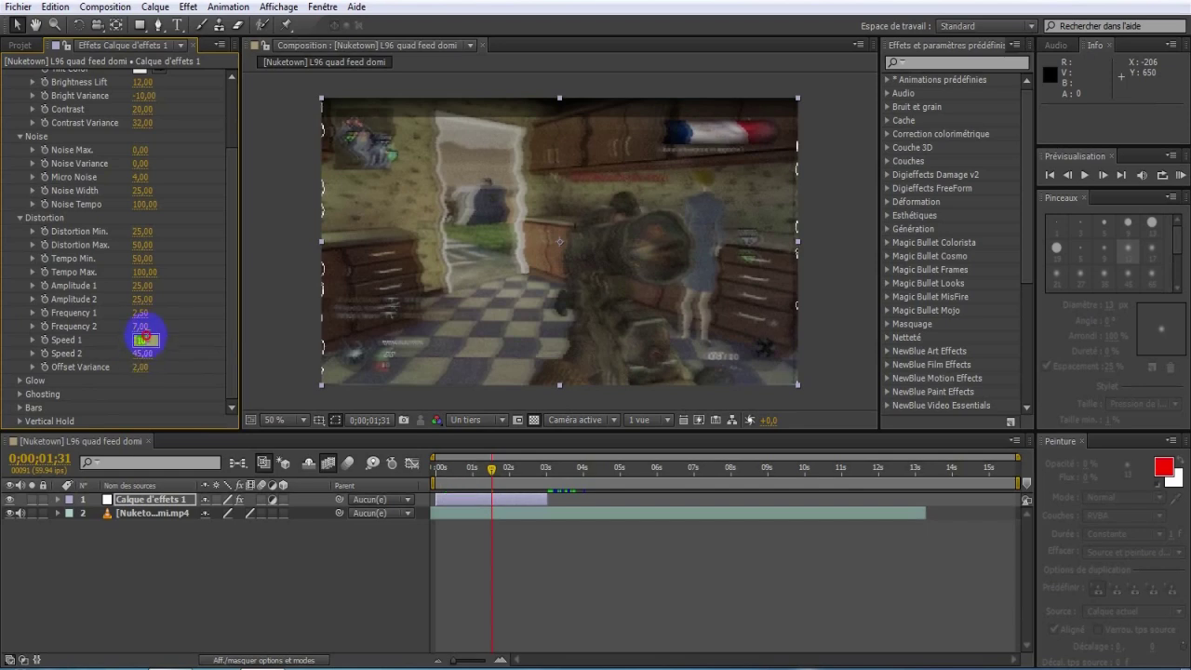
{"action": "type", "text": "25"}
{"action": "key", "text": "Return"}
Preview the faster distortion at 0;00;00;36 and onward to 0;00;01;15.
{"action": "left_click", "coordinate": [488, 505]}
{"action": "mouse_move", "coordinate": [460, 472]}
{"action": "left_mouse_down"}
{"action": "mouse_move", "coordinate": [447, 470]}
{"action": "mouse_move", "coordinate": [458, 470]}
{"action": "left_mouse_up"}
{"action": "left_click", "coordinate": [72, 340]}
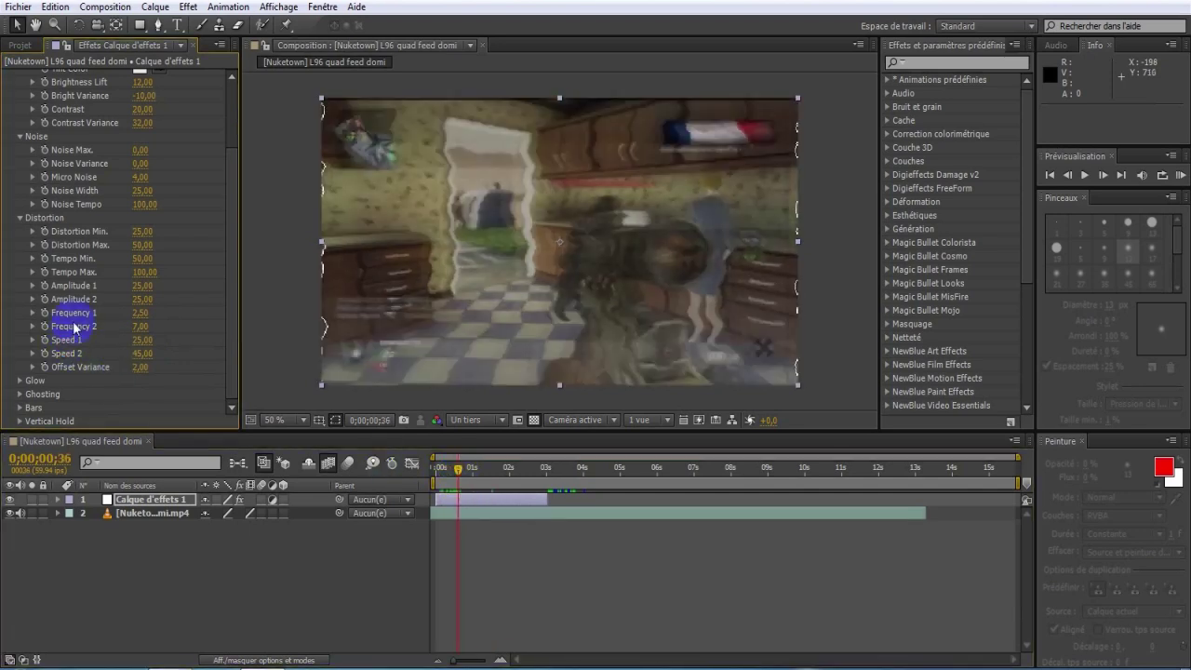
{"action": "left_click_drag", "start_coordinate": [457, 468], "coordinate": [481, 471]}
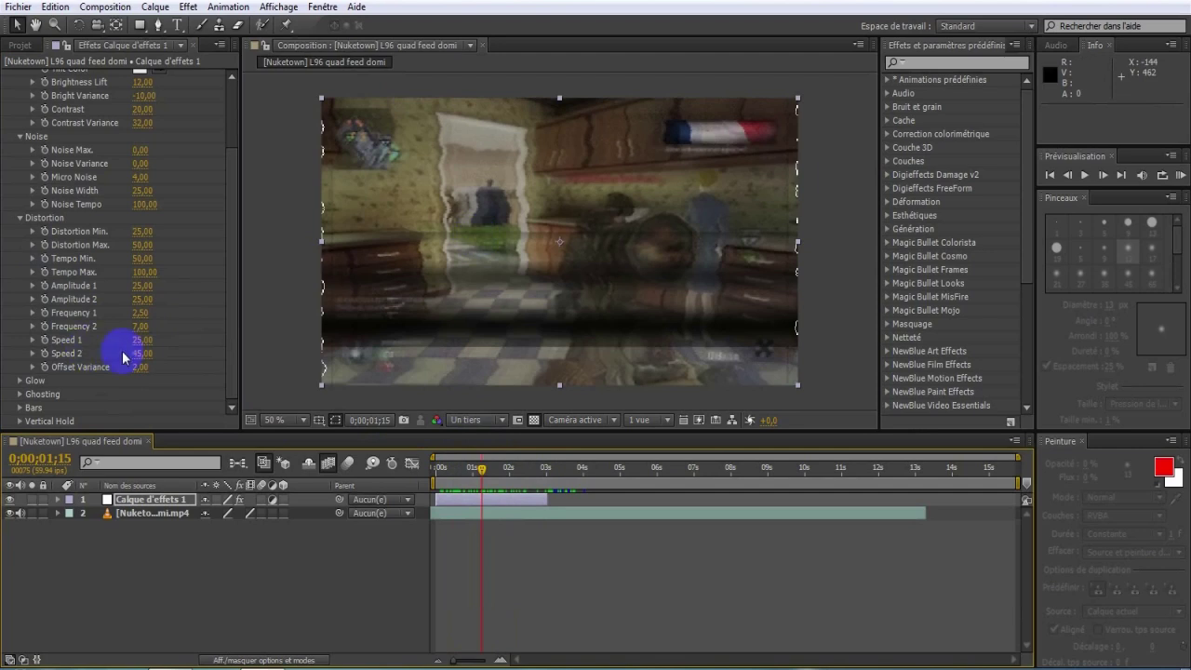
Raise the Glow Intensity to 100 and try a much larger Glow Size, viewing the composition at full resolution (Intégrale).
{"action": "left_click", "coordinate": [19, 381]}
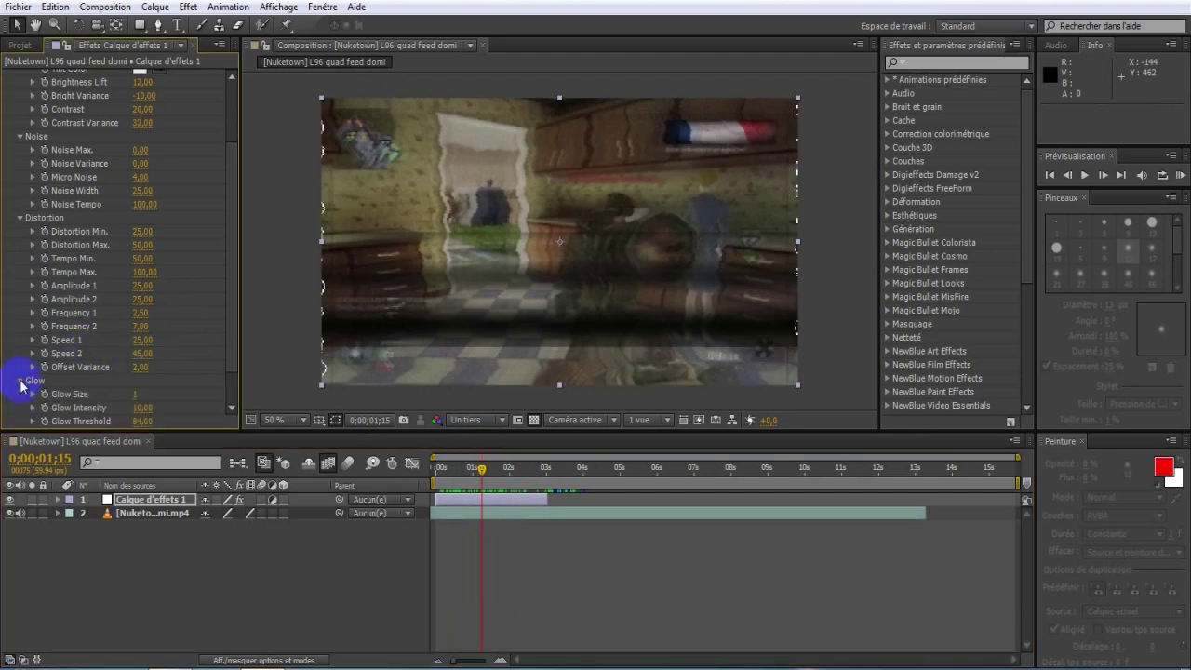
{"action": "scroll", "coordinate": [19, 382], "scroll_direction": "down", "scroll_amount": 1}
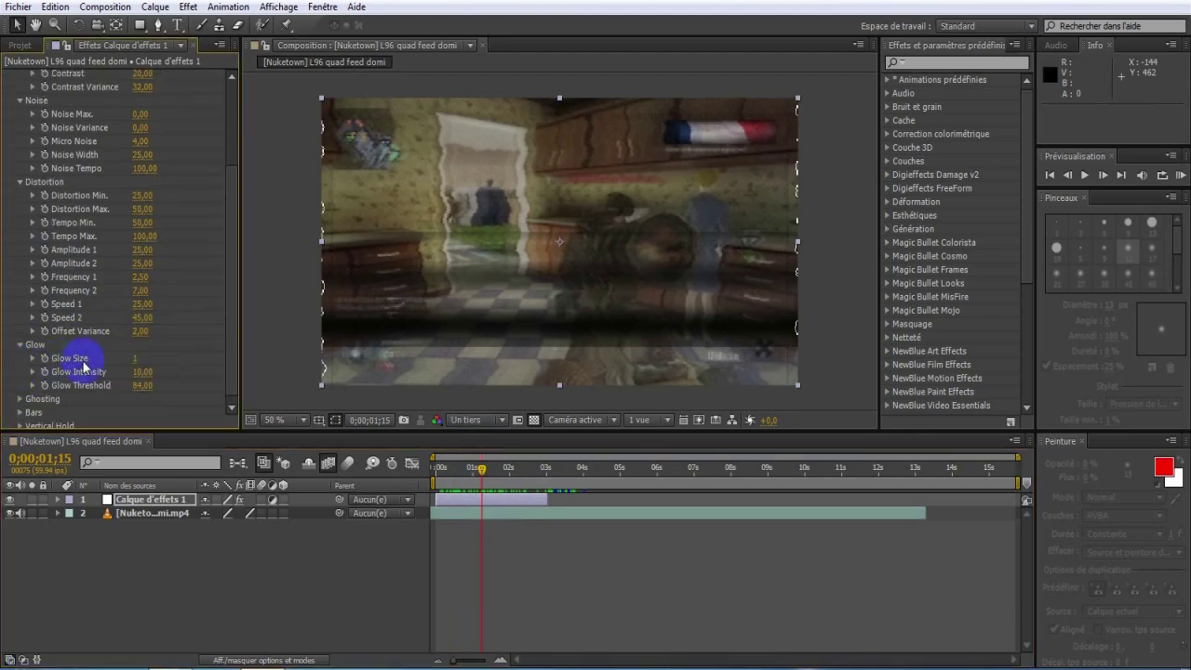
{"action": "left_click_drag", "start_coordinate": [148, 370], "coordinate": [338, 372]}
{"action": "left_click", "coordinate": [147, 384]}
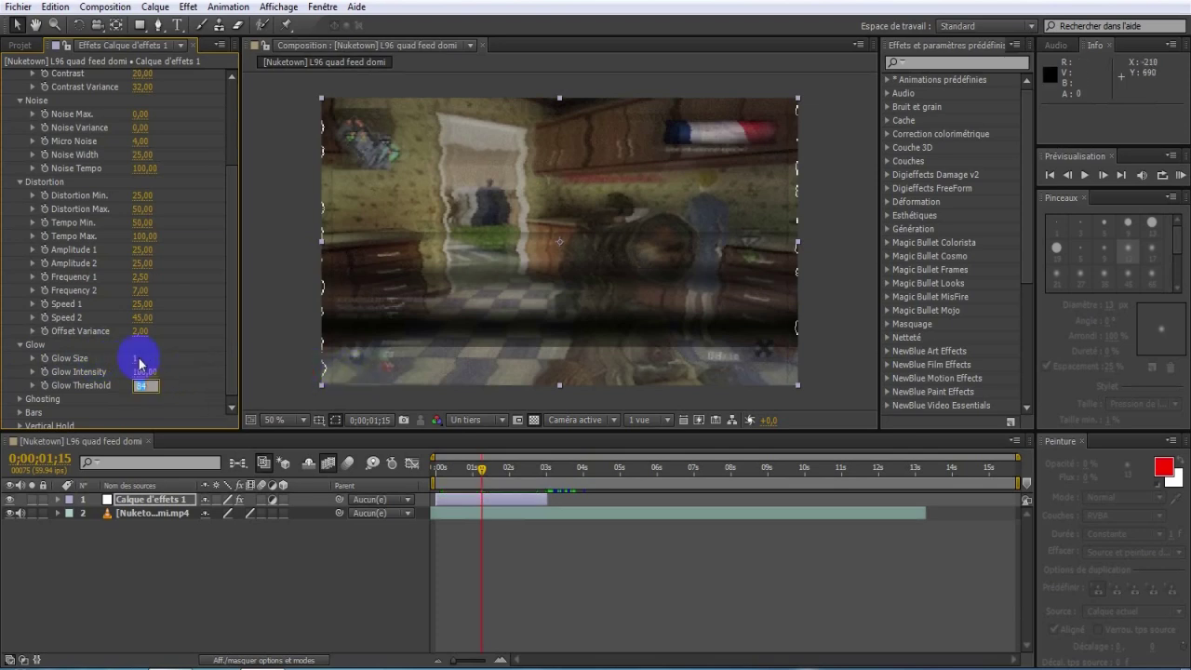
{"action": "key", "text": "Return"}
{"action": "left_click_drag", "start_coordinate": [139, 363], "coordinate": [538, 420]}
{"action": "left_click", "coordinate": [493, 420]}
{"action": "left_click", "coordinate": [478, 457]}
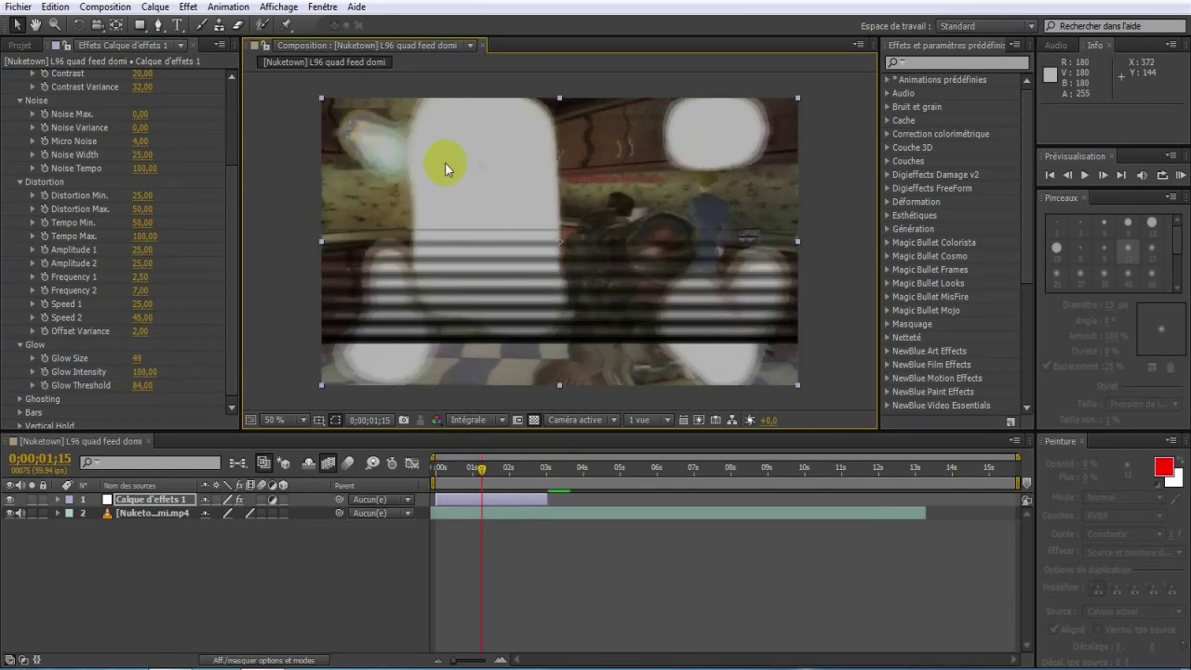
Reduce the Glow Size to 1.
{"action": "left_click", "coordinate": [141, 358]}
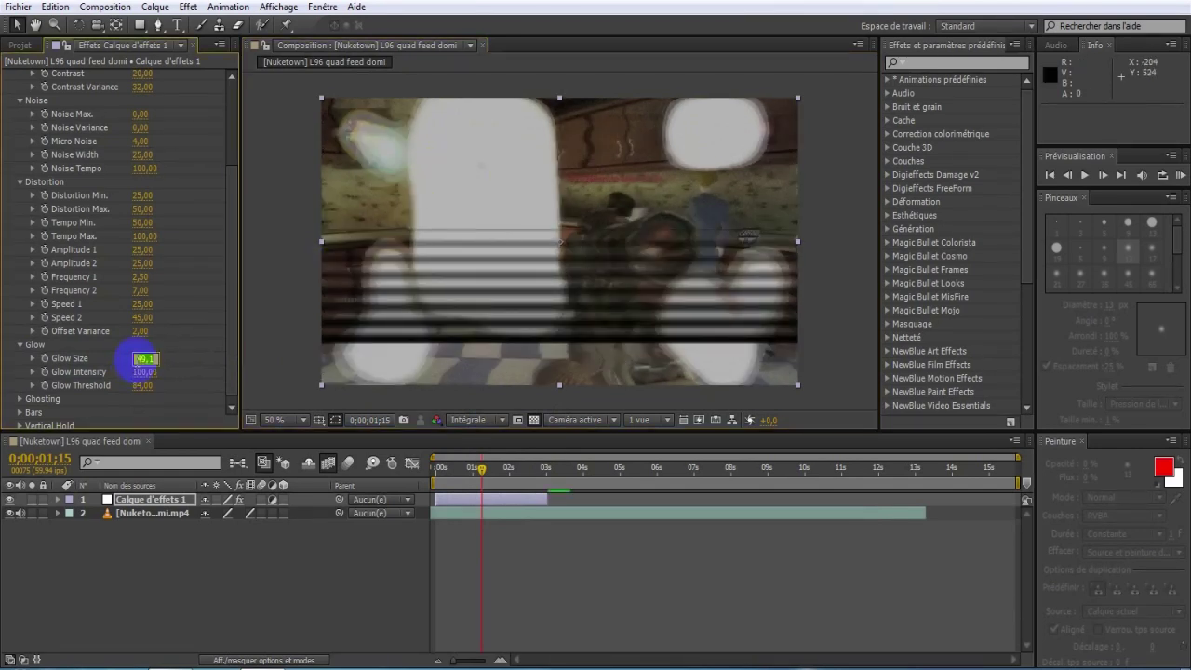
{"action": "key", "text": "Return"}
{"action": "left_click", "coordinate": [136, 359]}
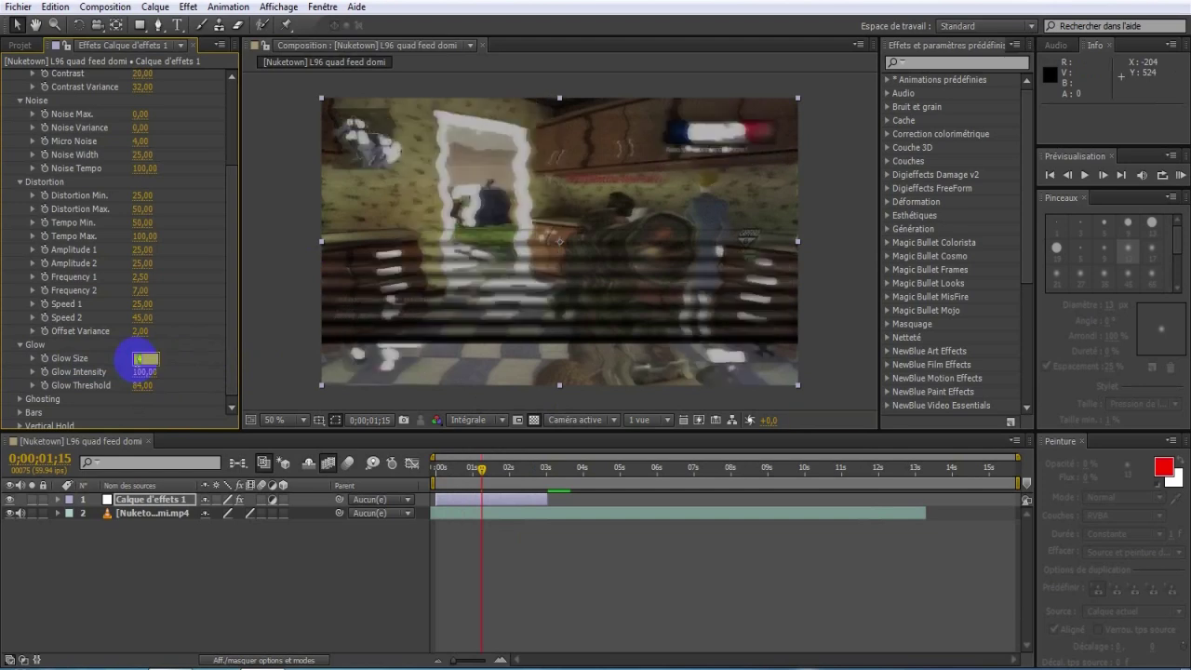
{"action": "type", "text": "1"}
{"action": "key", "text": "Return"}
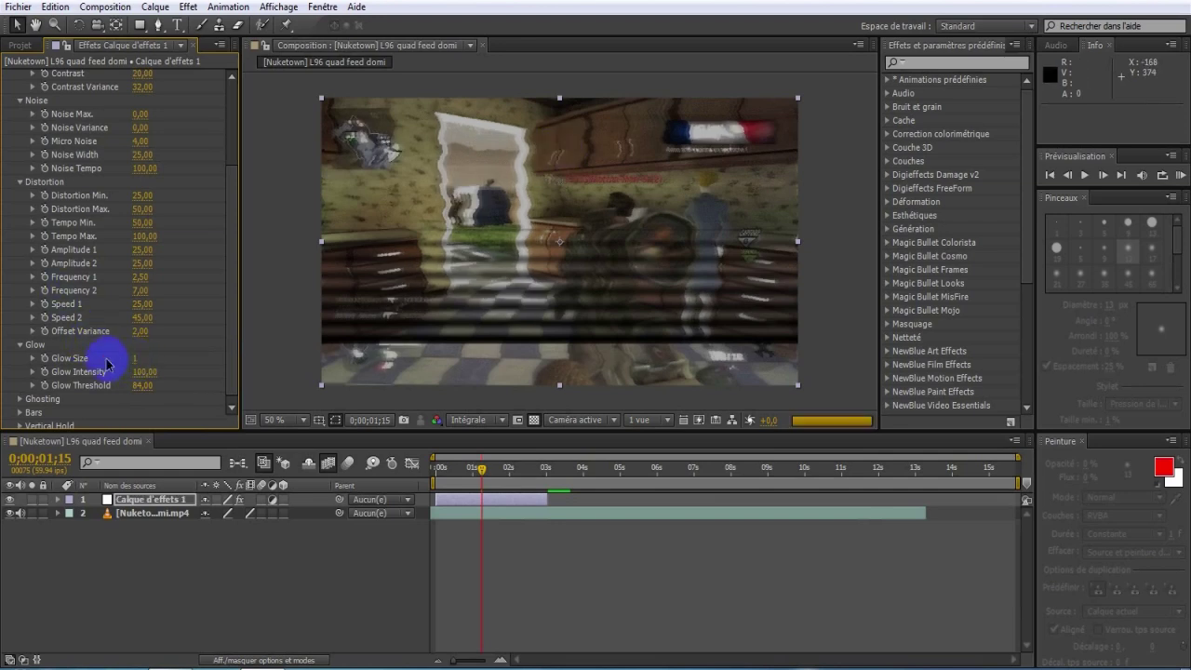
Set both the Glow Intensity and the Glow Threshold to 0, and collapse the Glow settings.
{"action": "left_click", "coordinate": [142, 371]}
{"action": "type", "text": "0"}
{"action": "key", "text": "Return"}
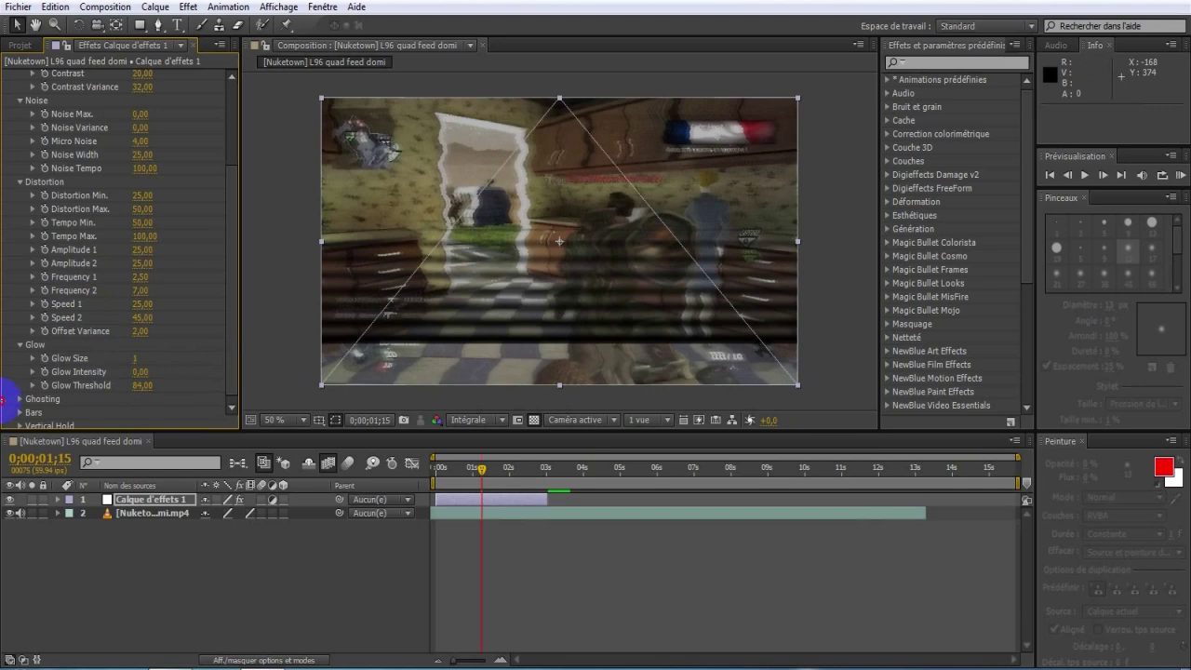
{"action": "left_click", "coordinate": [141, 385]}
{"action": "type", "text": "0"}
{"action": "key", "text": "Return"}
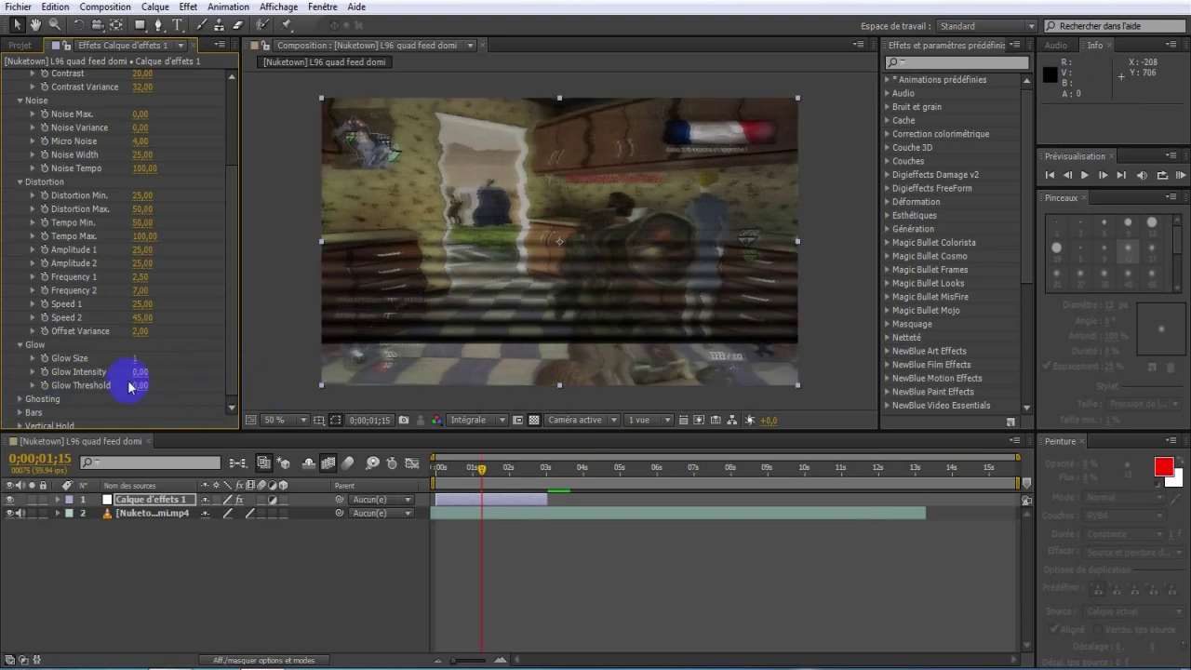
{"action": "left_click", "coordinate": [19, 345]}
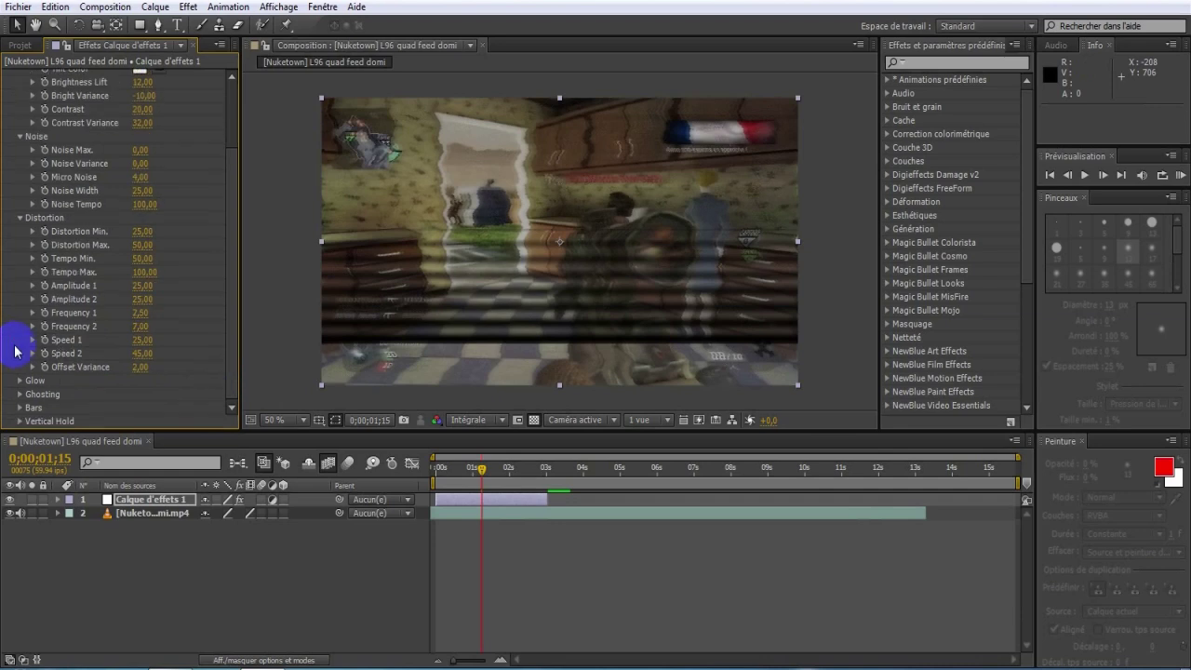
Set Ghost Offset 1 and Ghost Offset 2 of the Ghosting settings to 100.
{"action": "left_click", "coordinate": [20, 394]}
{"action": "scroll", "coordinate": [37, 379], "scroll_direction": "down", "scroll_amount": 4}
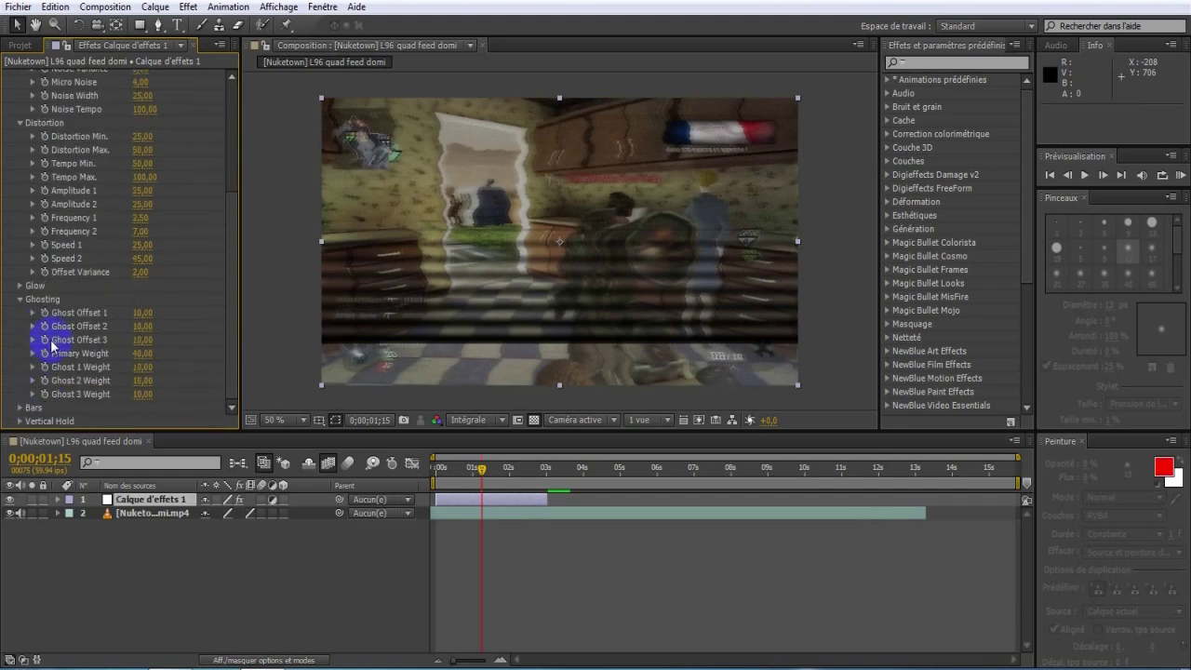
{"action": "left_click_drag", "start_coordinate": [139, 313], "coordinate": [253, 319]}
{"action": "left_click_drag", "start_coordinate": [145, 326], "coordinate": [281, 337]}
Try a Ghost 2 Weight of 100, set it back to 10, and collapse the Ghosting settings.
{"action": "left_click_drag", "start_coordinate": [142, 381], "coordinate": [526, 267]}
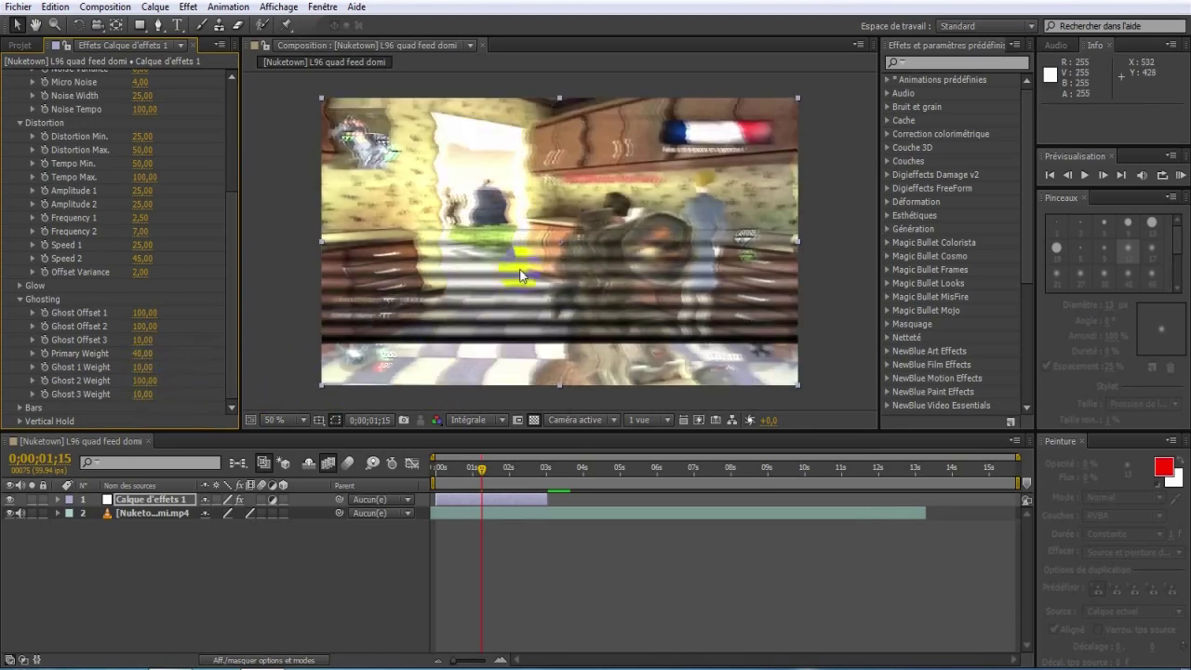
{"action": "left_click_drag", "start_coordinate": [598, 212], "coordinate": [651, 120]}
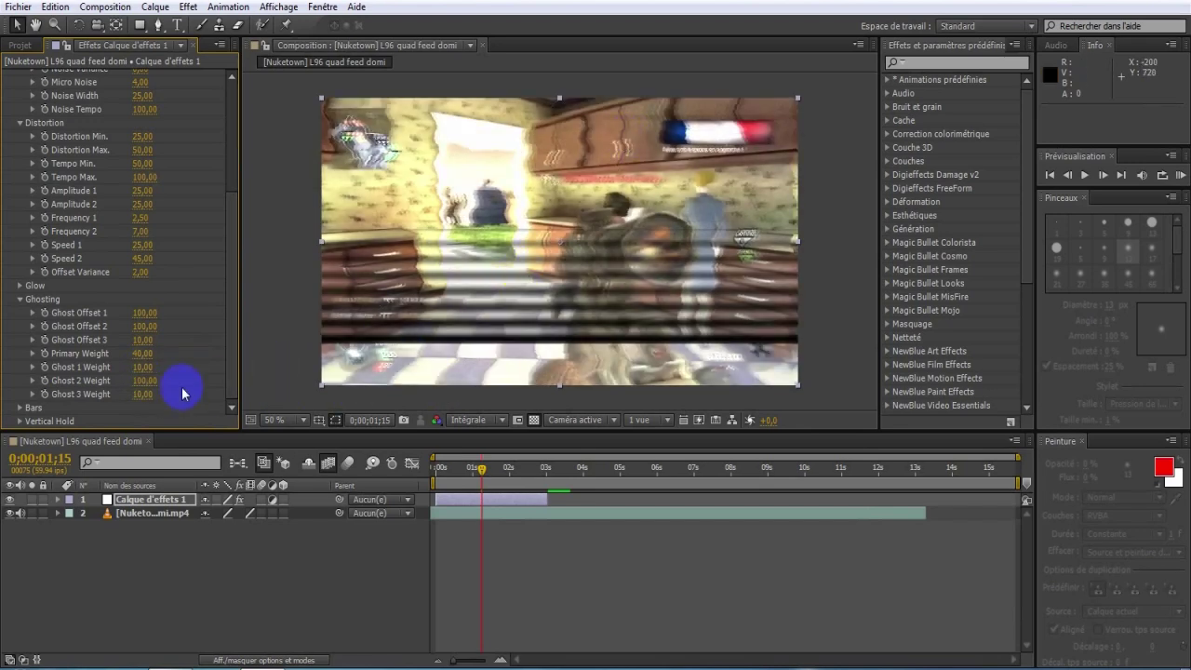
{"action": "left_click", "coordinate": [145, 381]}
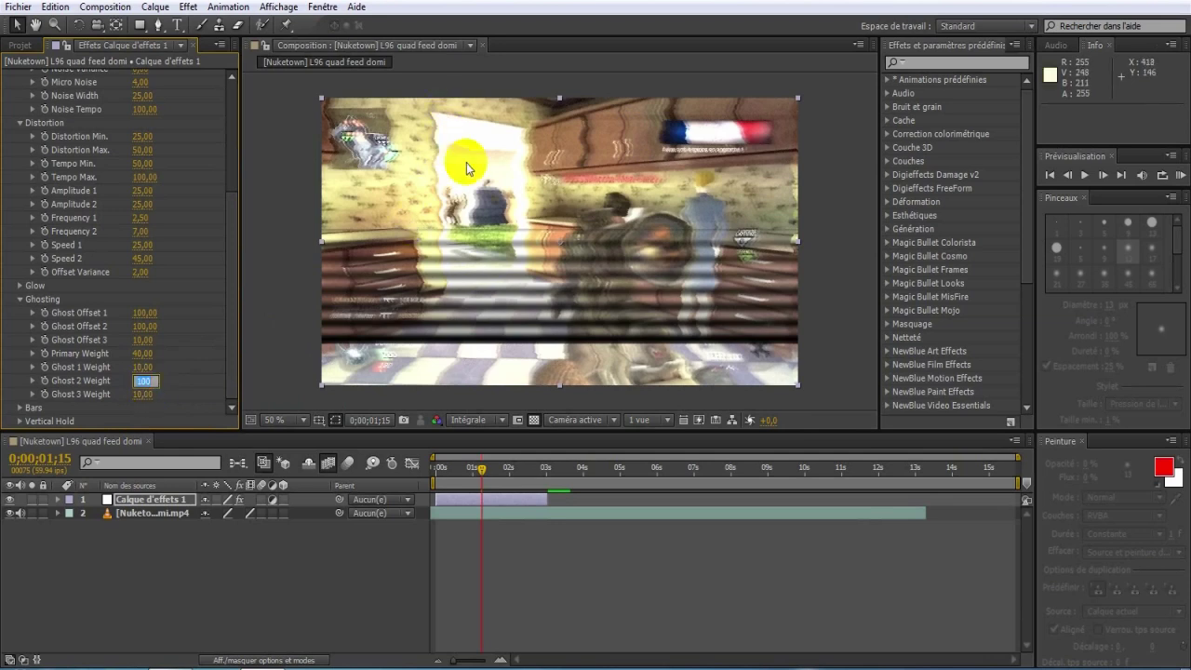
{"action": "type", "text": "10"}
{"action": "left_click", "coordinate": [439, 160]}
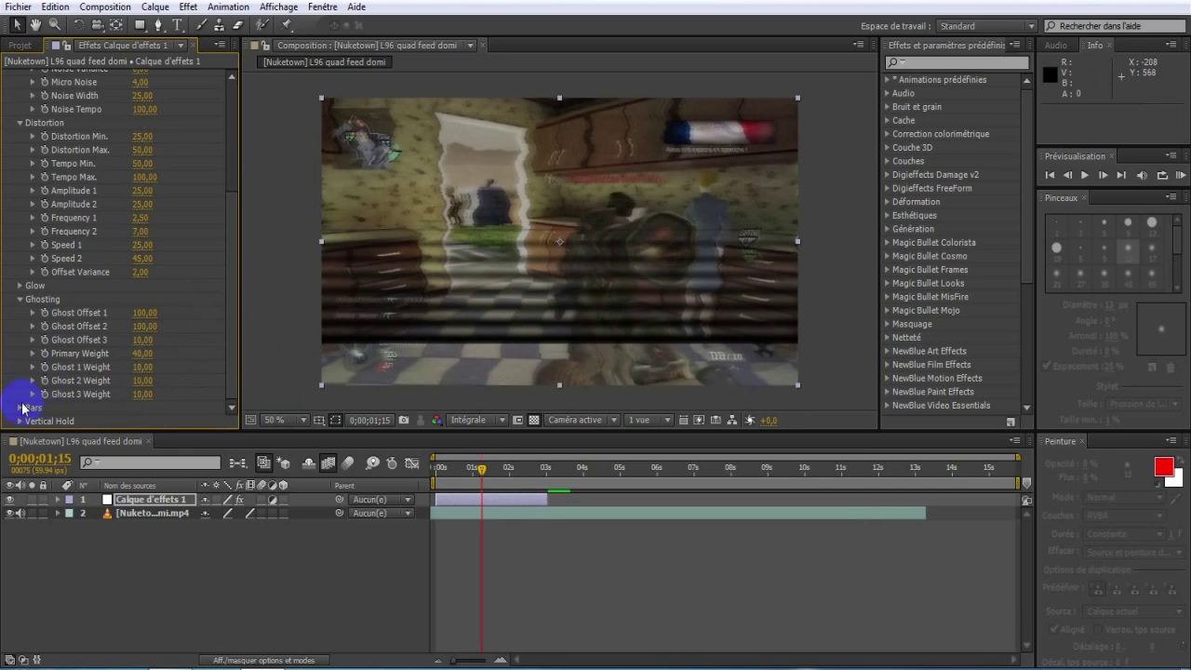
{"action": "left_click", "coordinate": [19, 300]}
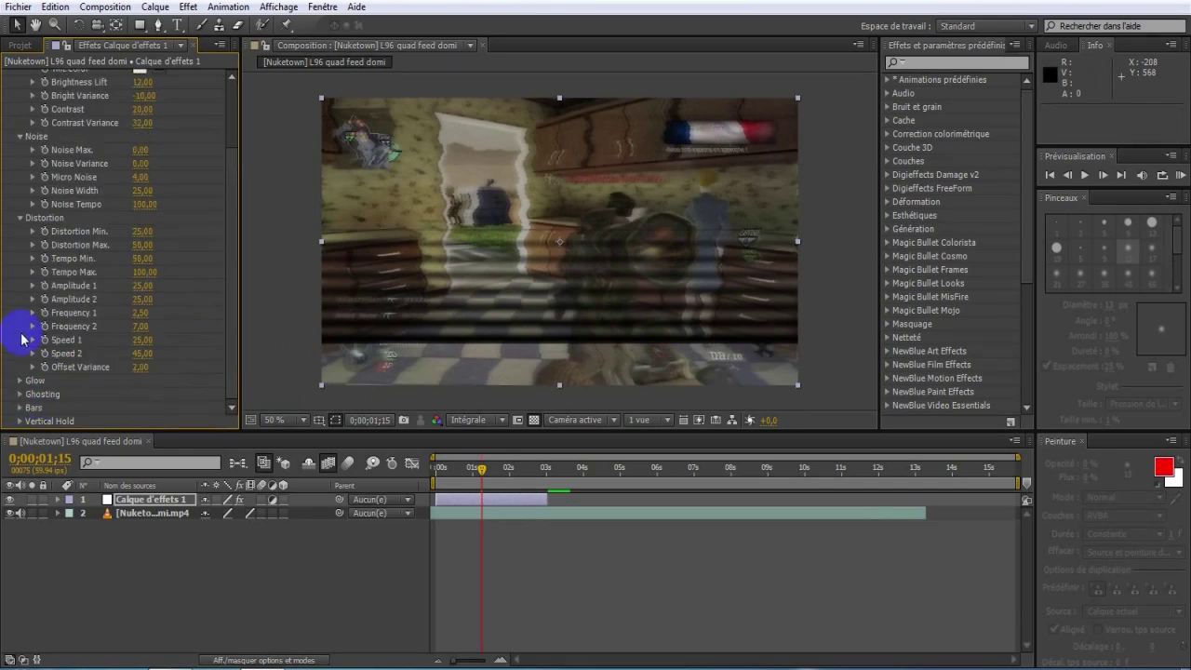
Try a Bar Height of 98 in the Bars settings and preview it back at 0;00;00;40.
{"action": "left_click", "coordinate": [18, 410]}
{"action": "scroll", "coordinate": [21, 411], "scroll_direction": "down", "scroll_amount": 3}
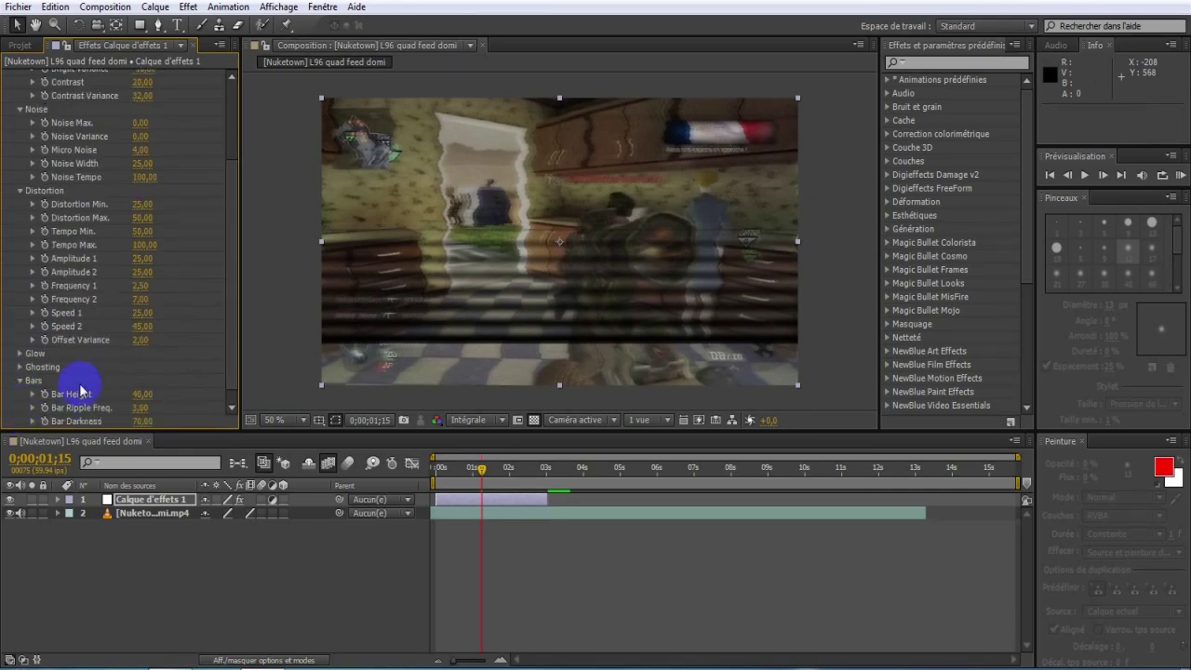
{"action": "left_click_drag", "start_coordinate": [139, 380], "coordinate": [186, 372]}
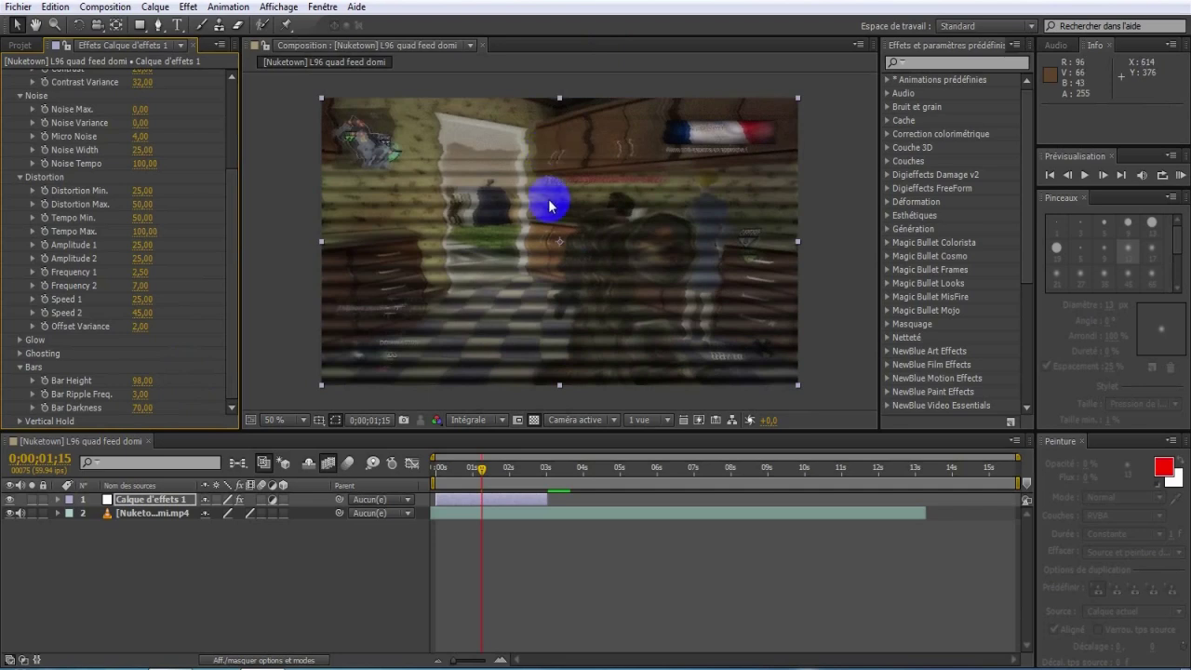
{"action": "left_click", "coordinate": [482, 493]}
{"action": "left_click_drag", "start_coordinate": [486, 473], "coordinate": [466, 473]}
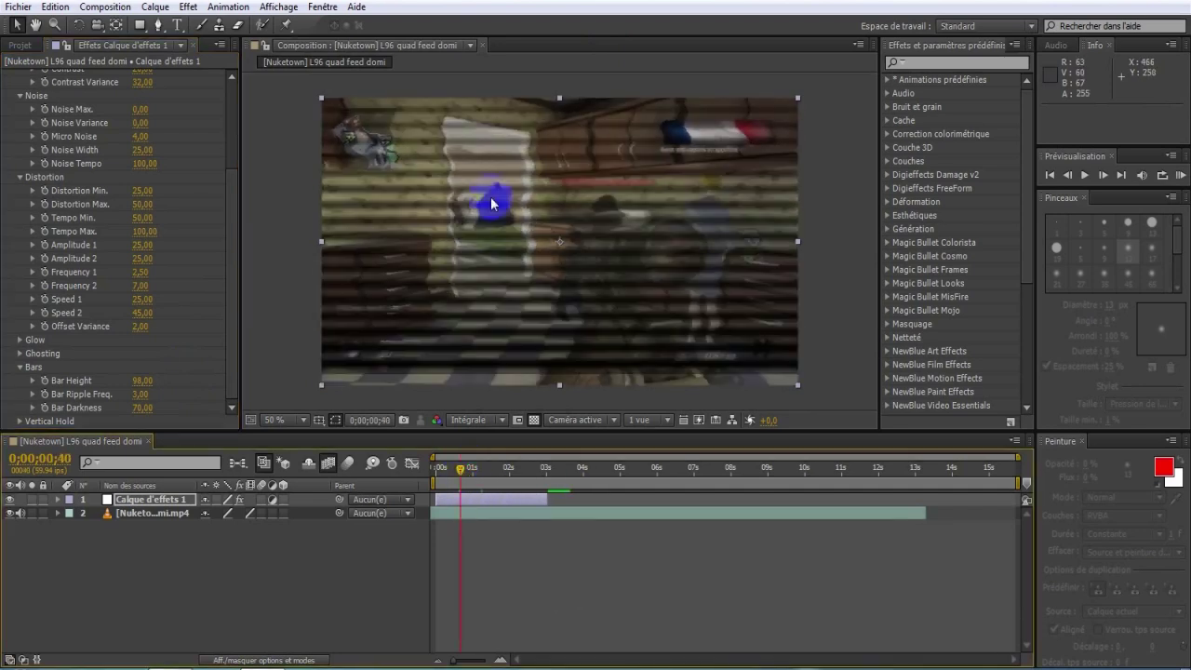
Try a Bar Height of 10.
{"action": "left_click", "coordinate": [137, 392]}
{"action": "left_click", "coordinate": [138, 380]}
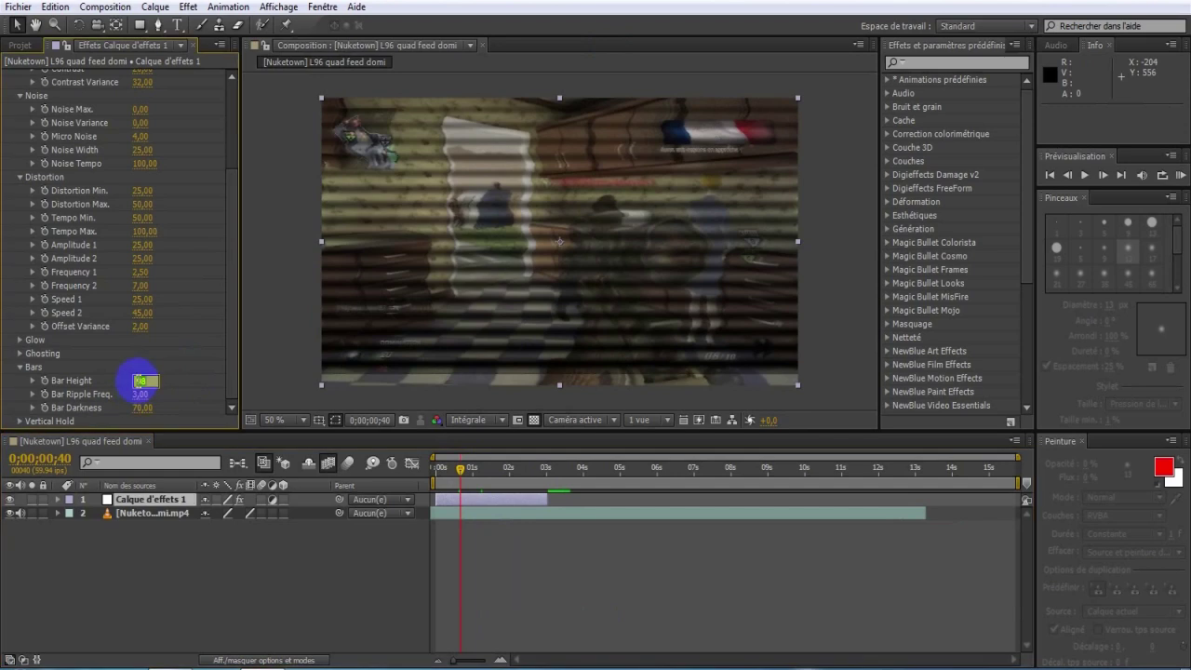
{"action": "type", "text": "18"}
{"action": "key", "text": "Return"}
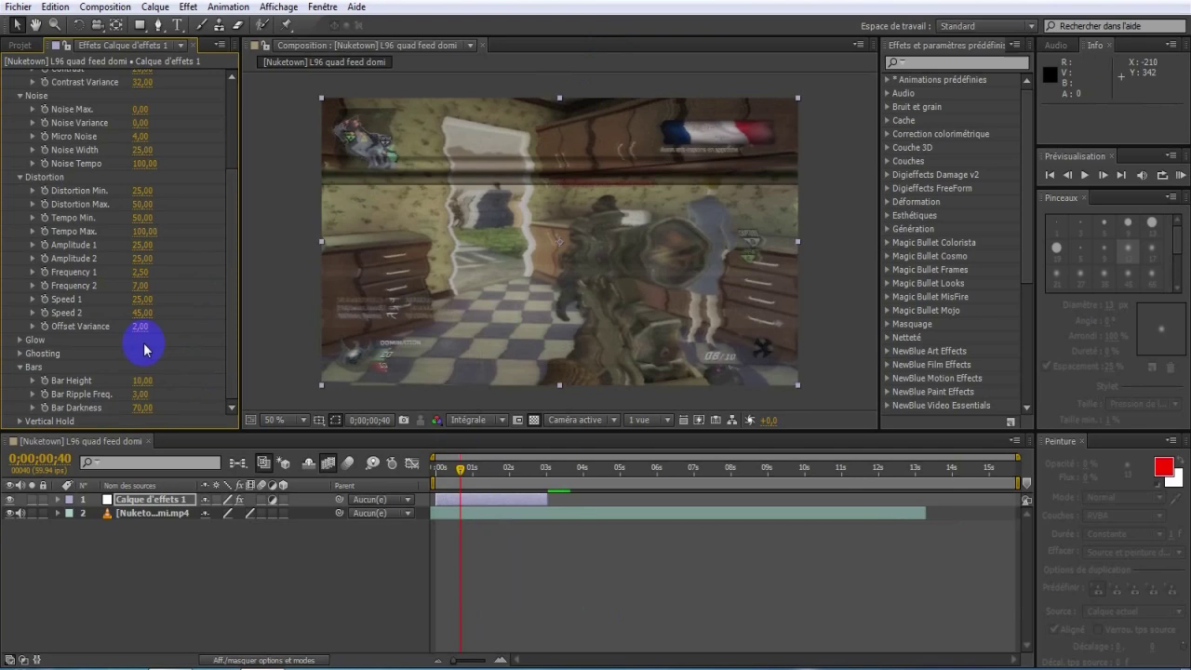
Set the Bar Height to 45.
{"action": "left_click", "coordinate": [144, 382]}
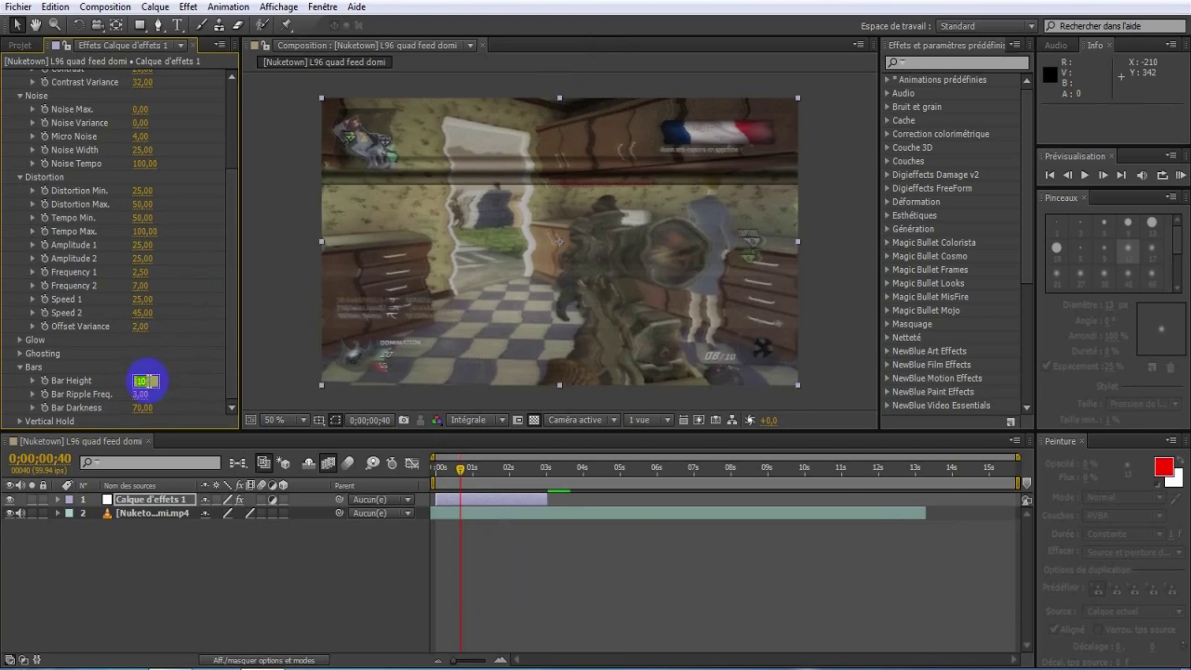
{"action": "type", "text": "45"}
{"action": "key", "text": "Return"}
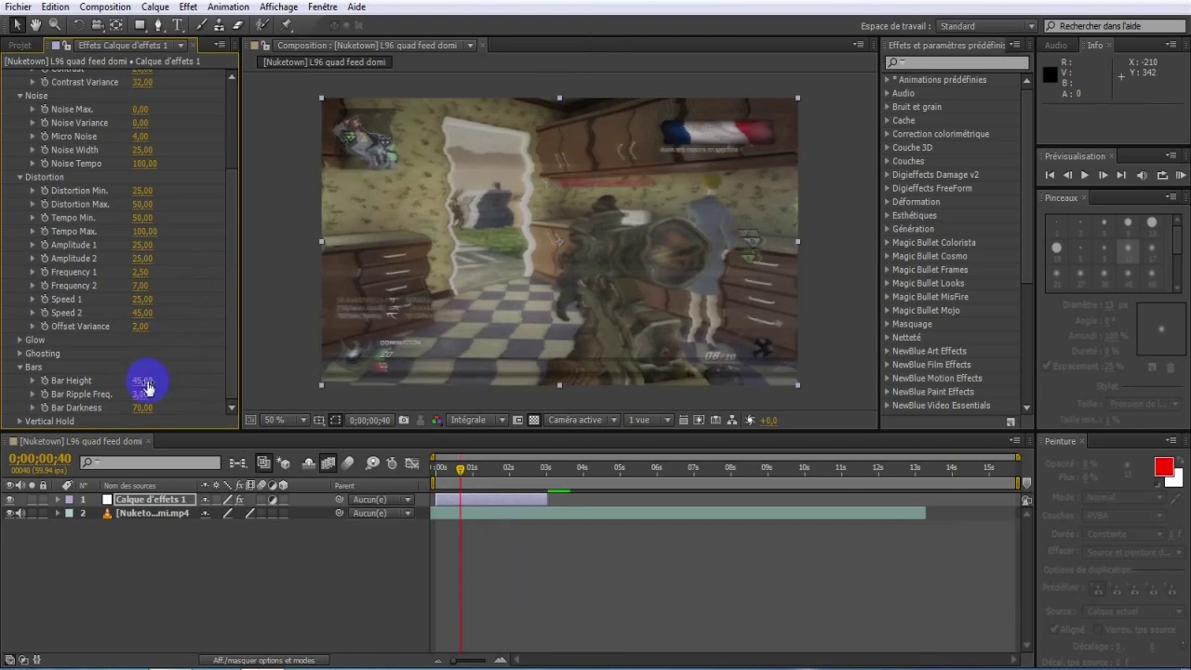
Step frame by frame from 0;00;00;40 to 0;00;00;52 to examine how the bars move across the image.
{"action": "left_click", "coordinate": [1102, 177]}
{"action": "left_click", "coordinate": [1102, 177]}
{"action": "left_click", "coordinate": [1102, 177]}
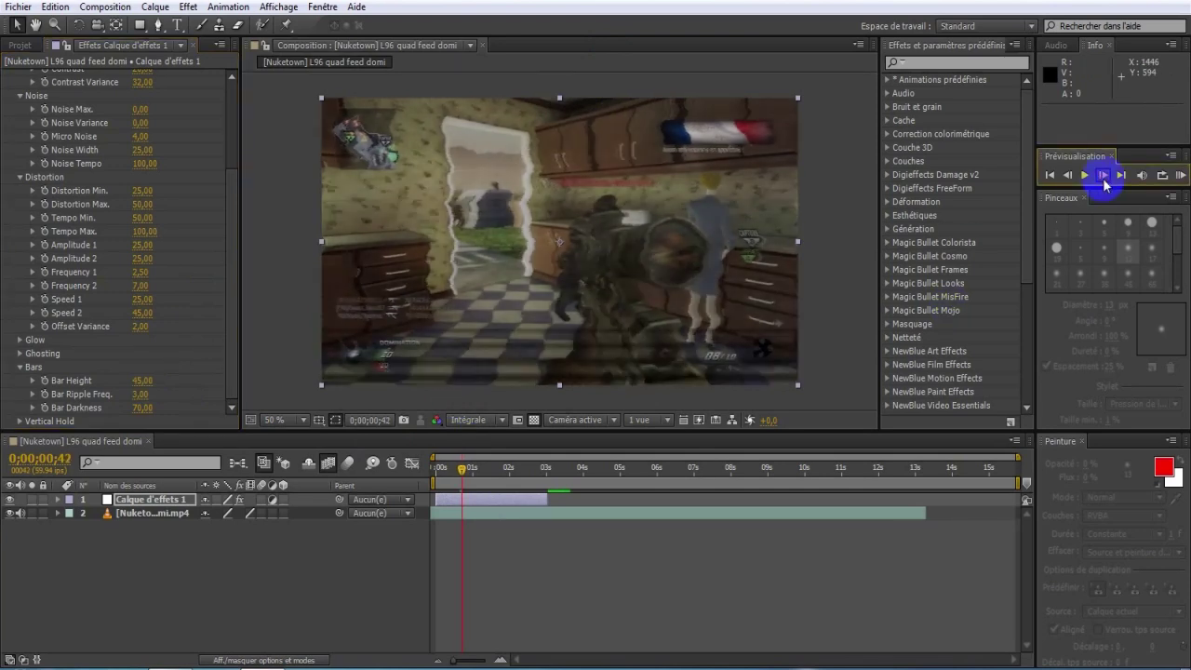
{"action": "left_click", "coordinate": [1102, 177]}
{"action": "left_click", "coordinate": [1102, 176]}
{"action": "left_click", "coordinate": [1102, 177]}
{"action": "left_click", "coordinate": [1103, 177]}
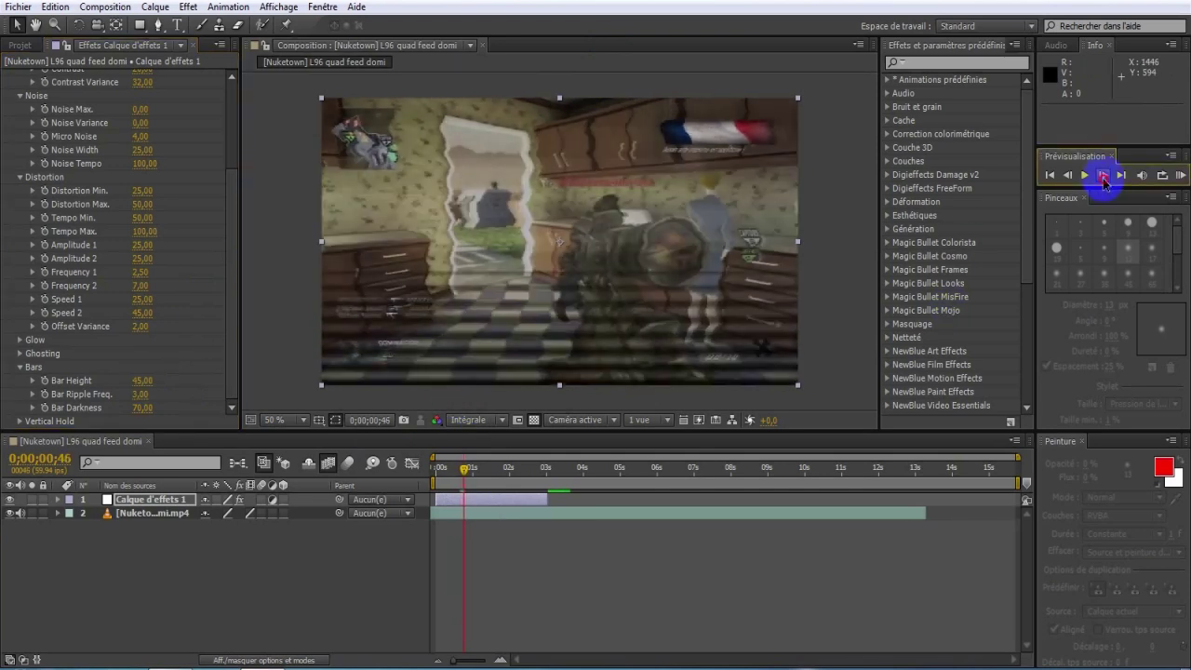
{"action": "left_click", "coordinate": [1102, 176]}
{"action": "left_click", "coordinate": [1102, 176]}
{"action": "left_click", "coordinate": [1103, 176]}
{"action": "left_click", "coordinate": [1102, 176]}
{"action": "left_click", "coordinate": [1103, 177]}
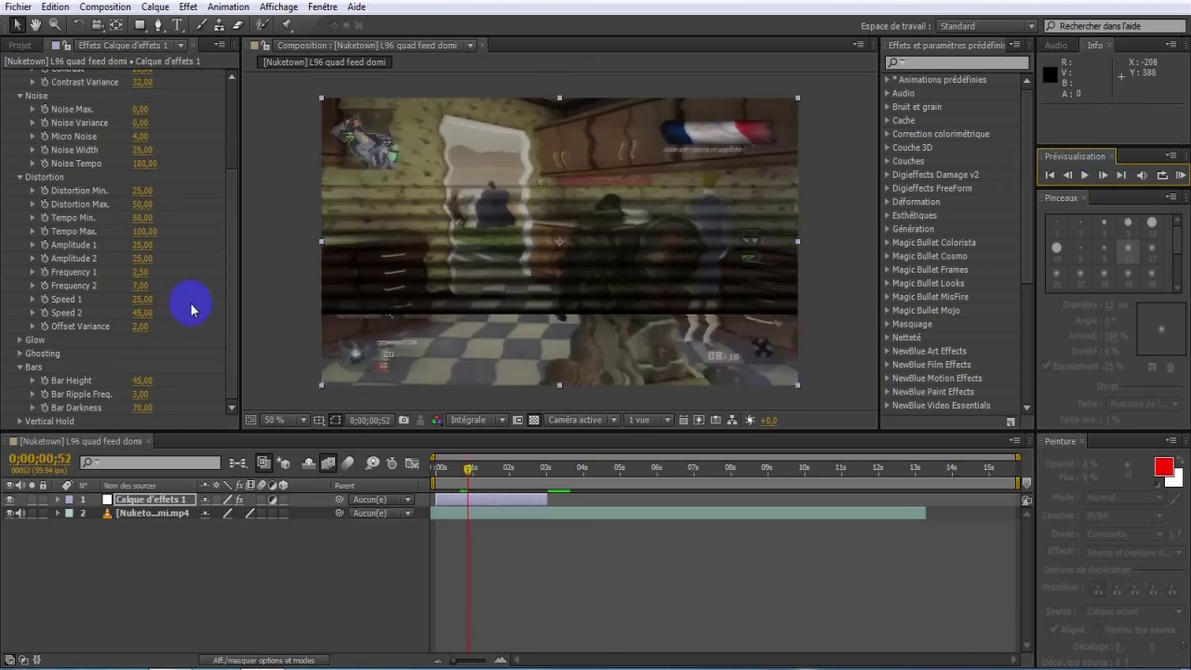
Set the Bar Ripple Freq. to 50 and the Bar Darkness to 40.
{"action": "mouse_move", "coordinate": [144, 395]}
{"action": "left_mouse_down"}
{"action": "mouse_move", "coordinate": [191, 399]}
{"action": "mouse_move", "coordinate": [154, 403]}
{"action": "left_mouse_up"}
{"action": "left_click", "coordinate": [140, 395]}
{"action": "type", "text": "50"}
{"action": "key", "text": "Return"}
{"action": "left_click", "coordinate": [141, 408]}
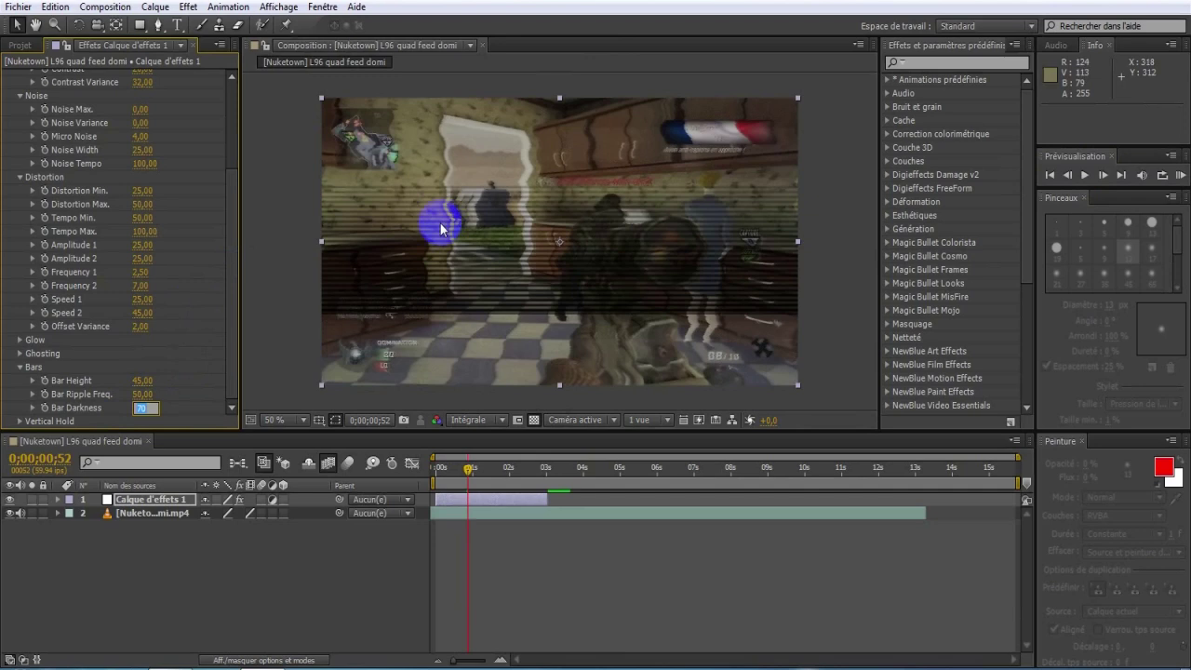
{"action": "type", "text": "40"}
{"action": "key", "text": "Return"}
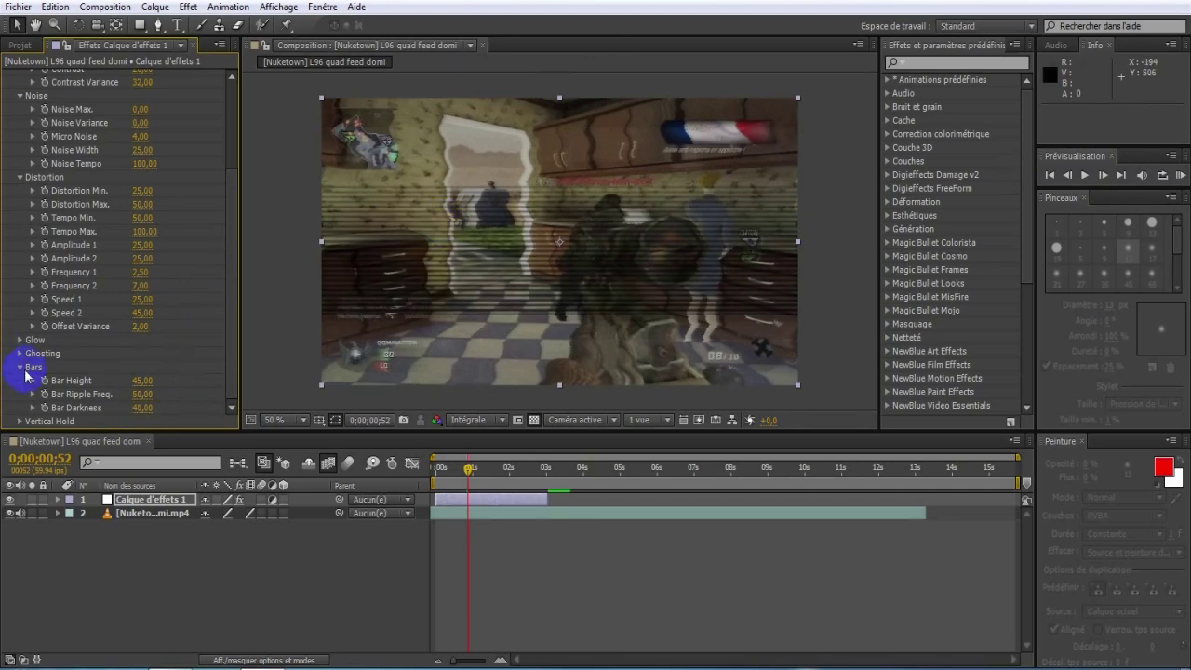
Lower the composition preview resolution to one third (Un tiers) and play a RAM preview from the start.
{"action": "left_click", "coordinate": [427, 471]}
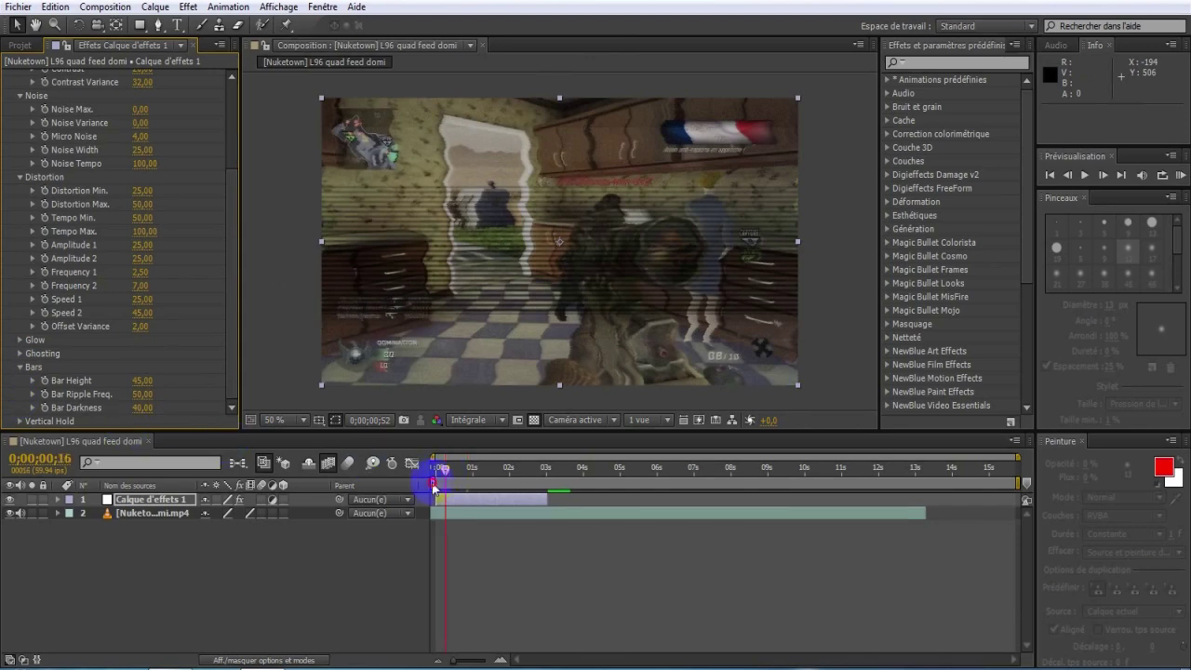
{"action": "left_click", "coordinate": [1179, 175]}
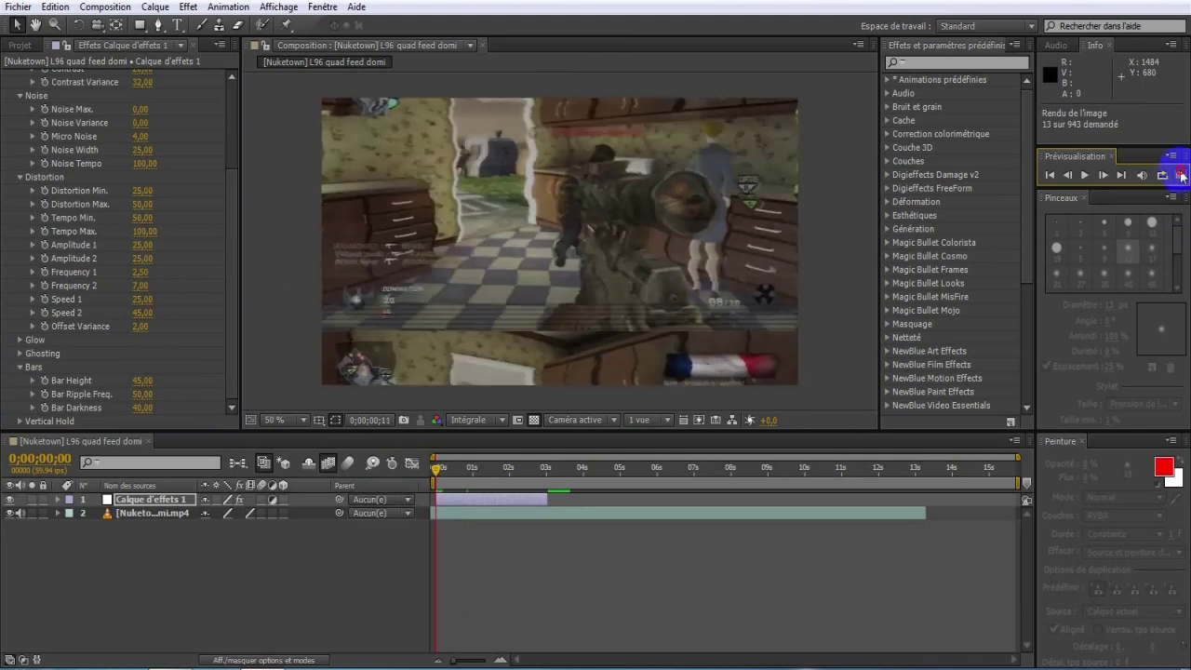
{"action": "left_click", "coordinate": [506, 419]}
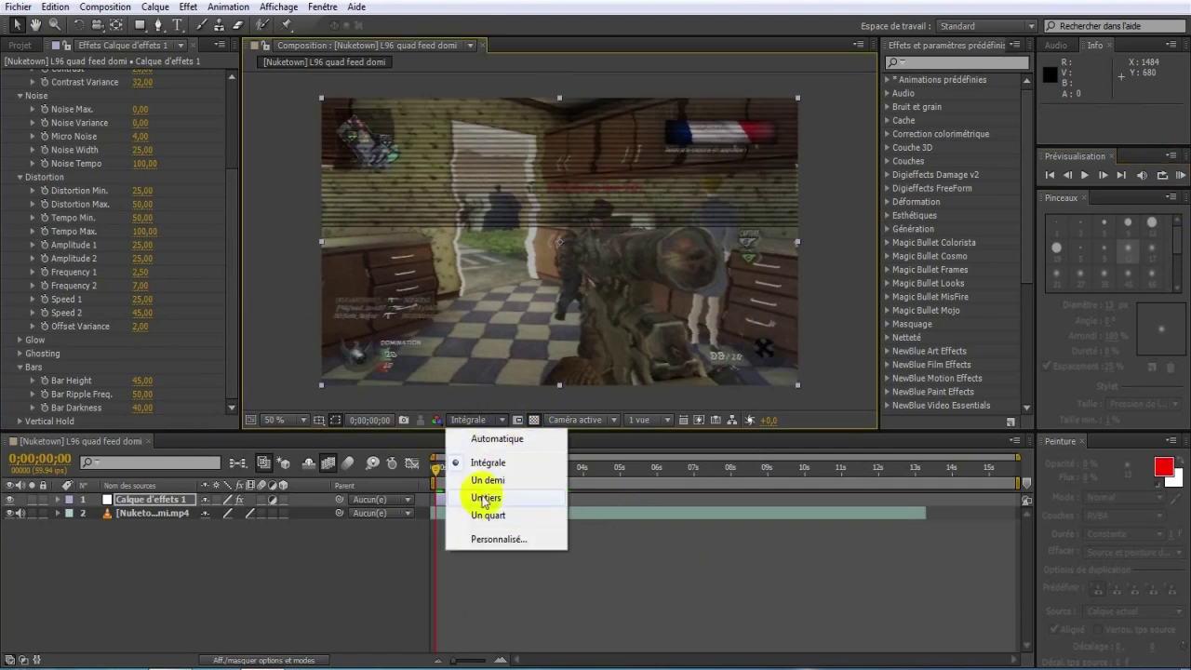
{"action": "left_click", "coordinate": [483, 498]}
{"action": "left_click", "coordinate": [1180, 176]}
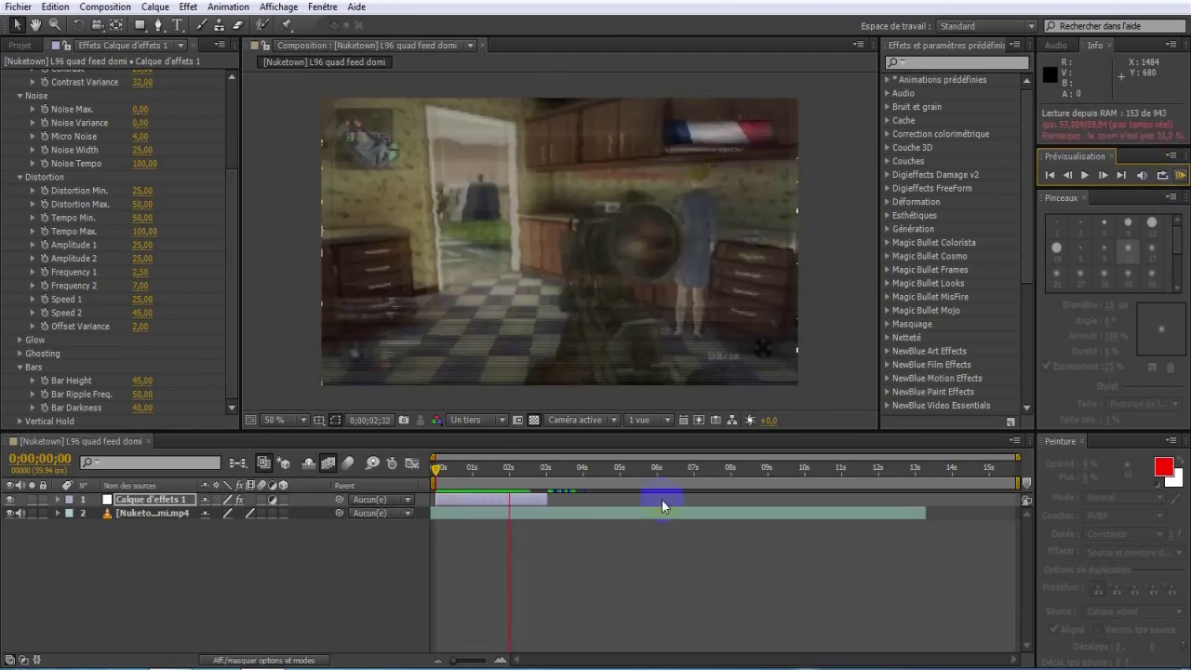
{"action": "left_click", "coordinate": [505, 611]}
Apply the Video Copilot Twitch effect to Calque d'effets 1 and load its "twich kill" preset.
{"action": "left_click", "coordinate": [272, 582]}
{"action": "right_click", "coordinate": [272, 581]}
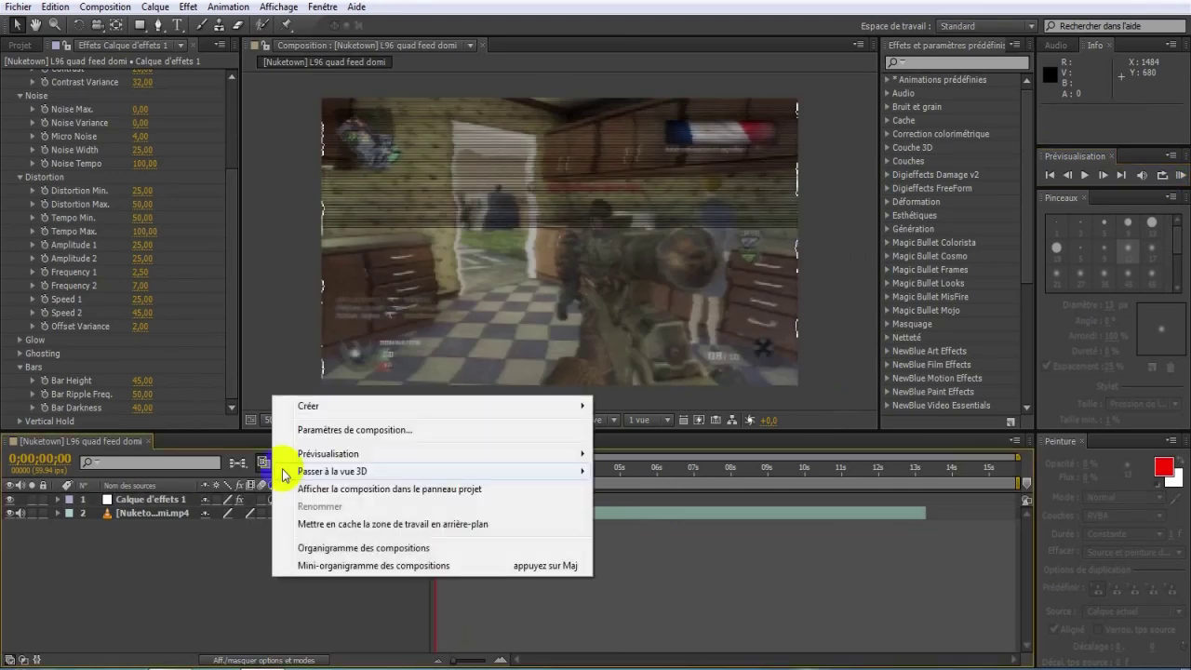
{"action": "left_click", "coordinate": [144, 499]}
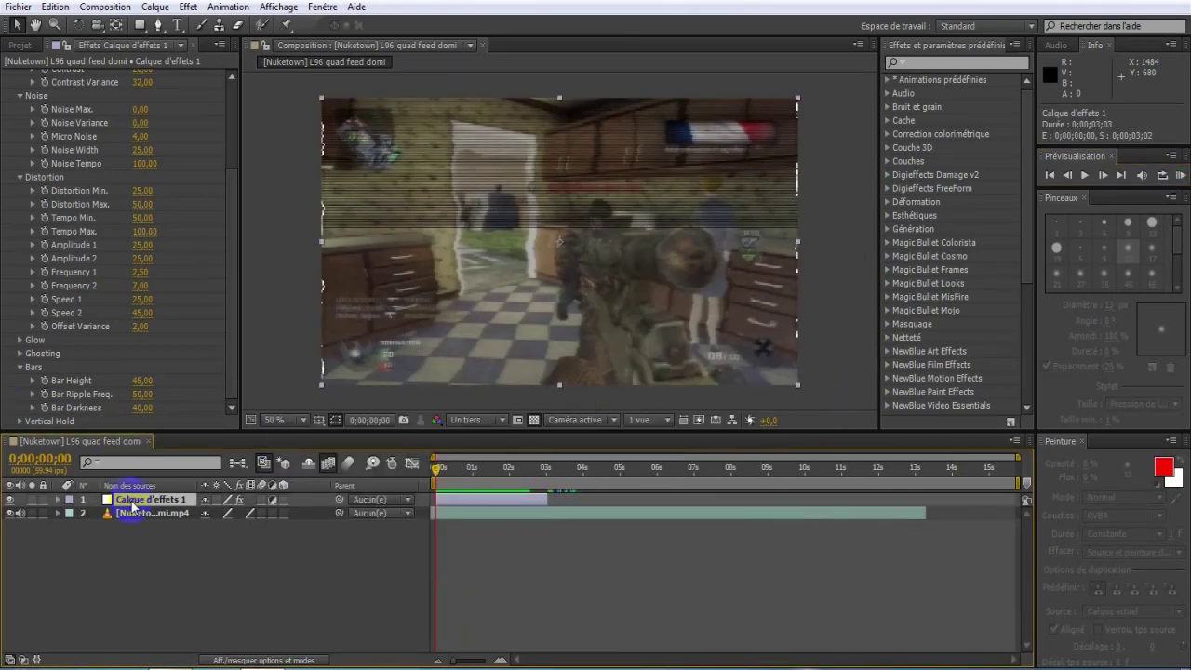
{"action": "left_click", "coordinate": [188, 6]}
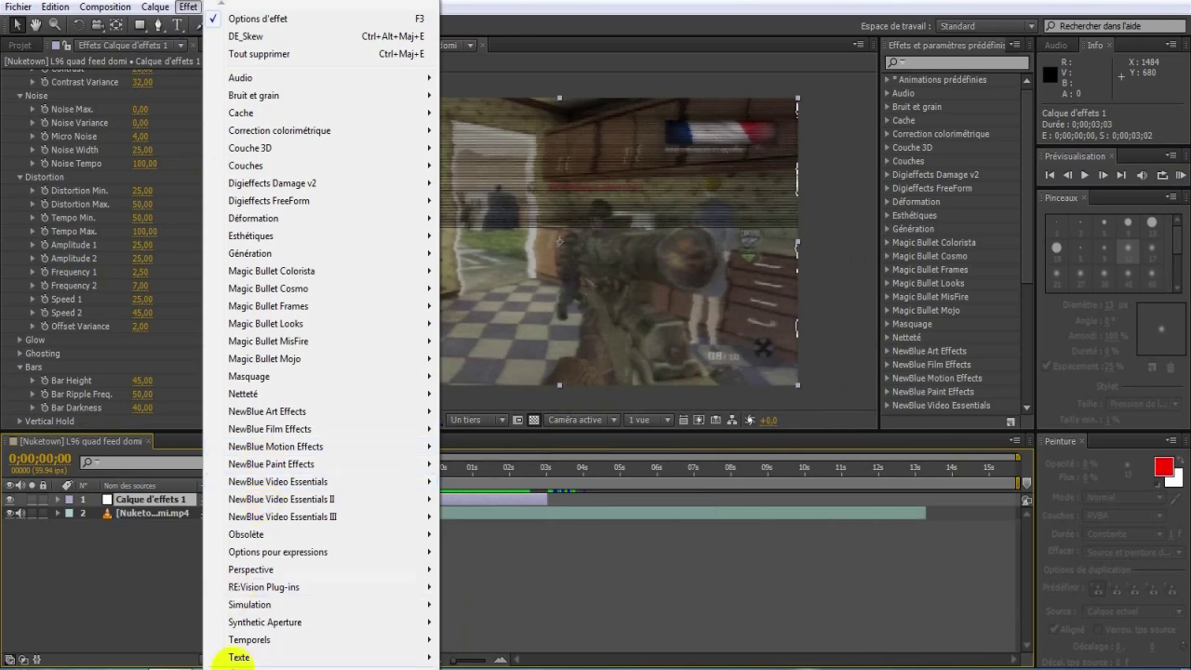
{"action": "scroll", "coordinate": [242, 660], "scroll_direction": "down", "scroll_amount": 4}
{"action": "mouse_move", "coordinate": [409, 665]}
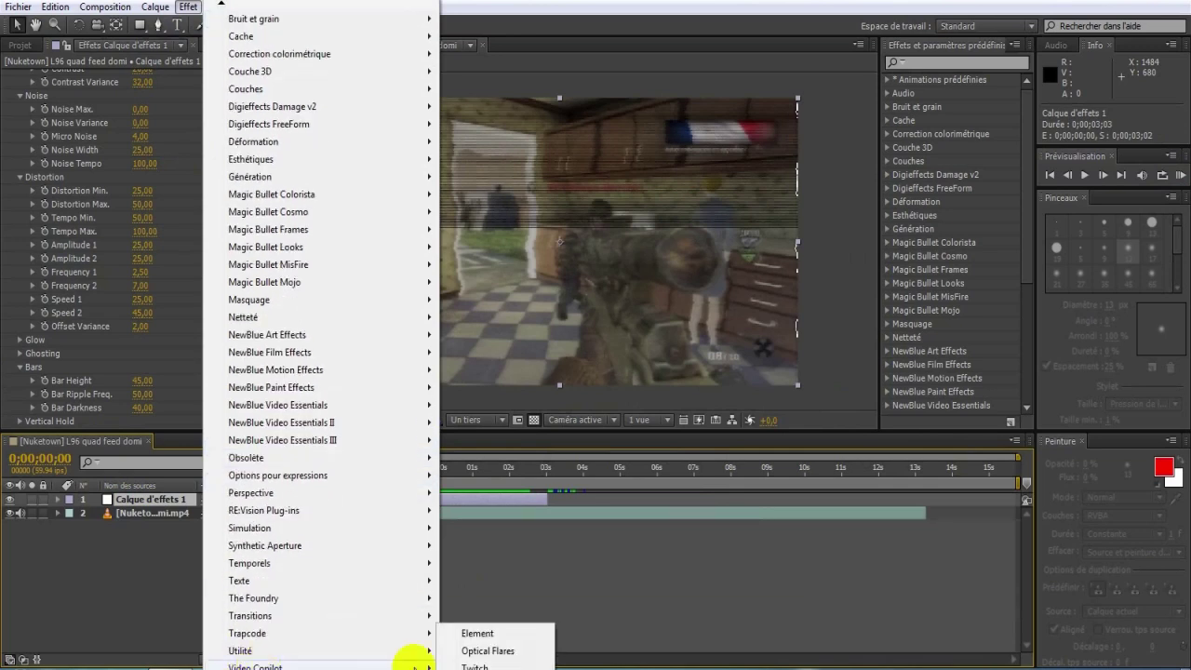
{"action": "left_click", "coordinate": [470, 666]}
{"action": "left_click", "coordinate": [164, 354]}
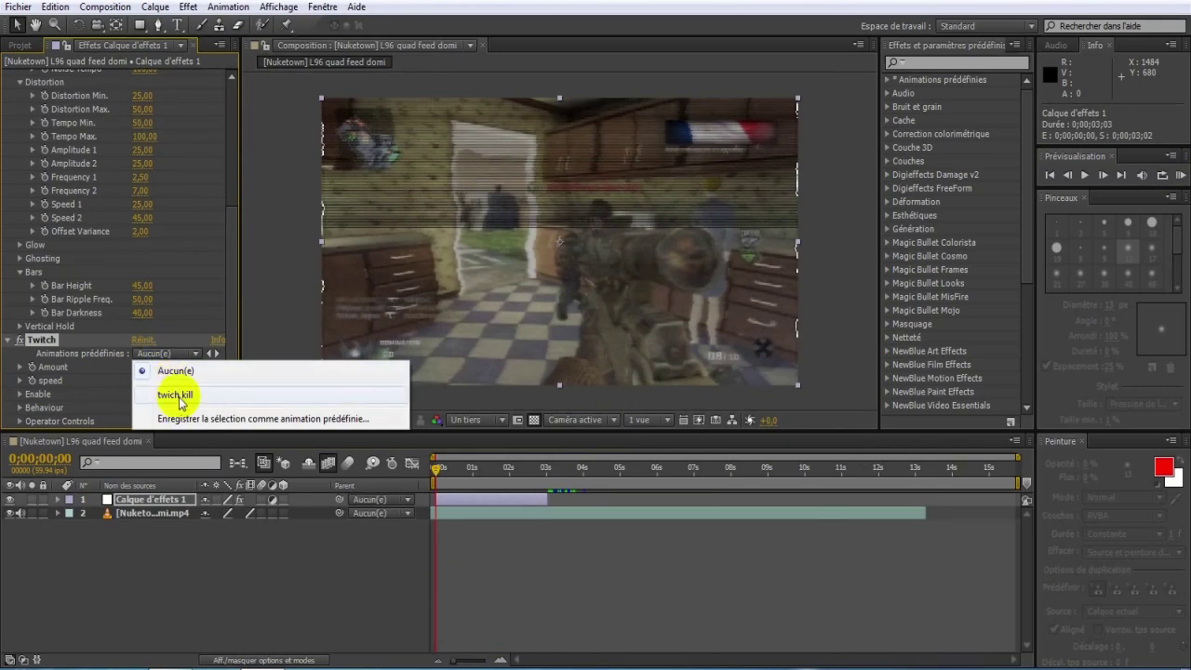
{"action": "left_click", "coordinate": [177, 396]}
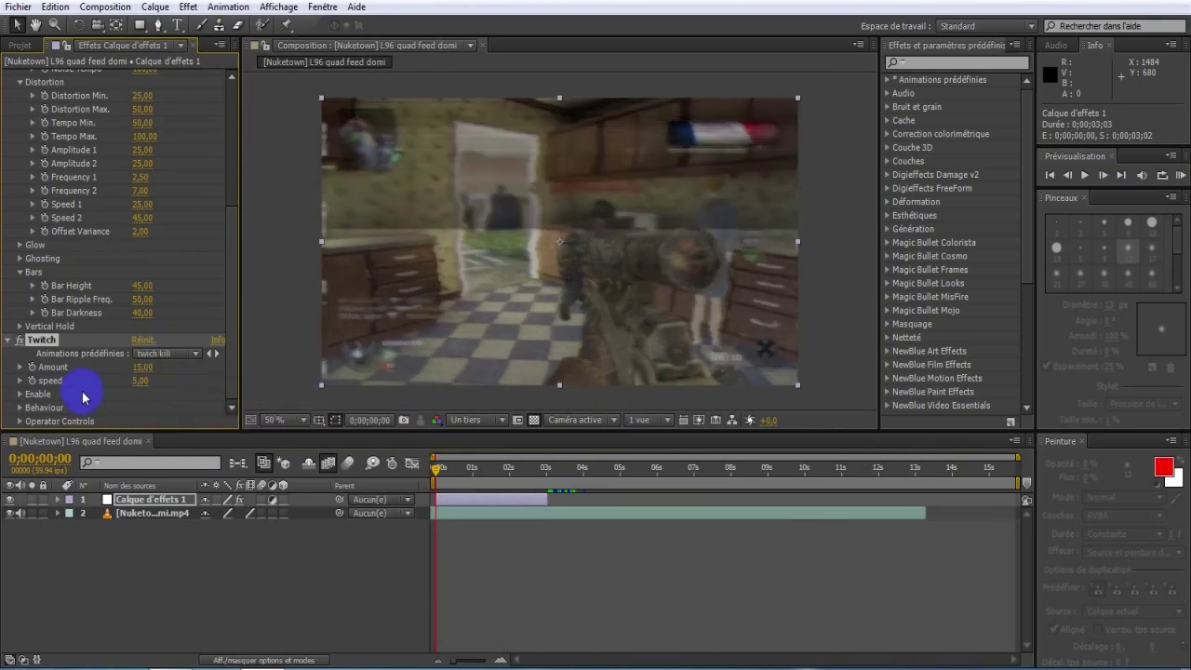
Set the Twitch Amount to 15.
{"action": "left_click", "coordinate": [143, 367]}
{"action": "type", "text": "15"}
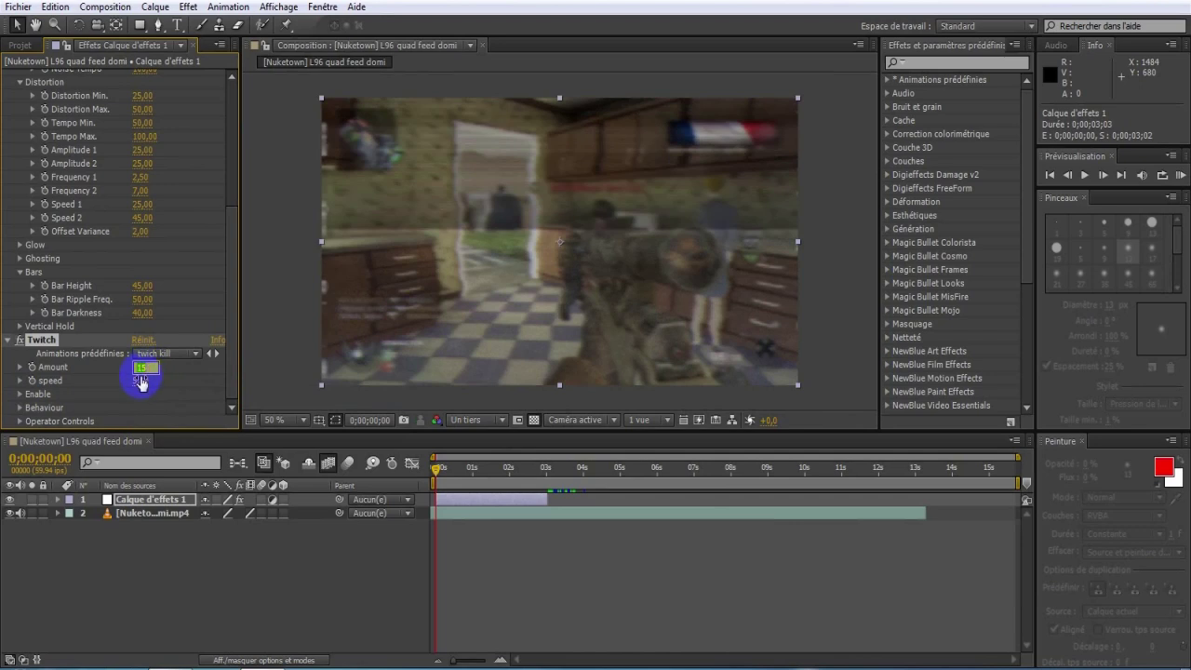
{"action": "key", "text": "Tab"}
Examine which Twitch operators are enabled and review the Slide settings under Operator Controls.
{"action": "left_click", "coordinate": [20, 395]}
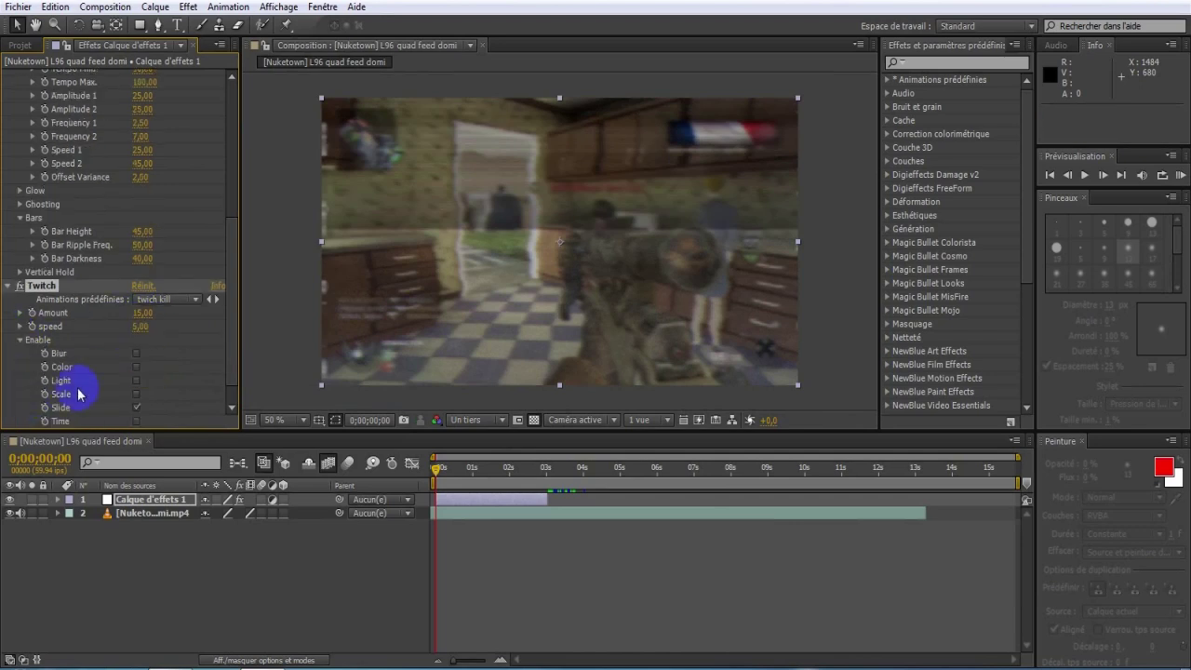
{"action": "left_click", "coordinate": [20, 341]}
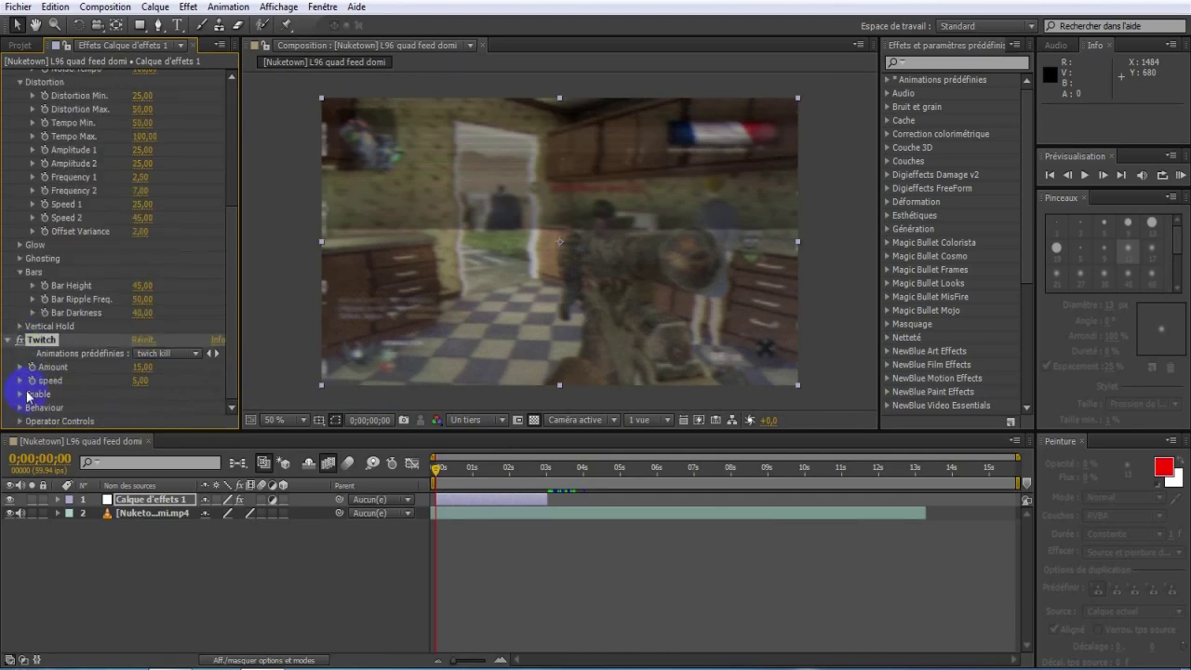
{"action": "left_click", "coordinate": [20, 418]}
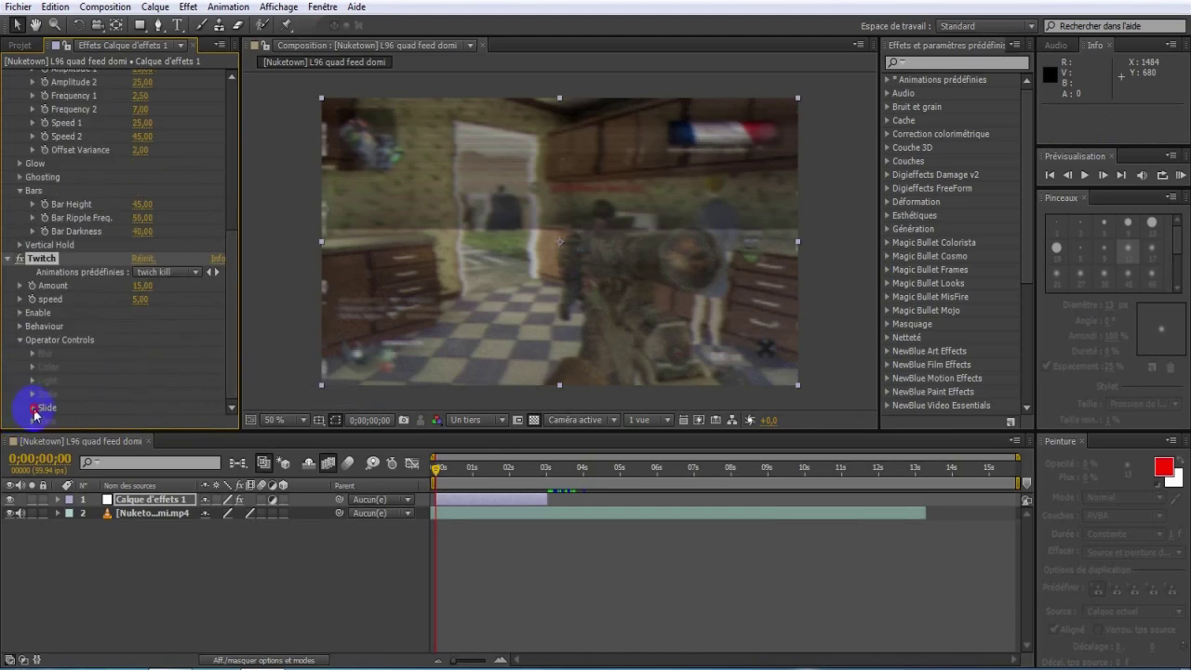
{"action": "left_click", "coordinate": [32, 407]}
{"action": "left_click", "coordinate": [137, 328]}
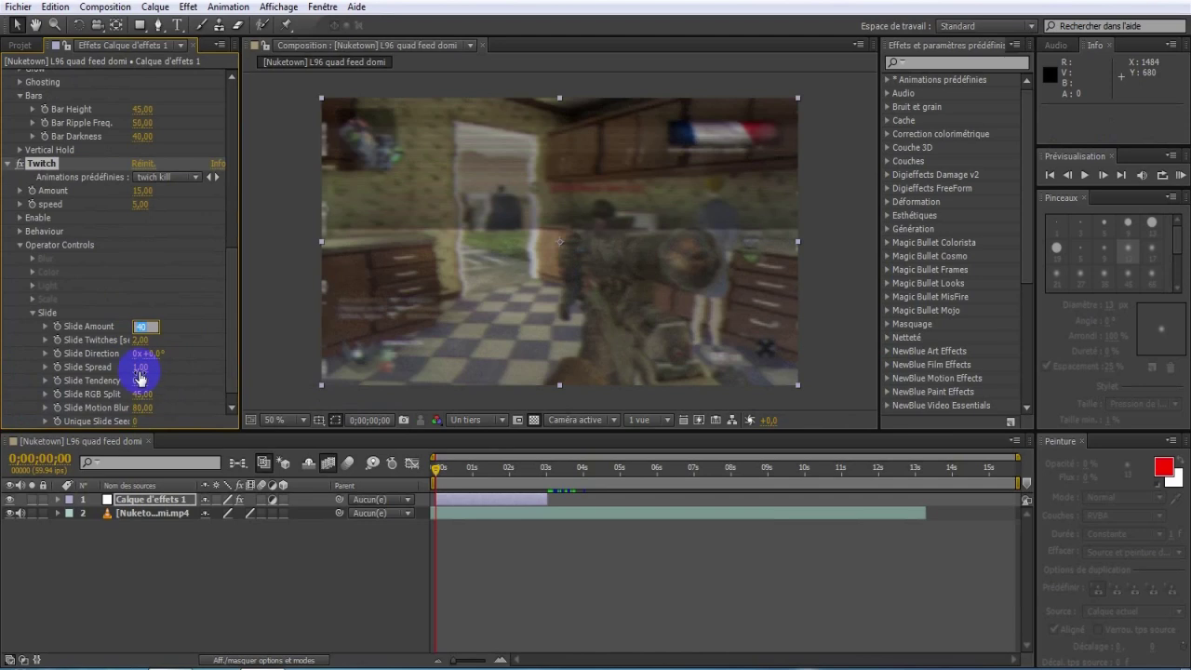
{"action": "left_click", "coordinate": [34, 316]}
Play a RAM preview of the composition with the Twitch effect applied.
{"action": "left_click", "coordinate": [1180, 175]}
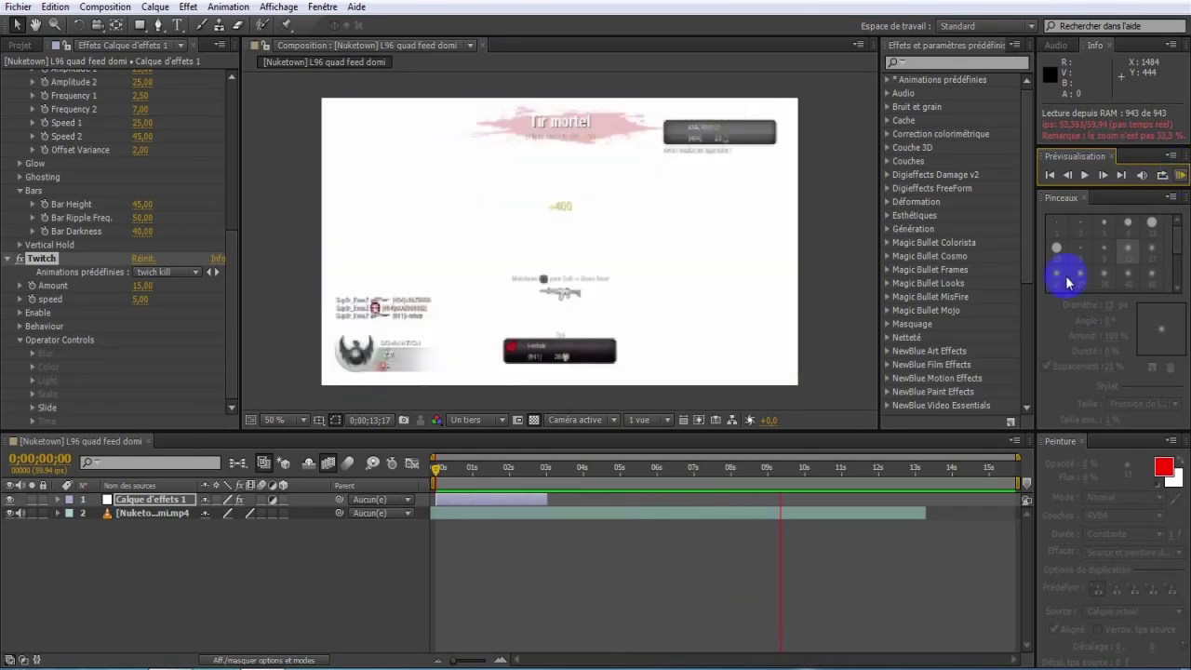
{"action": "left_click", "coordinate": [706, 586]}
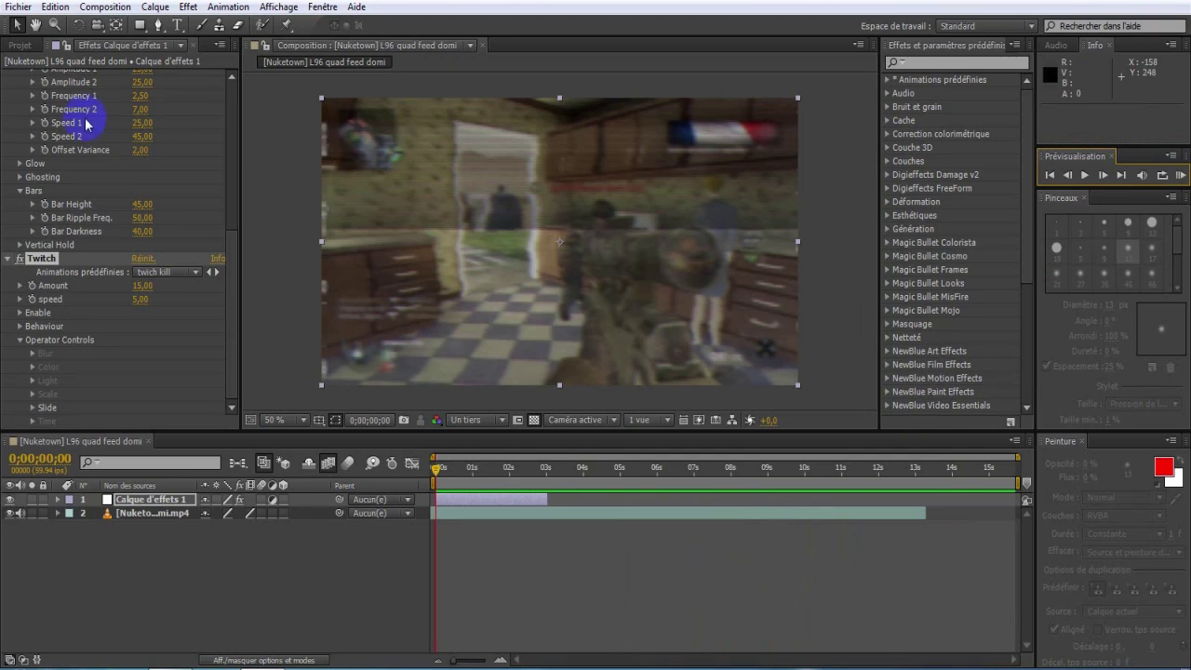